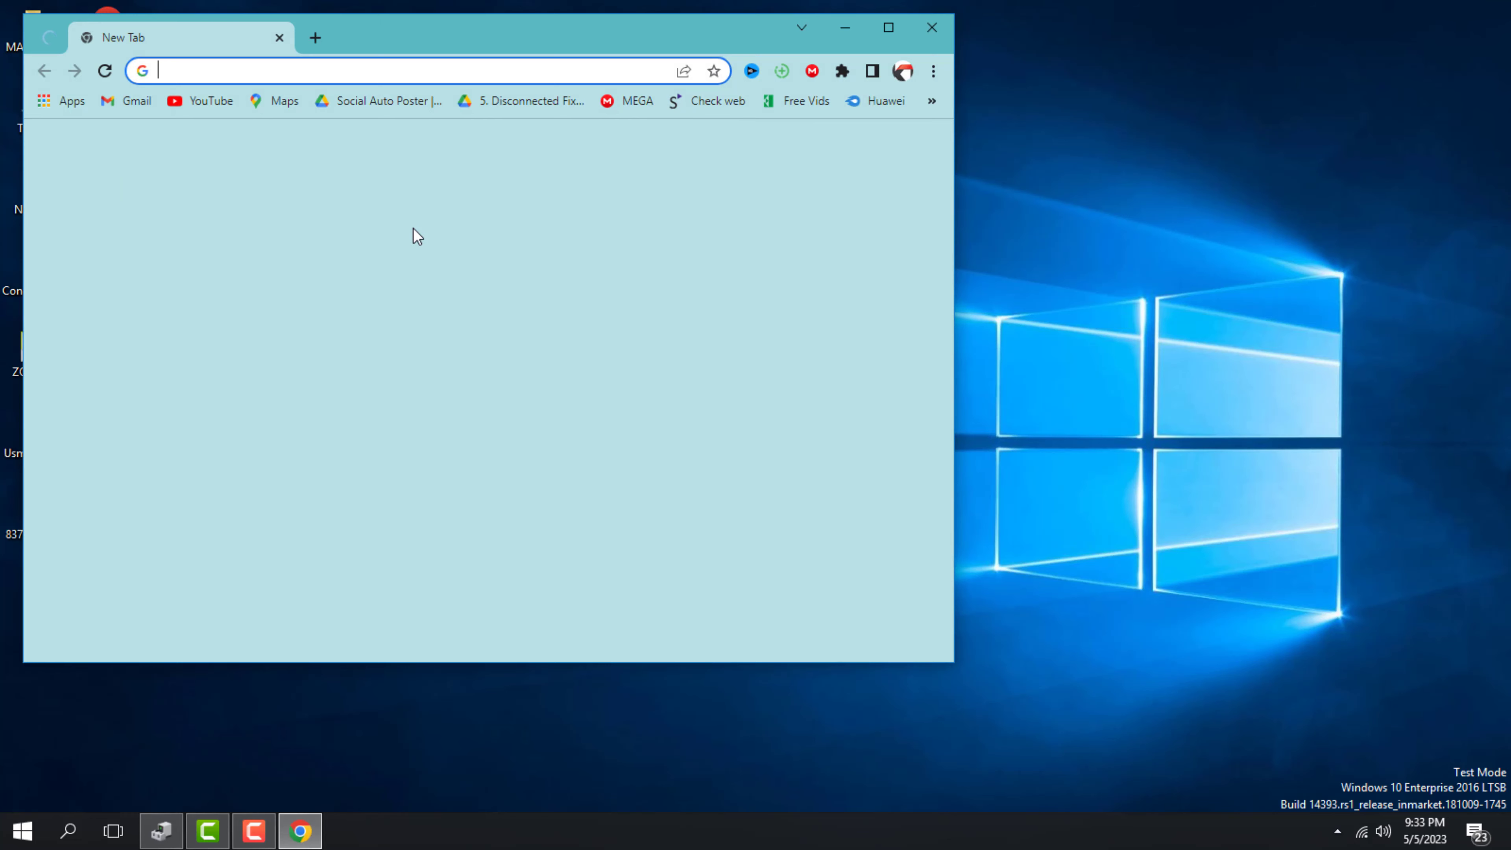
Go to a2zflasher.com in Chrome and maximize the browser window
text(a2)
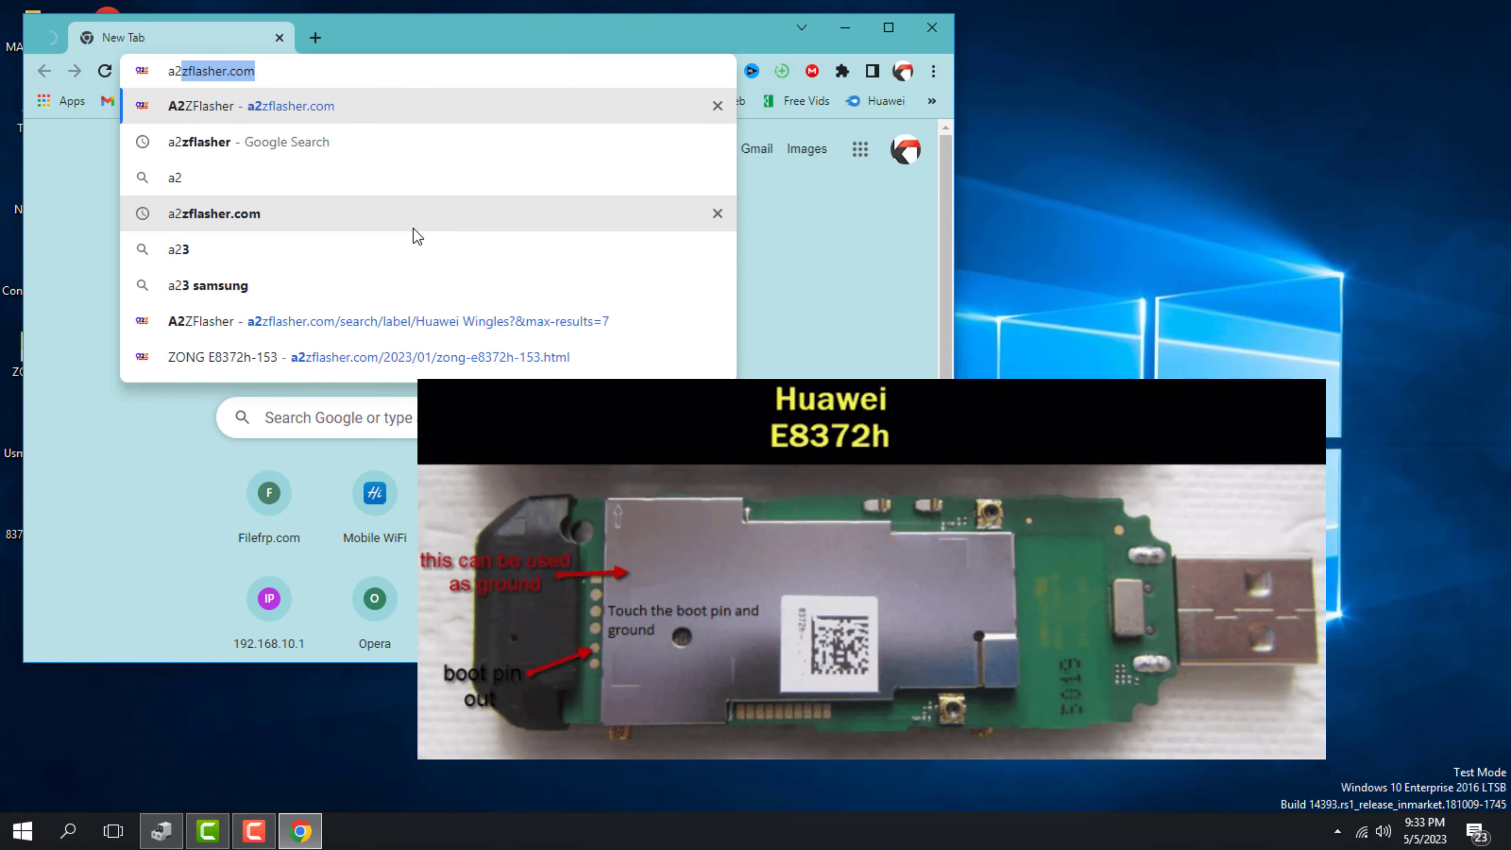
key(Return)
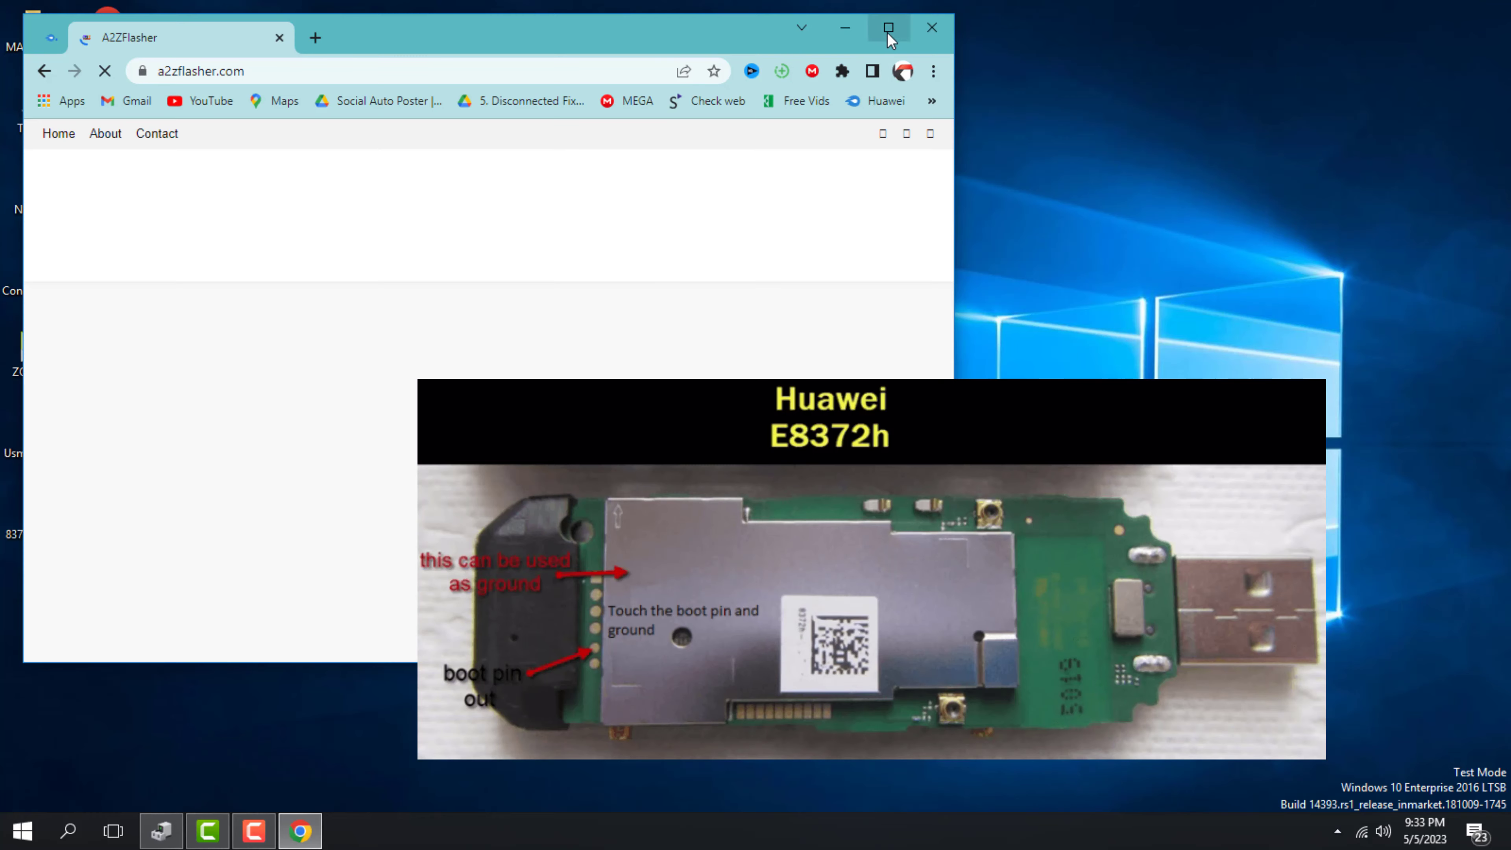
click(888, 28)
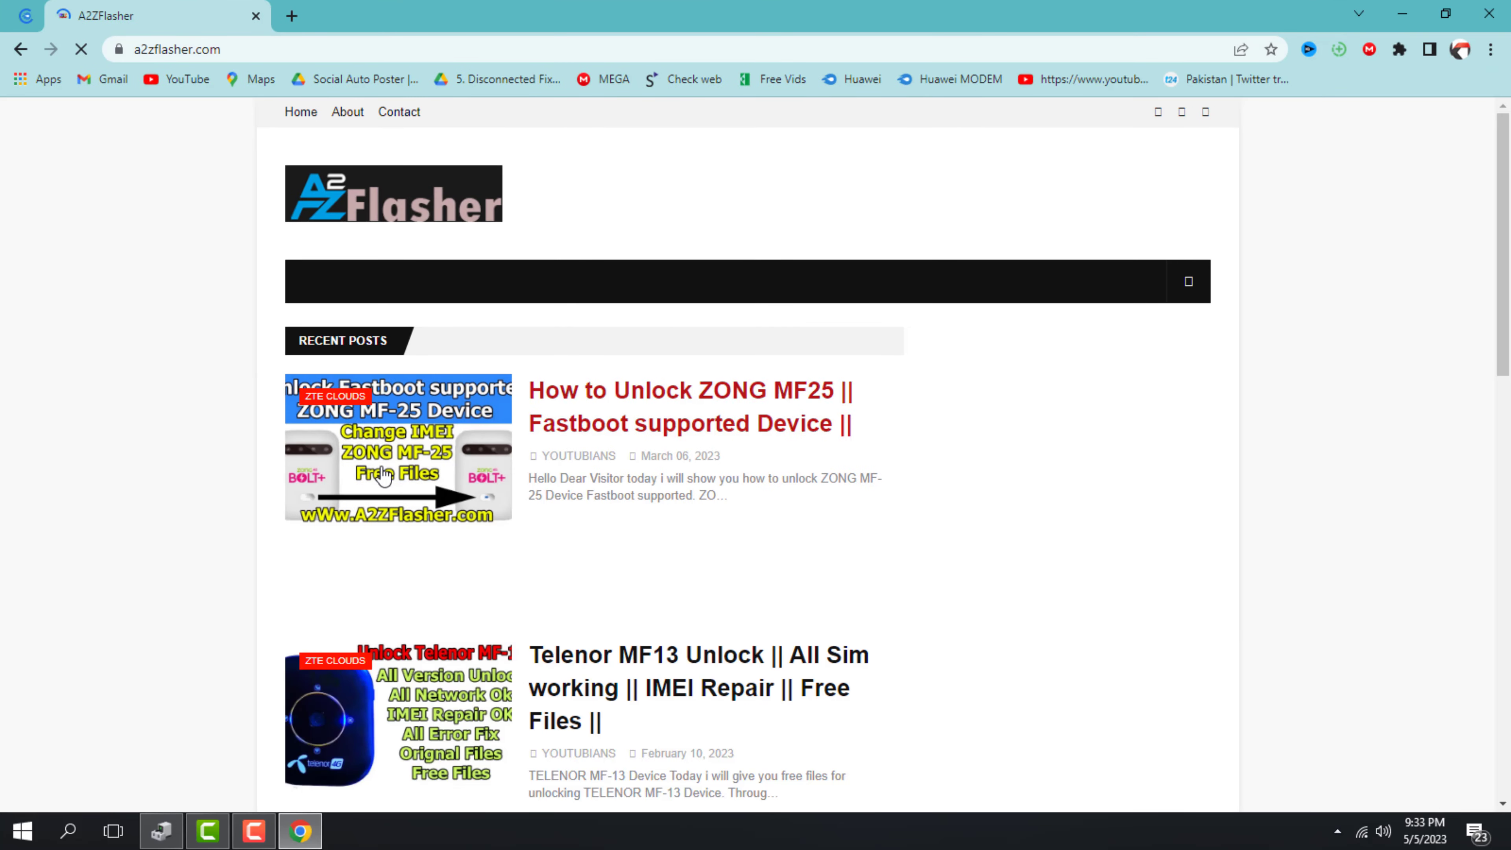
scroll(442, 587, down, 10)
scroll(452, 341, up, 10)
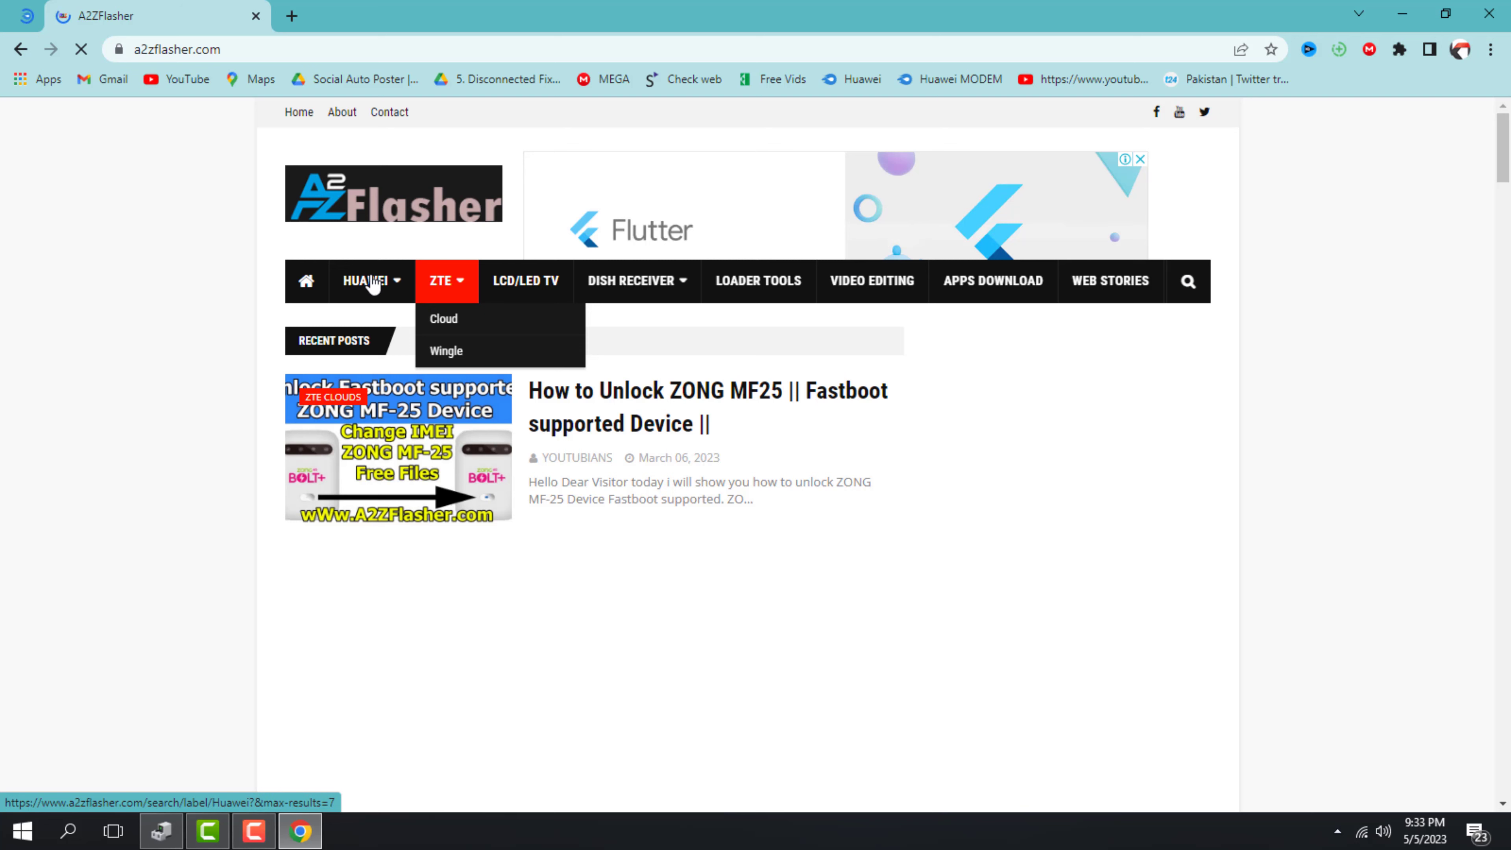
Open the HUAWEI > Wingle category and scroll down to the 'How to Recover Zong & Telenor' post
mouse_move(361, 283)
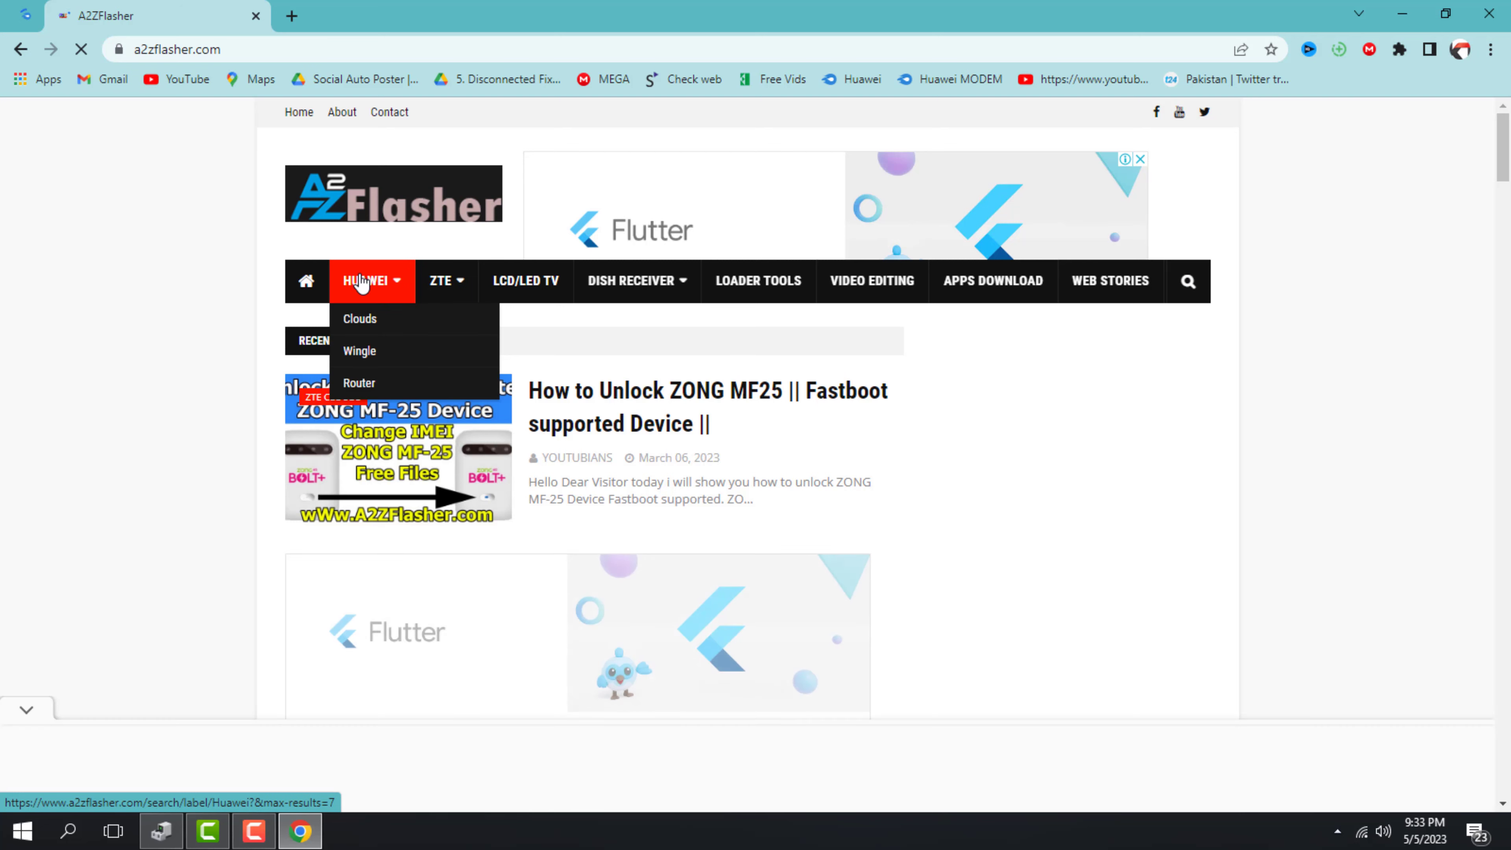
click(370, 352)
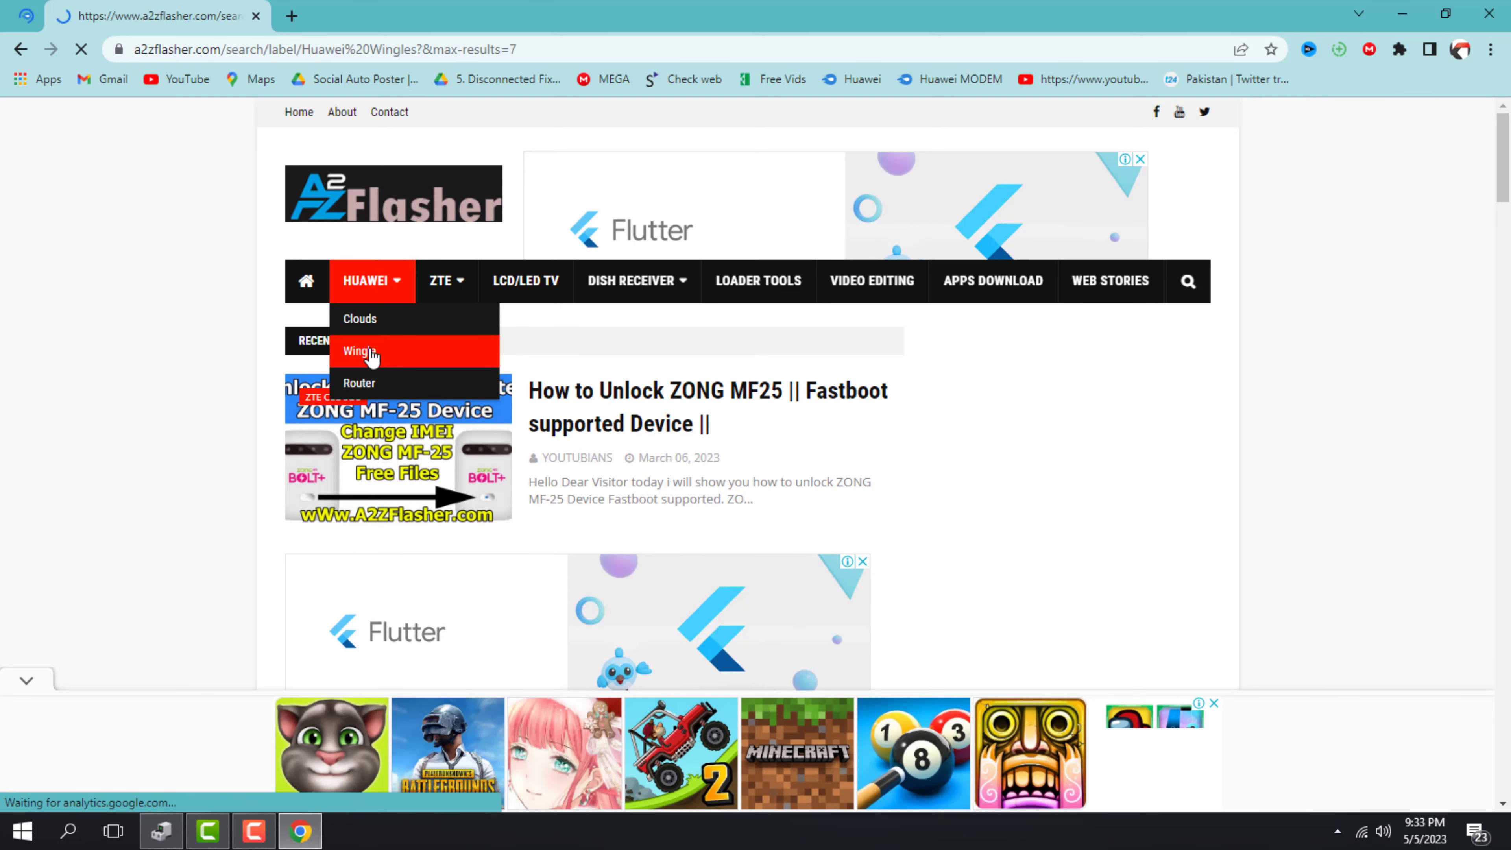
scroll(570, 530, down, 10)
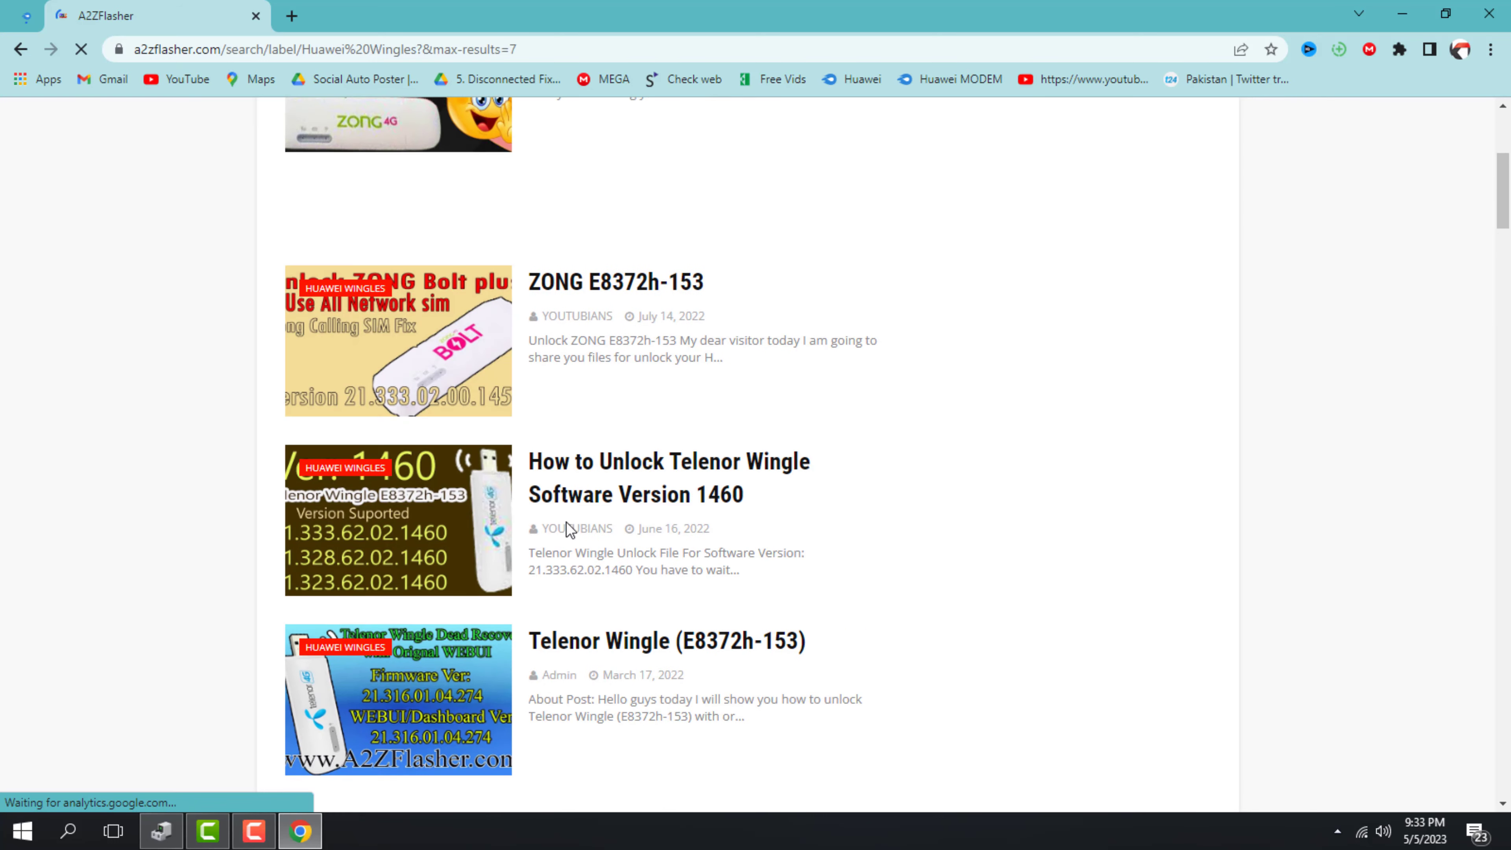
scroll(566, 523, down, 4)
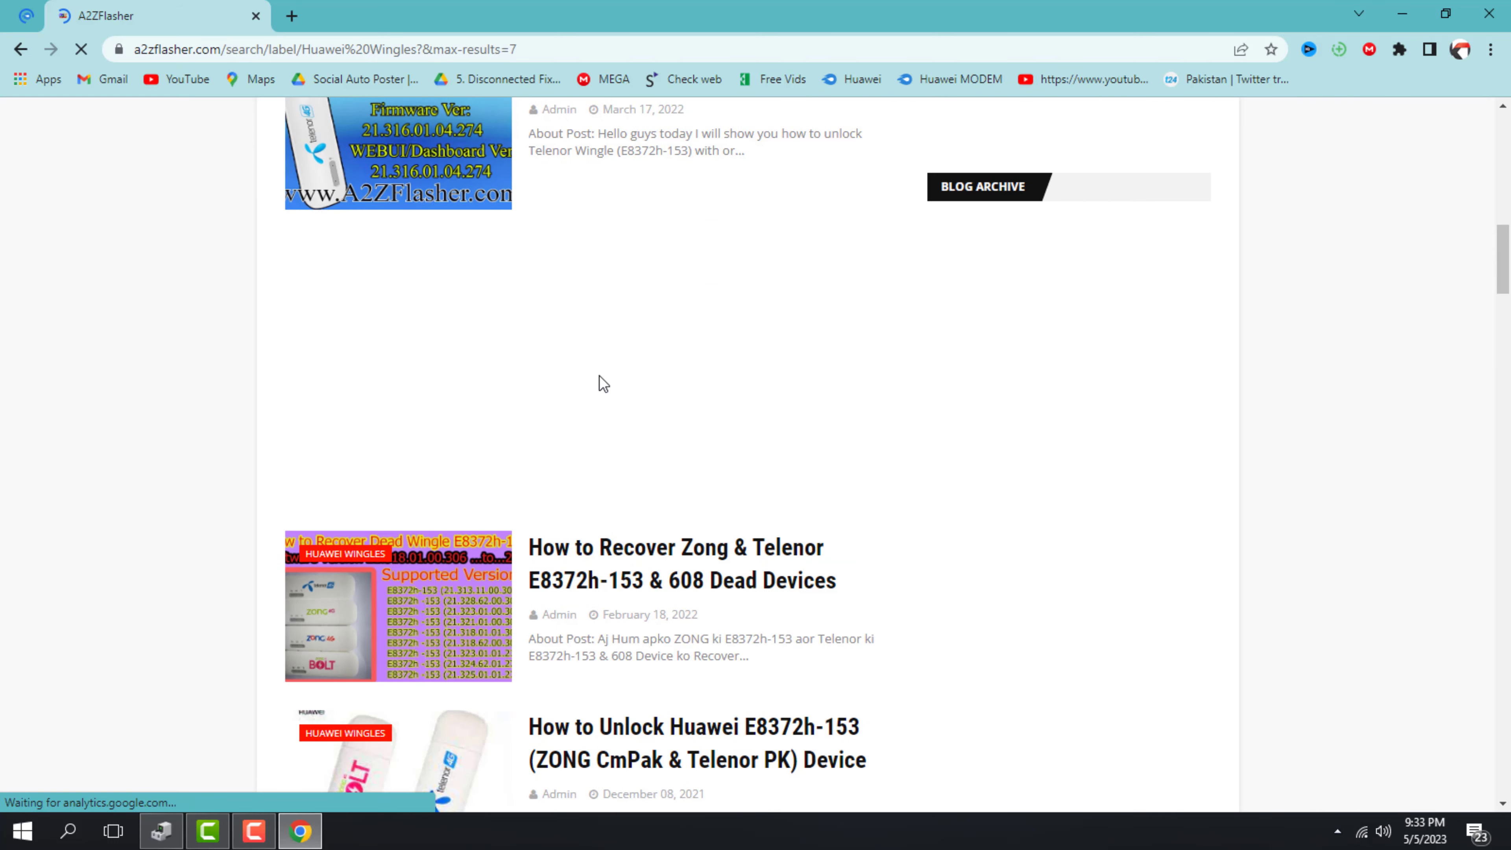
Open the How to Recover Zong & Telenor post and scroll down to its Download button
click(624, 570)
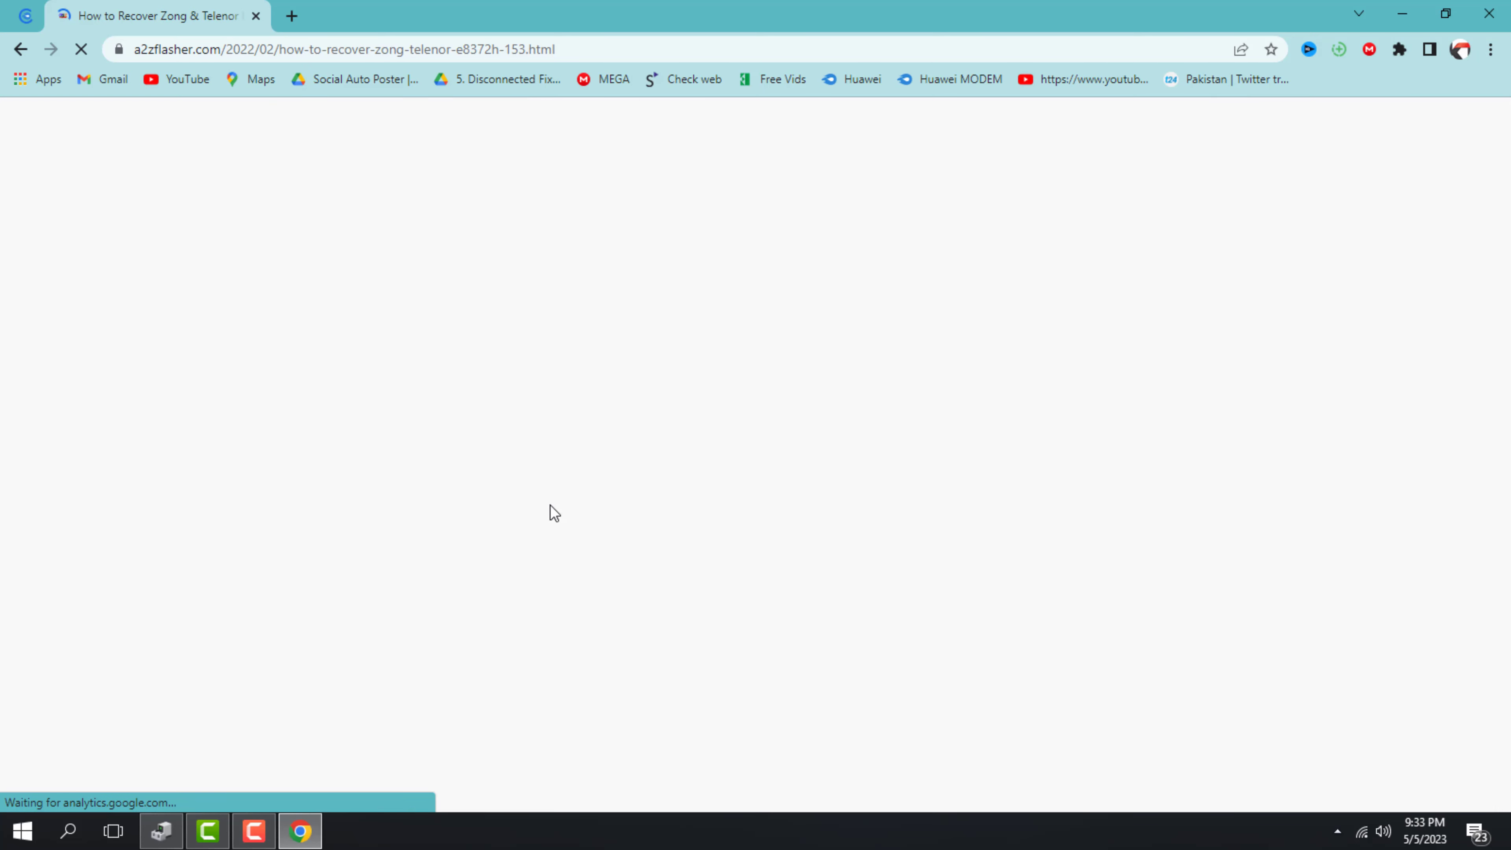
scroll(553, 491, down, 1)
scroll(552, 494, down, 20)
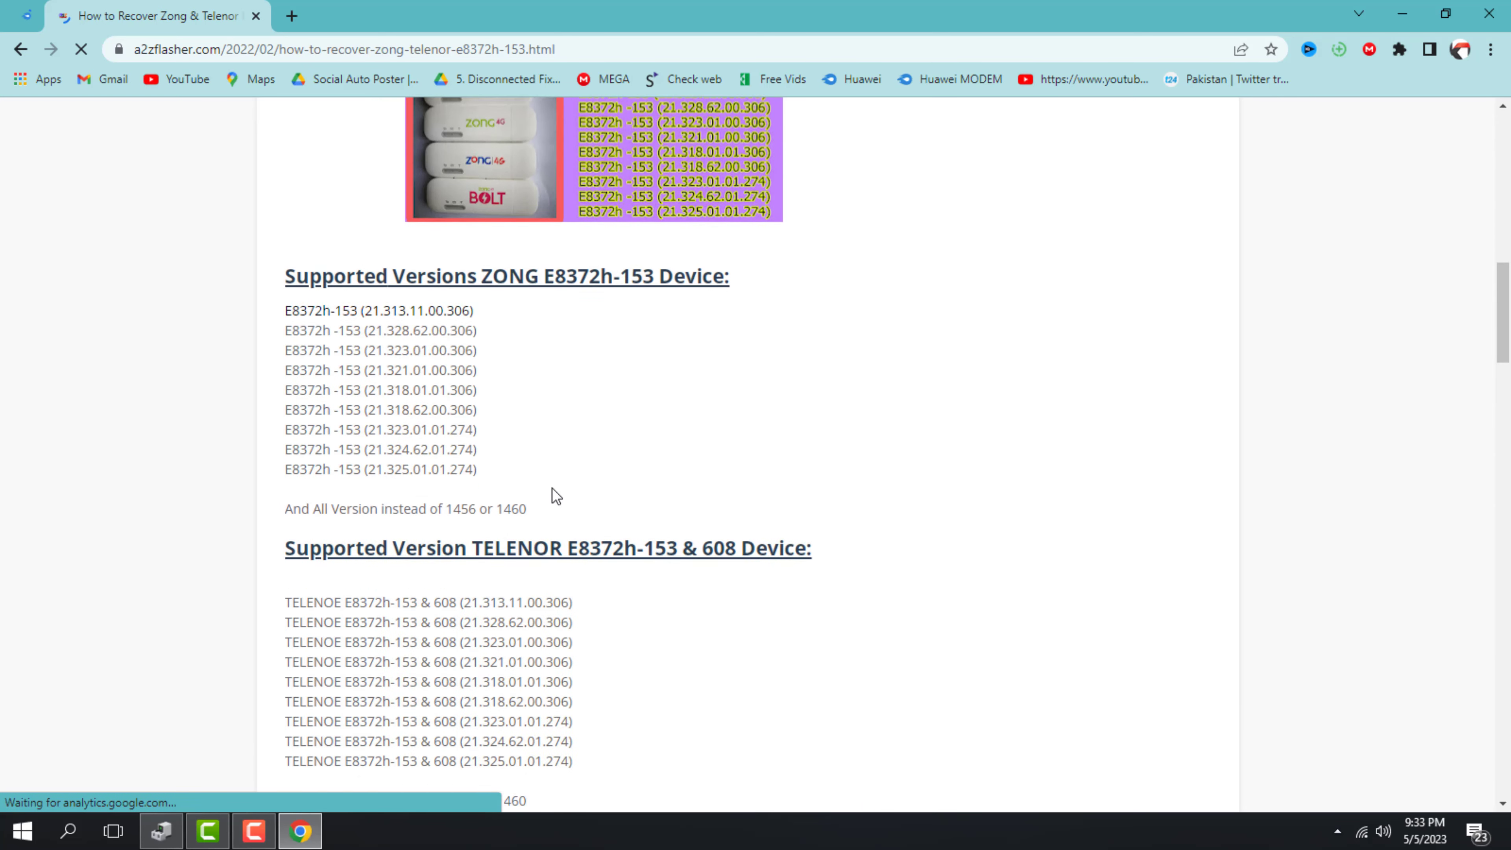
scroll(553, 494, down, 20)
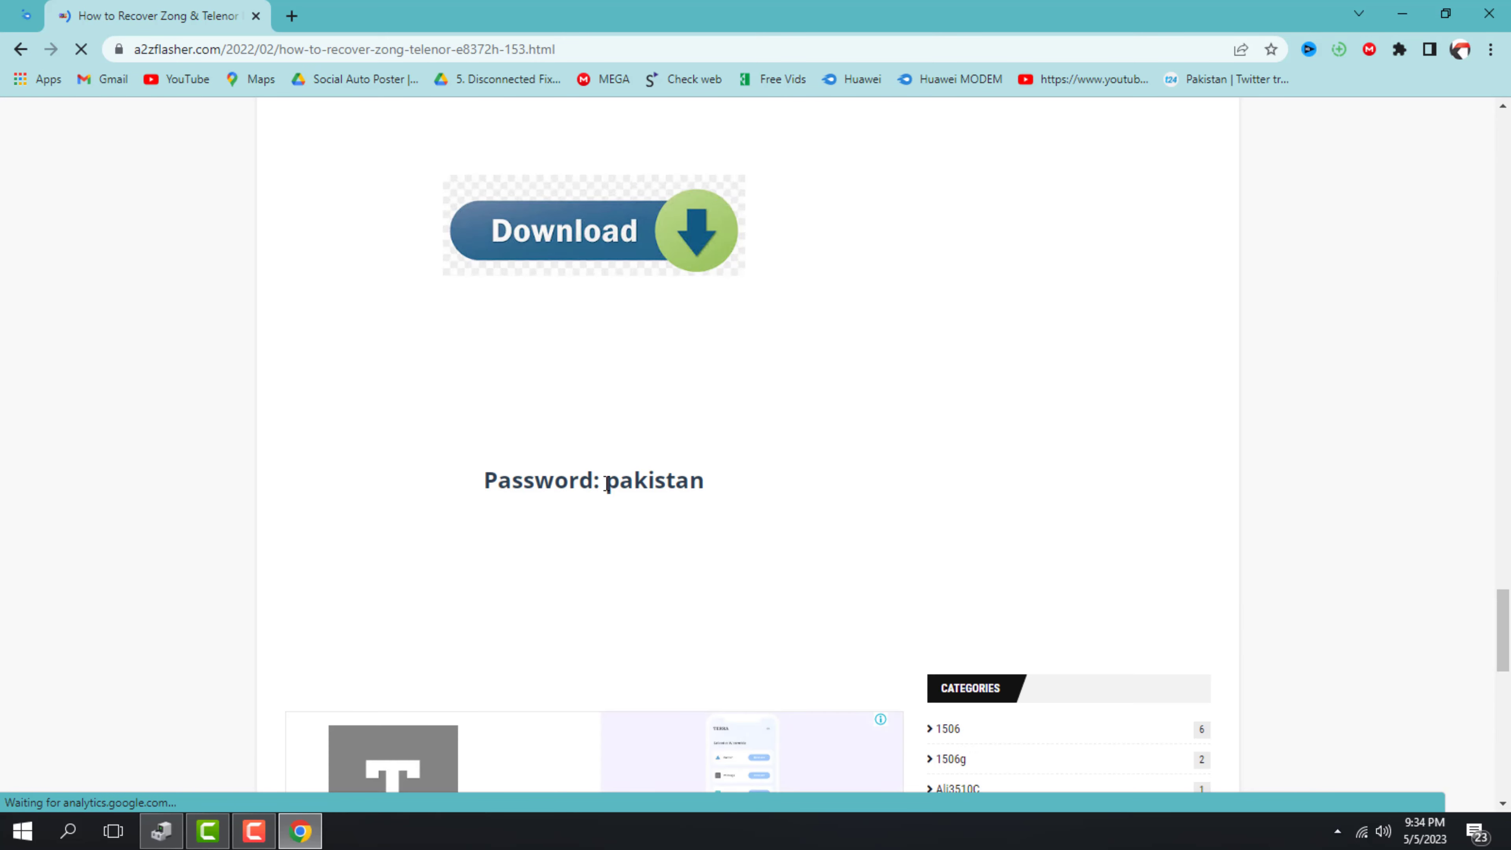
Copy the archive password shown under the download, then close Chrome
drag(607, 481, 704, 482)
triple_click(705, 482)
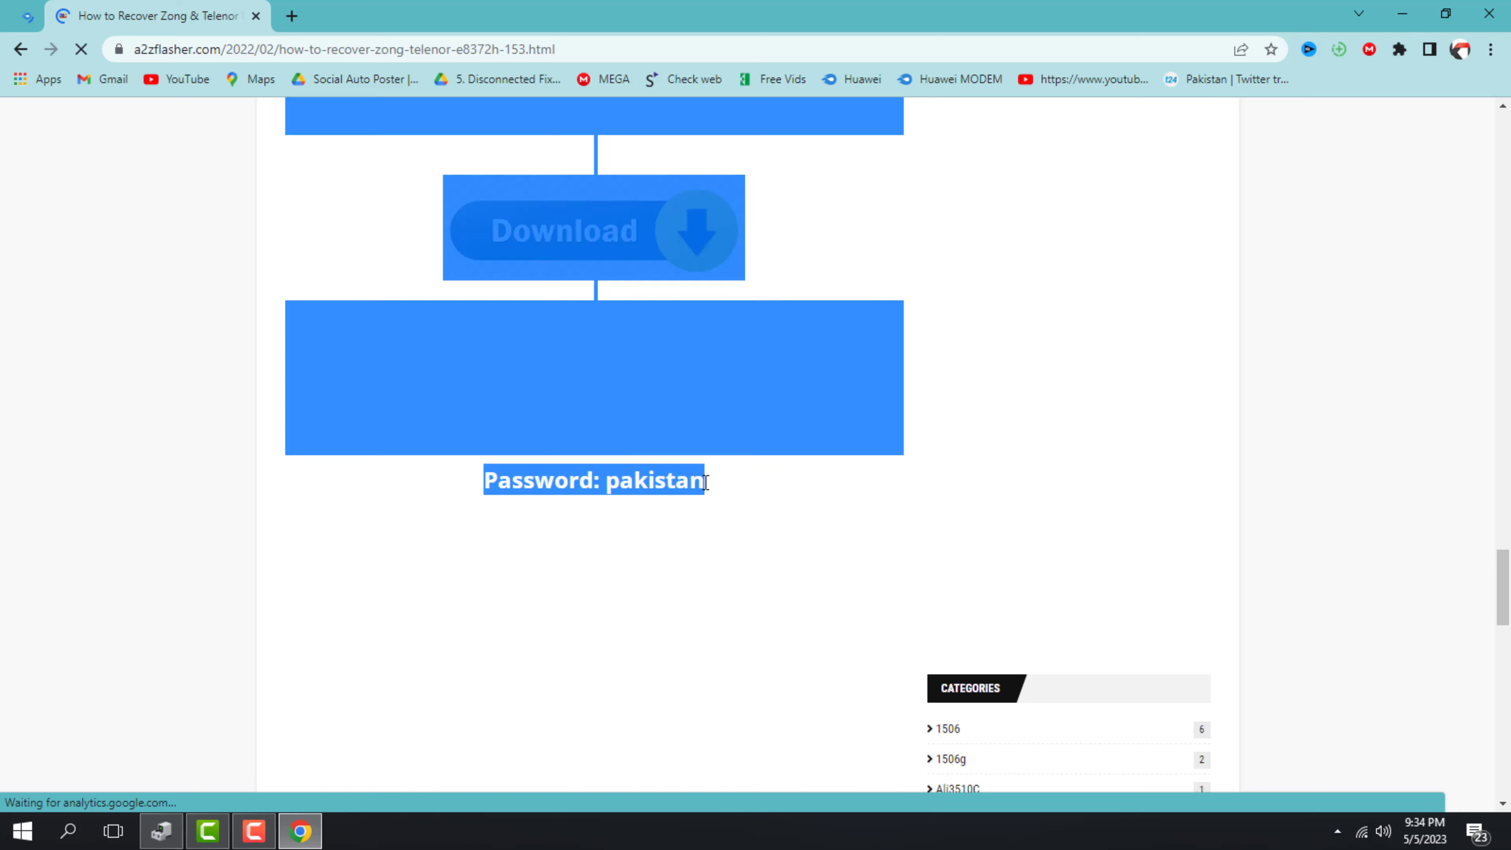
shift+click(673, 483)
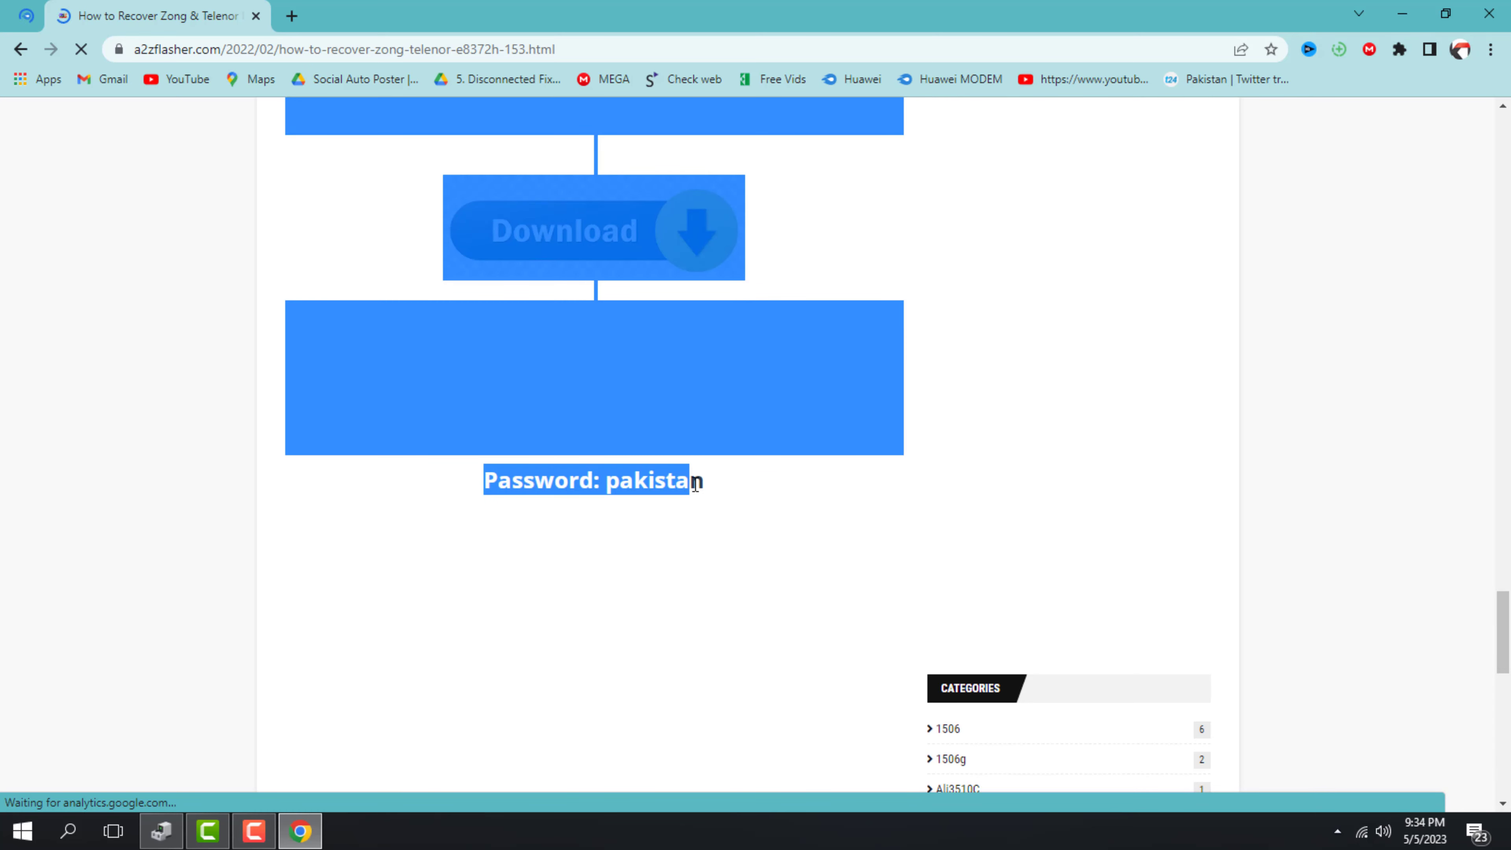
click(541, 508)
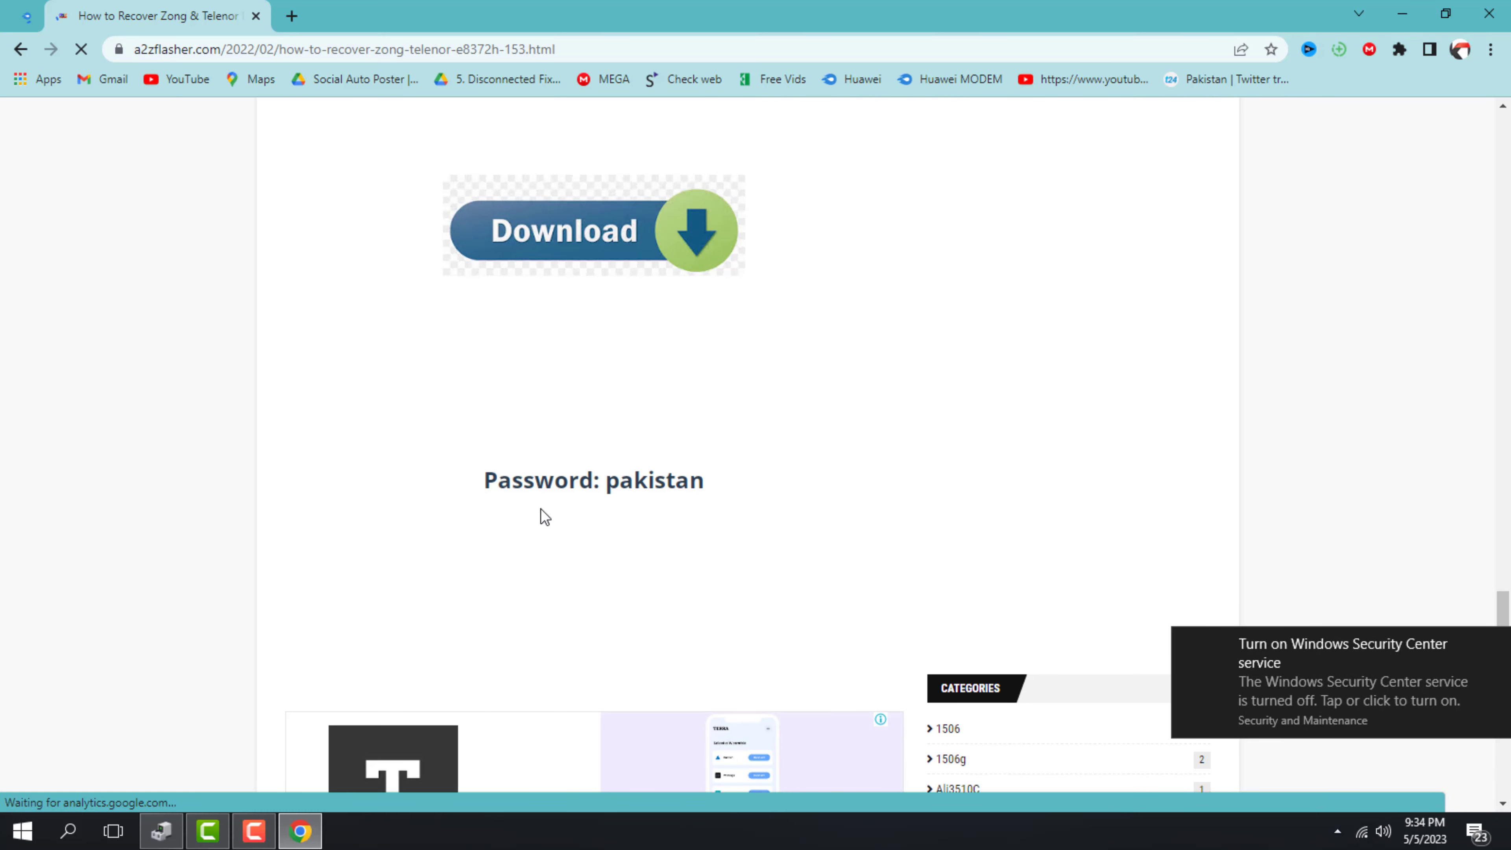
double_click(666, 483)
right_click(665, 483)
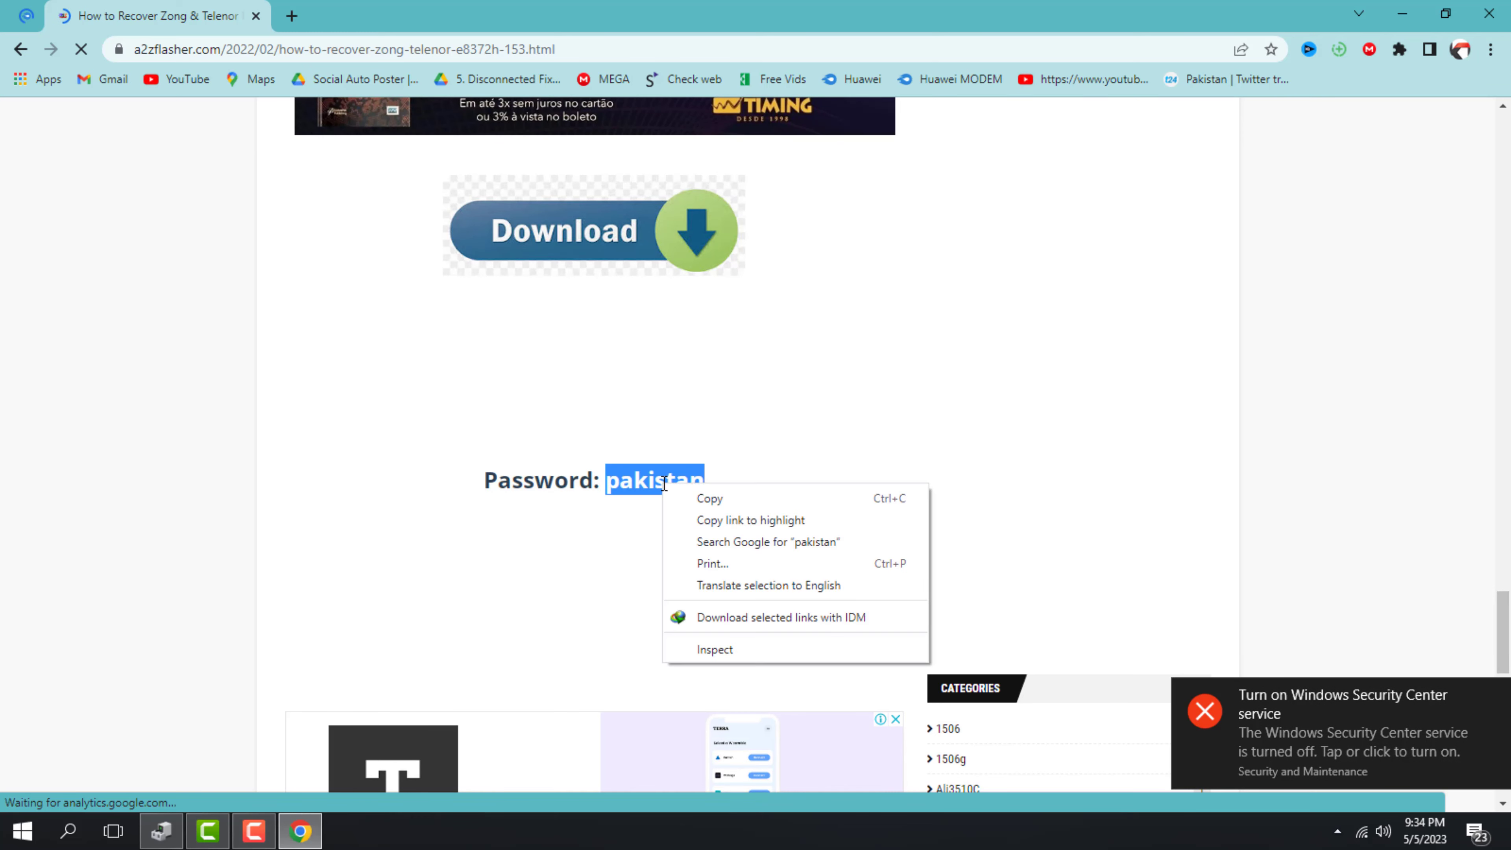
click(709, 499)
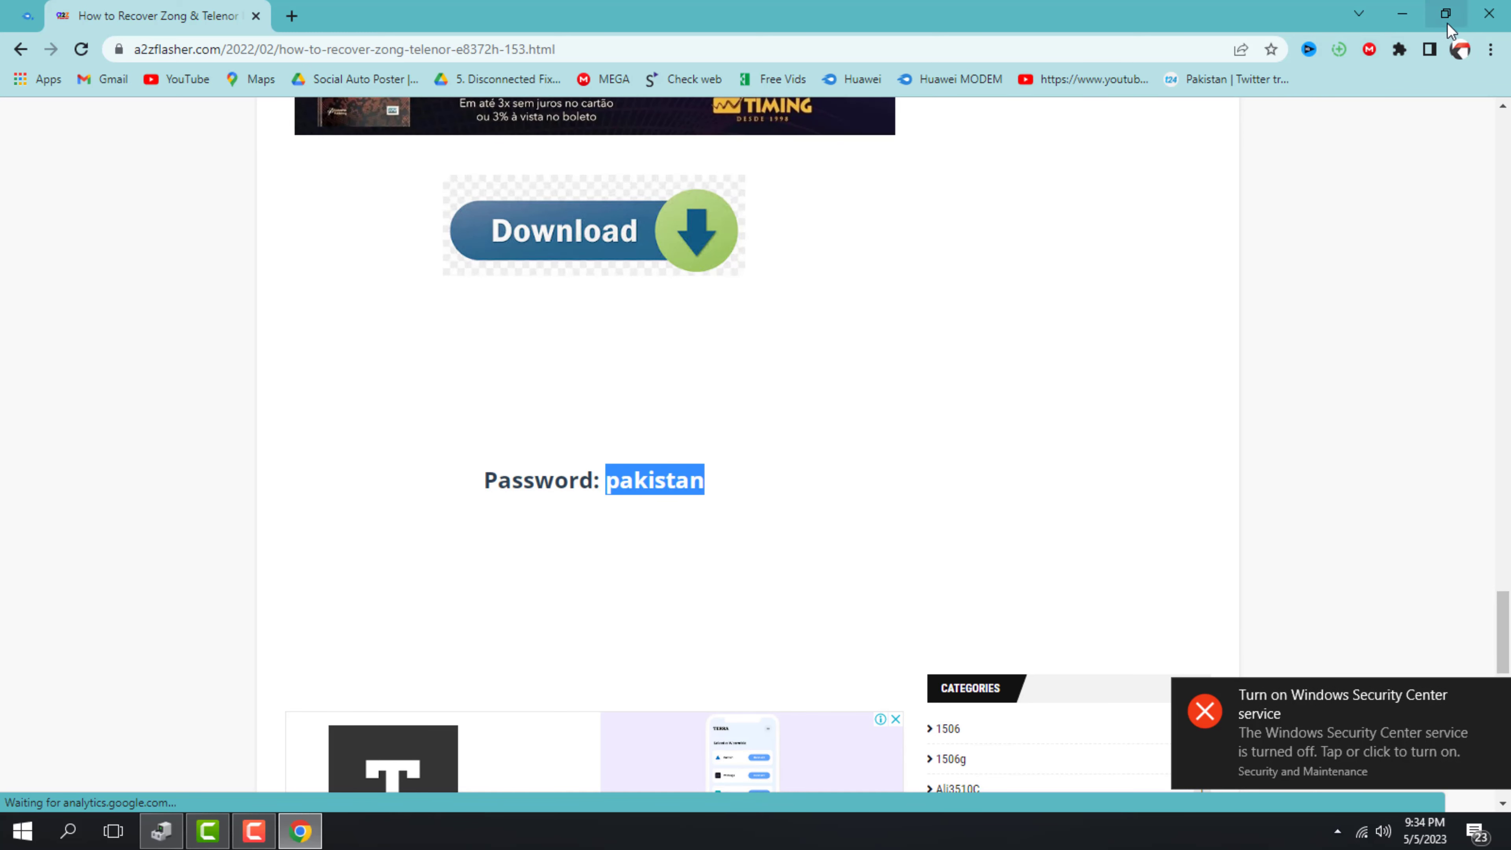
key(alt+F4)
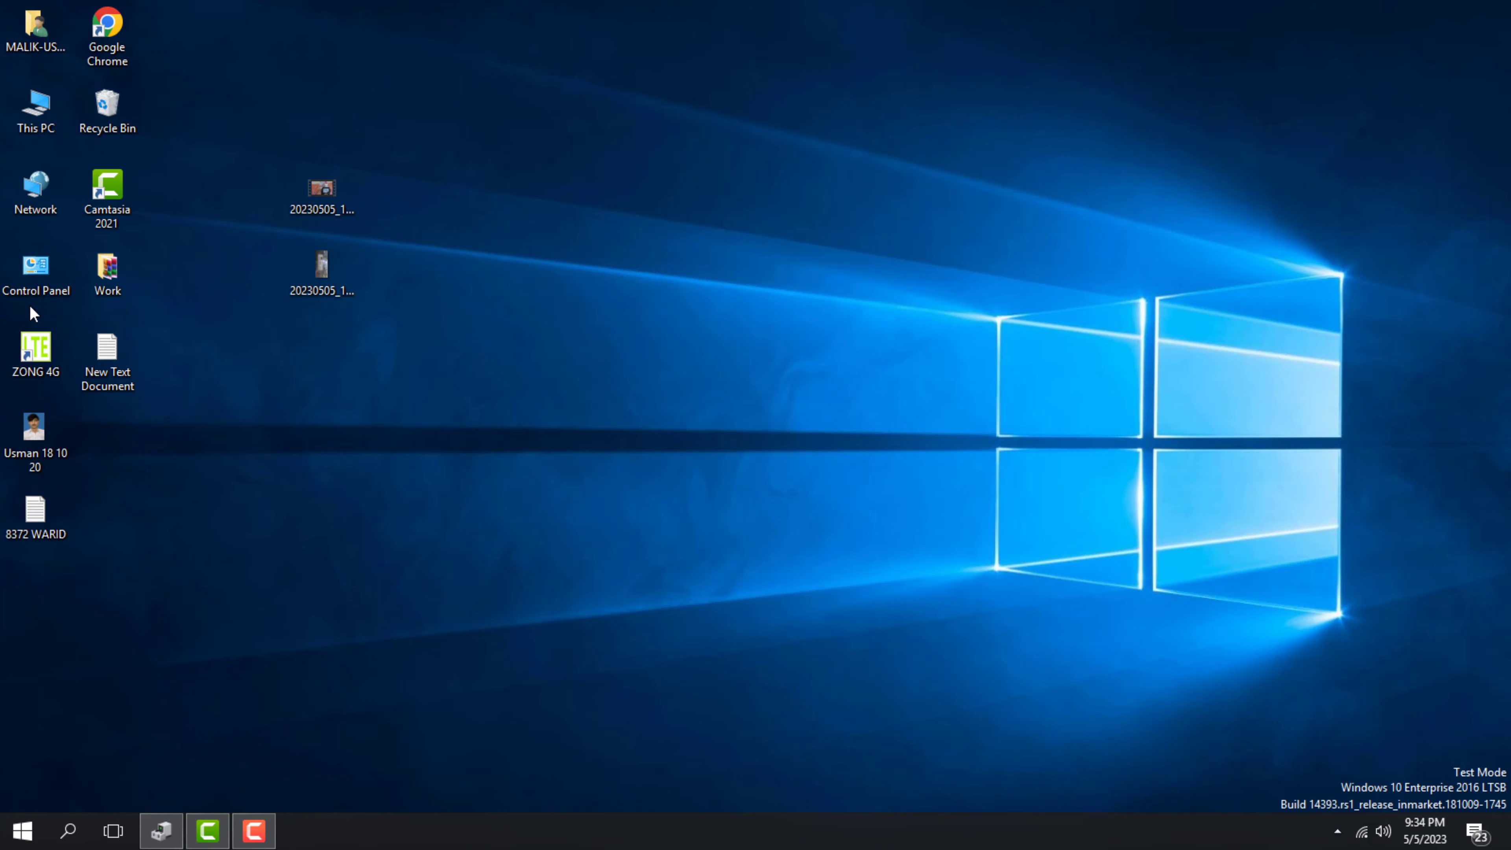
Extract the Zong recovery zip in Work > New folder (2) into its own folder, entering the archive password
double_click(107, 270)
double_click(589, 246)
right_click(600, 187)
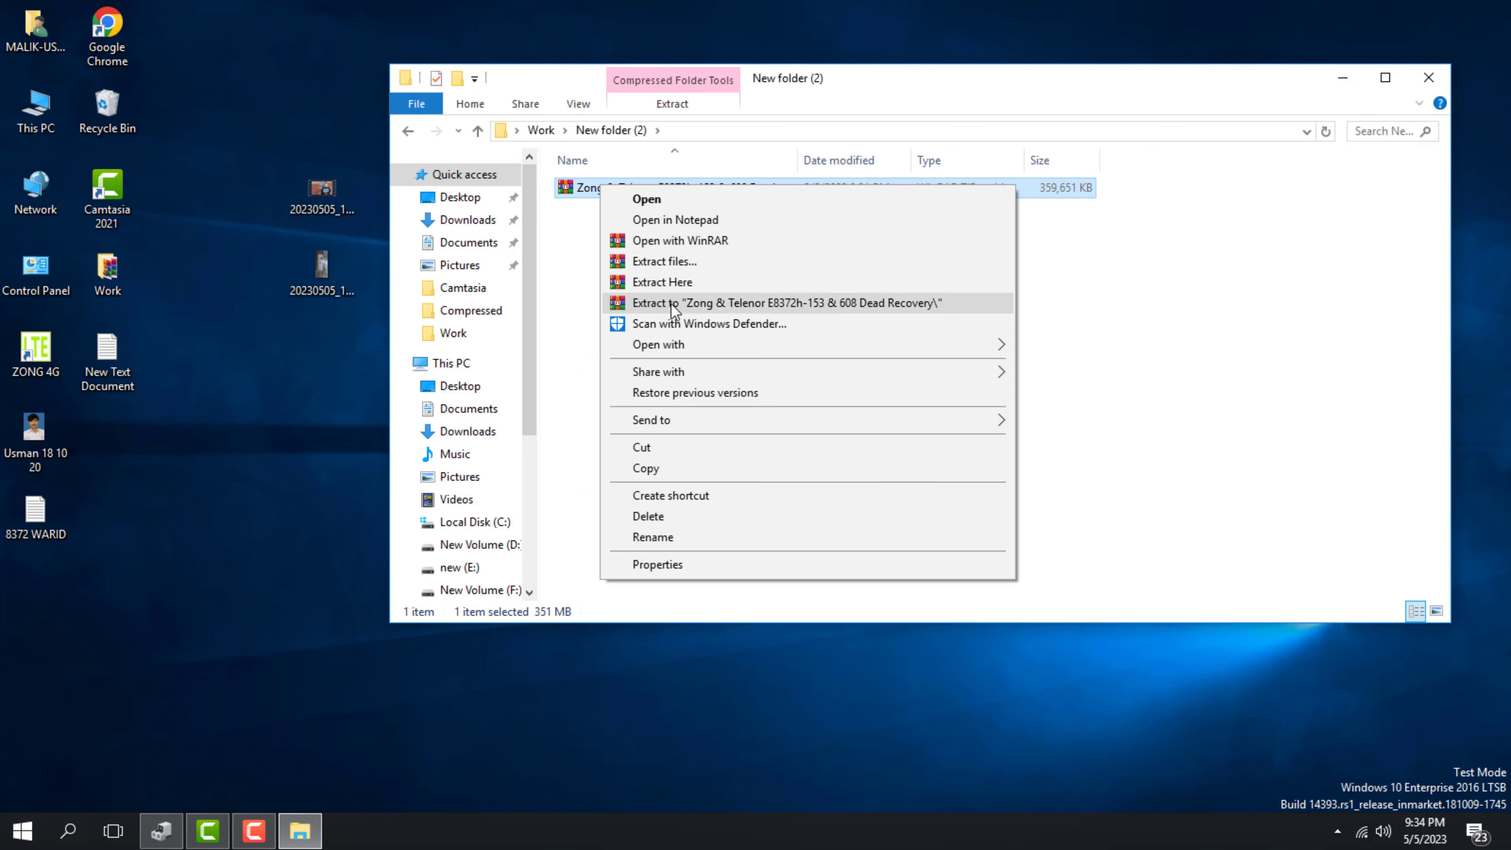
click(673, 304)
text(pakistan)
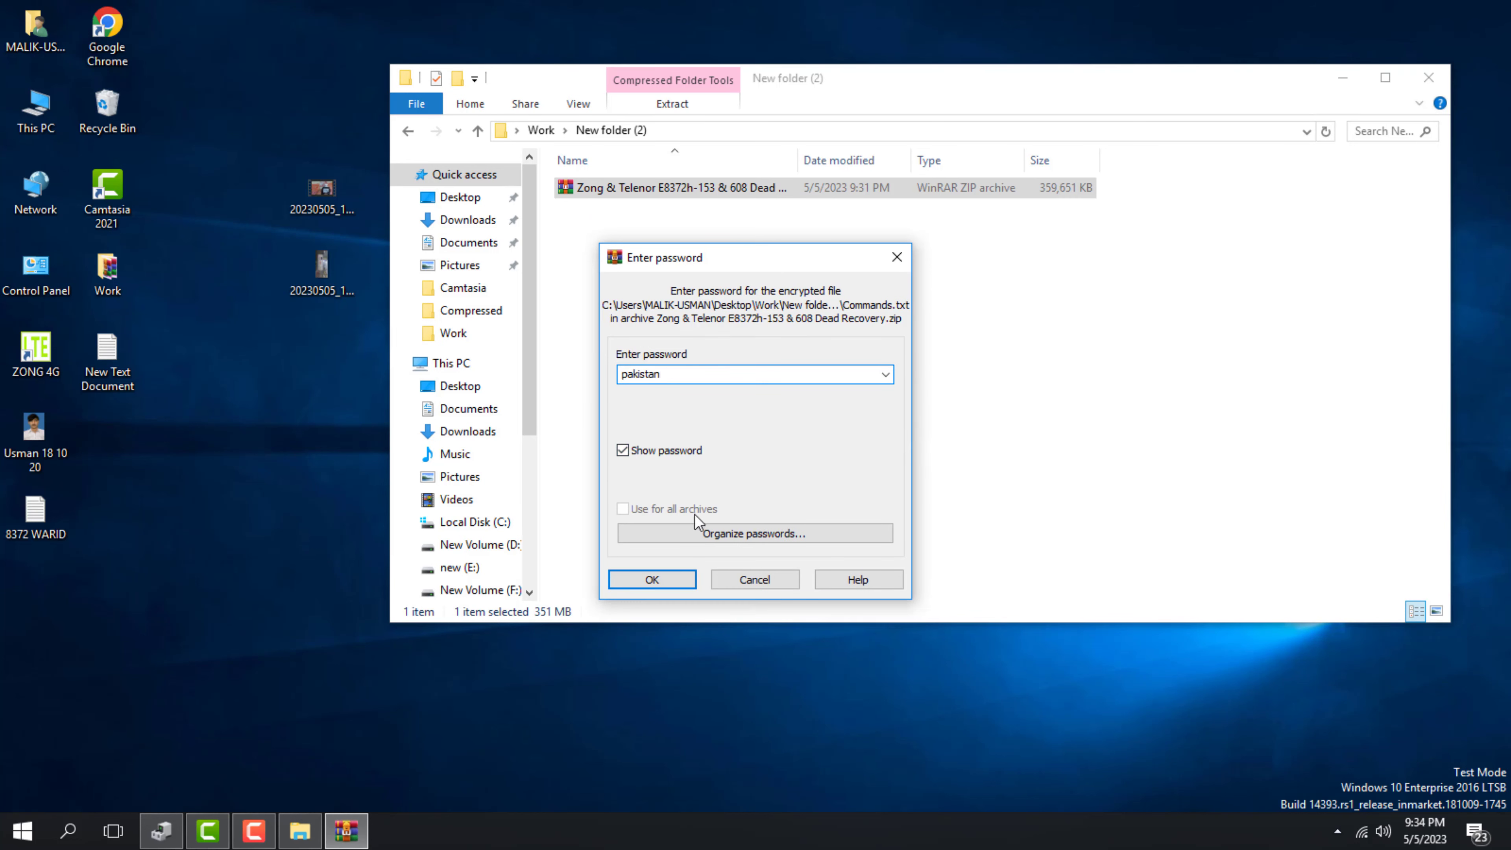
click(652, 579)
Run DriverSetup from the extracted HUAWEI DRIVERS folder, then bring Device Manager forward
click(708, 189)
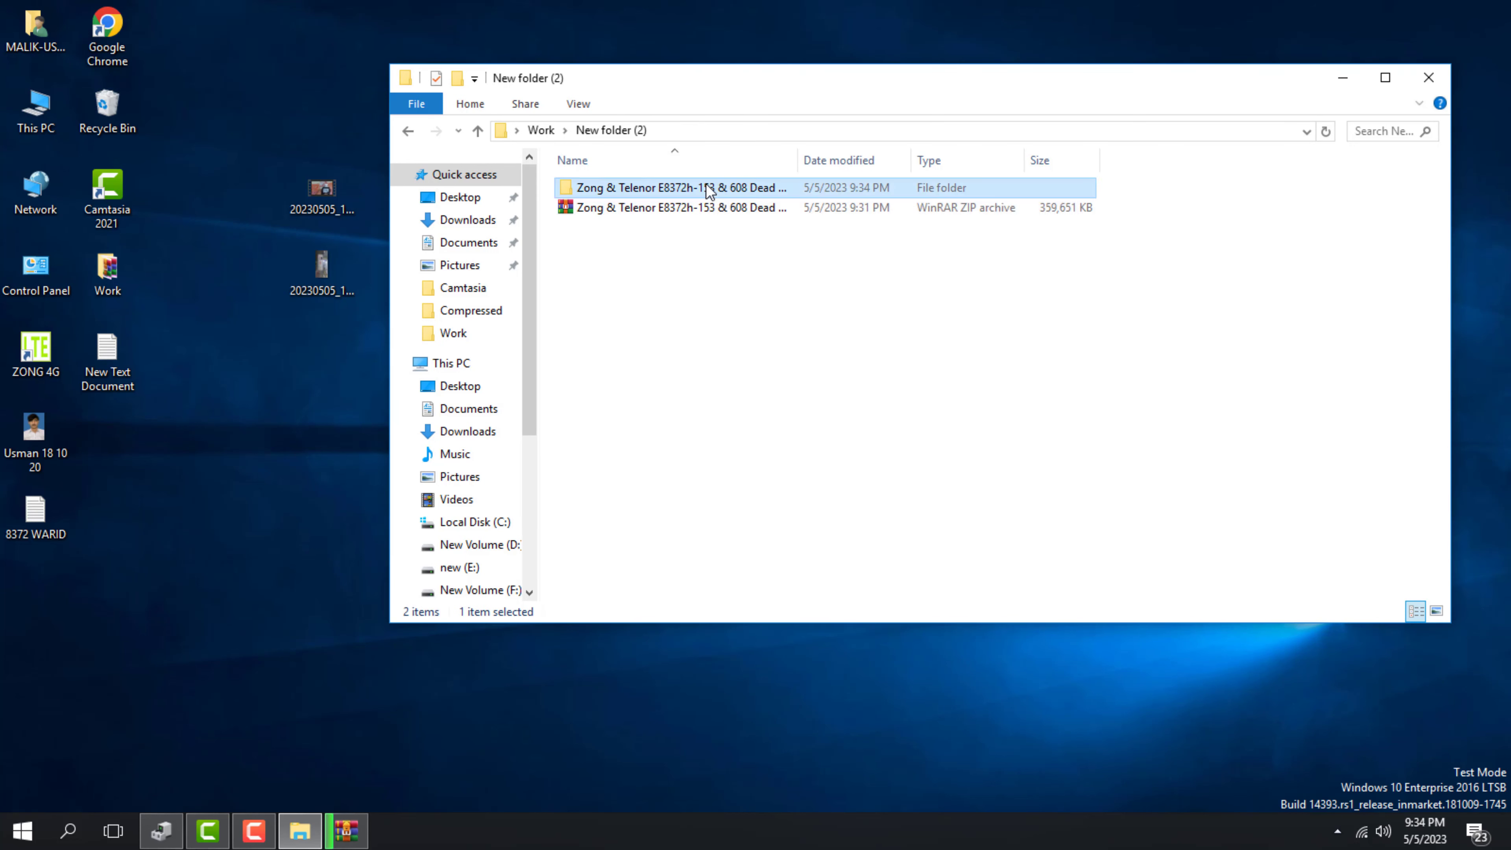
double_click(708, 190)
double_click(671, 207)
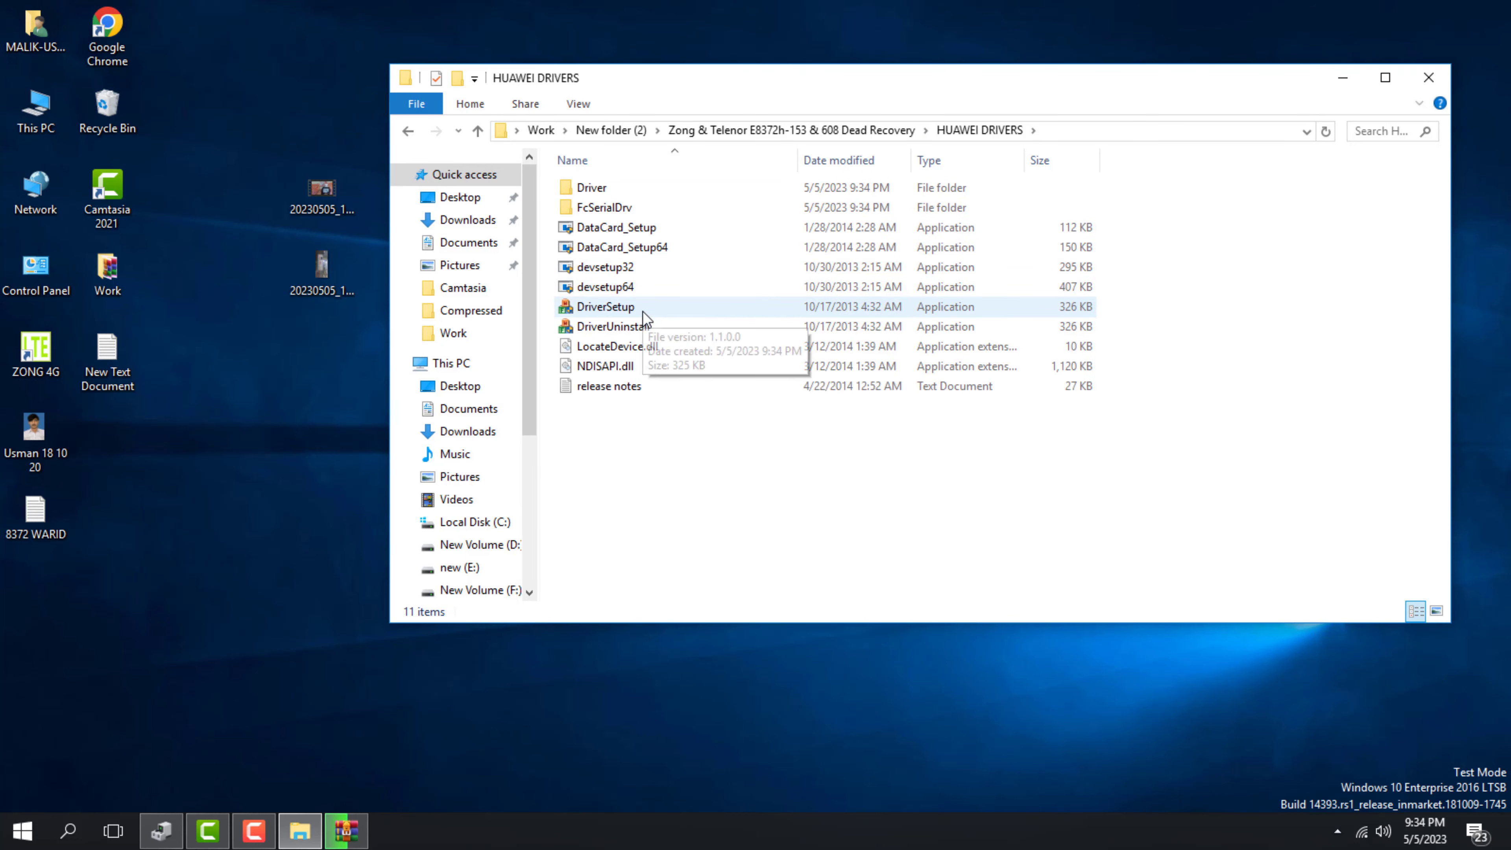
double_click(642, 309)
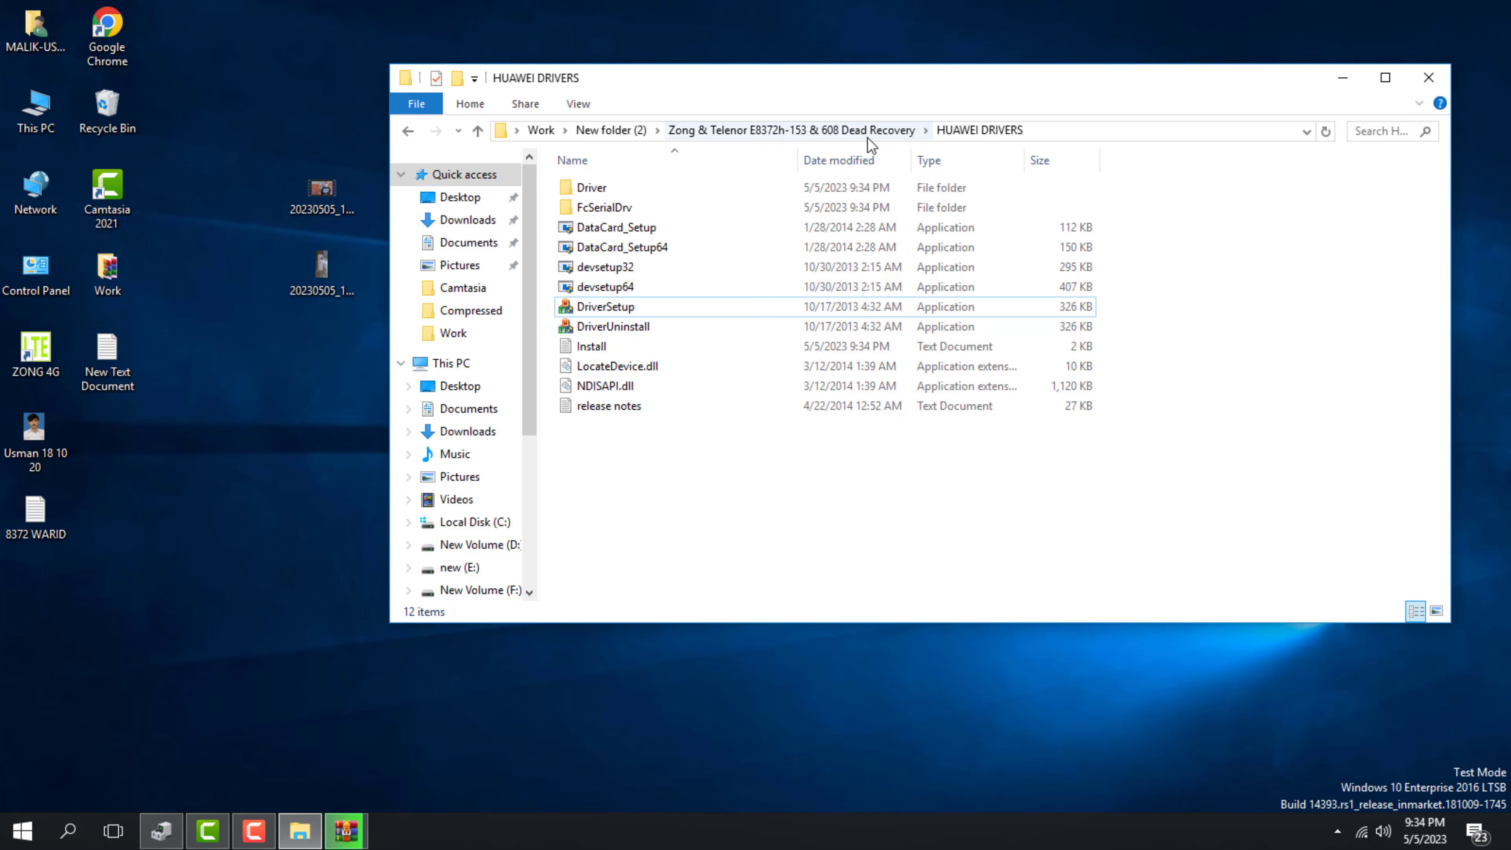
double_click(773, 187)
click(798, 130)
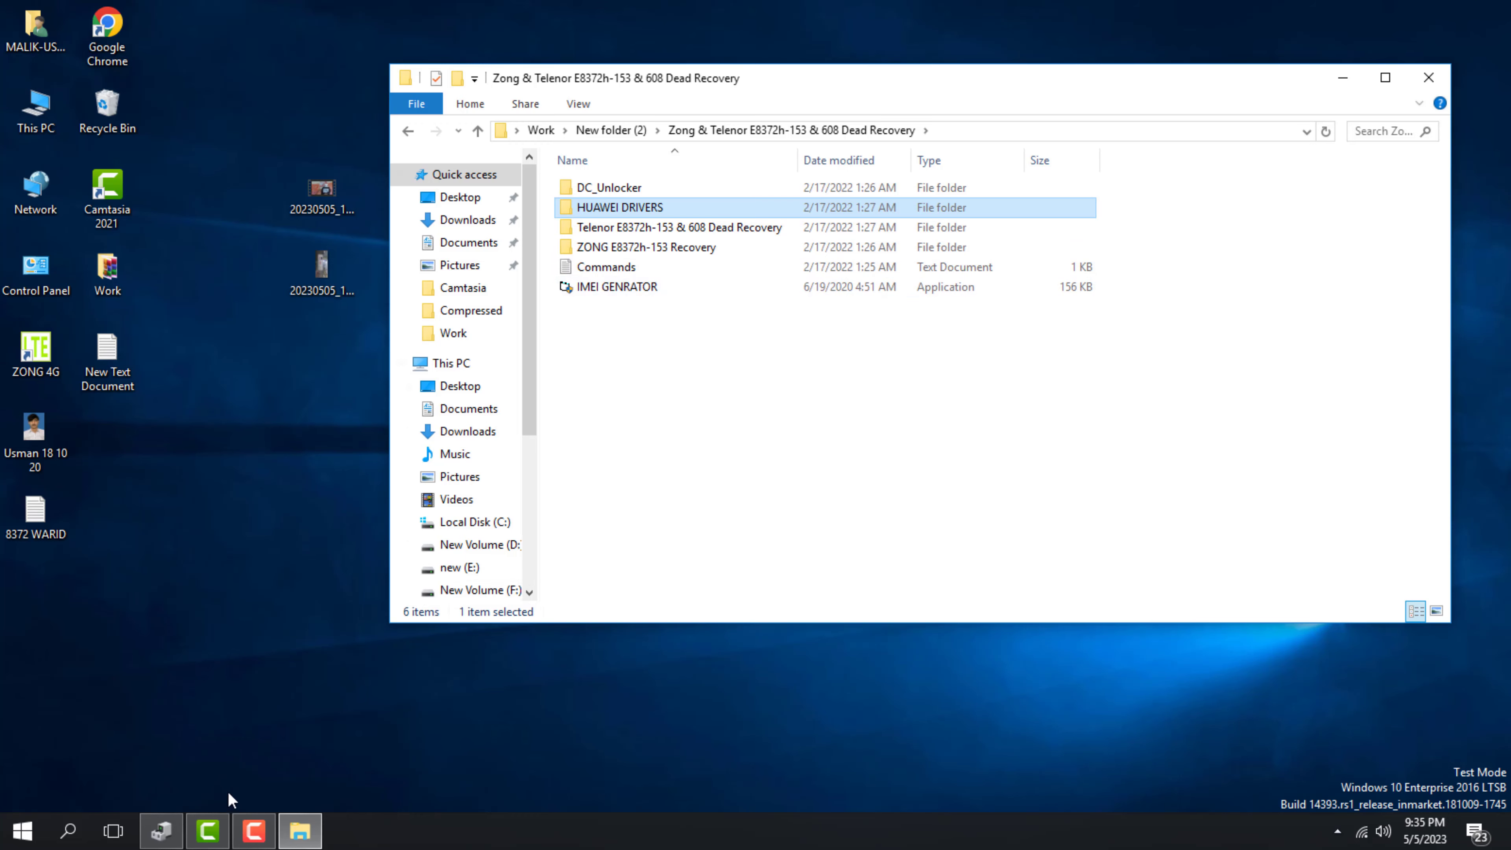
click(160, 830)
right_click(240, 470)
click(291, 480)
click(580, 362)
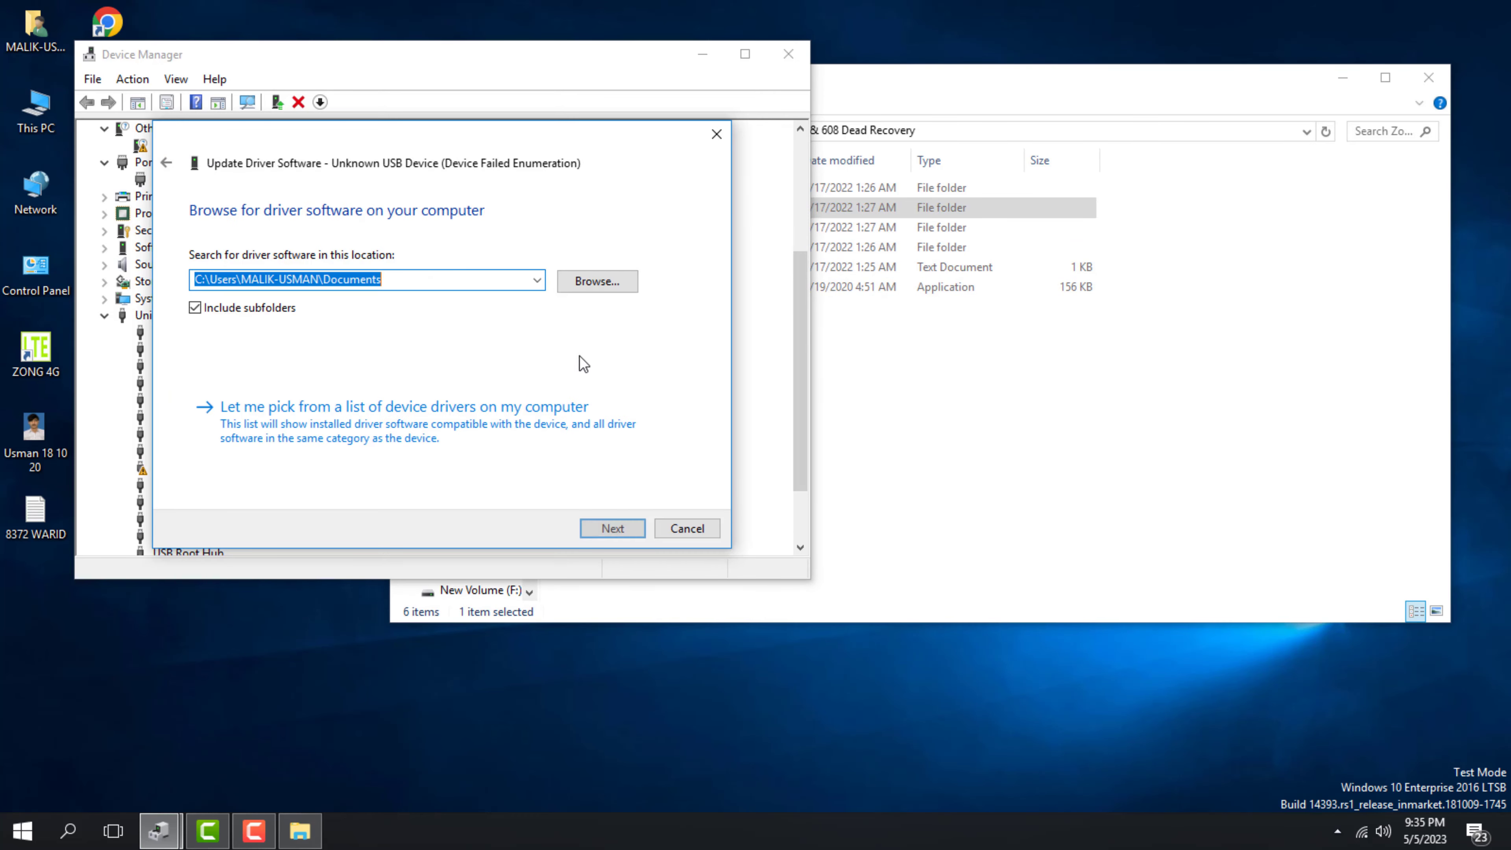
click(559, 407)
click(657, 459)
click(597, 436)
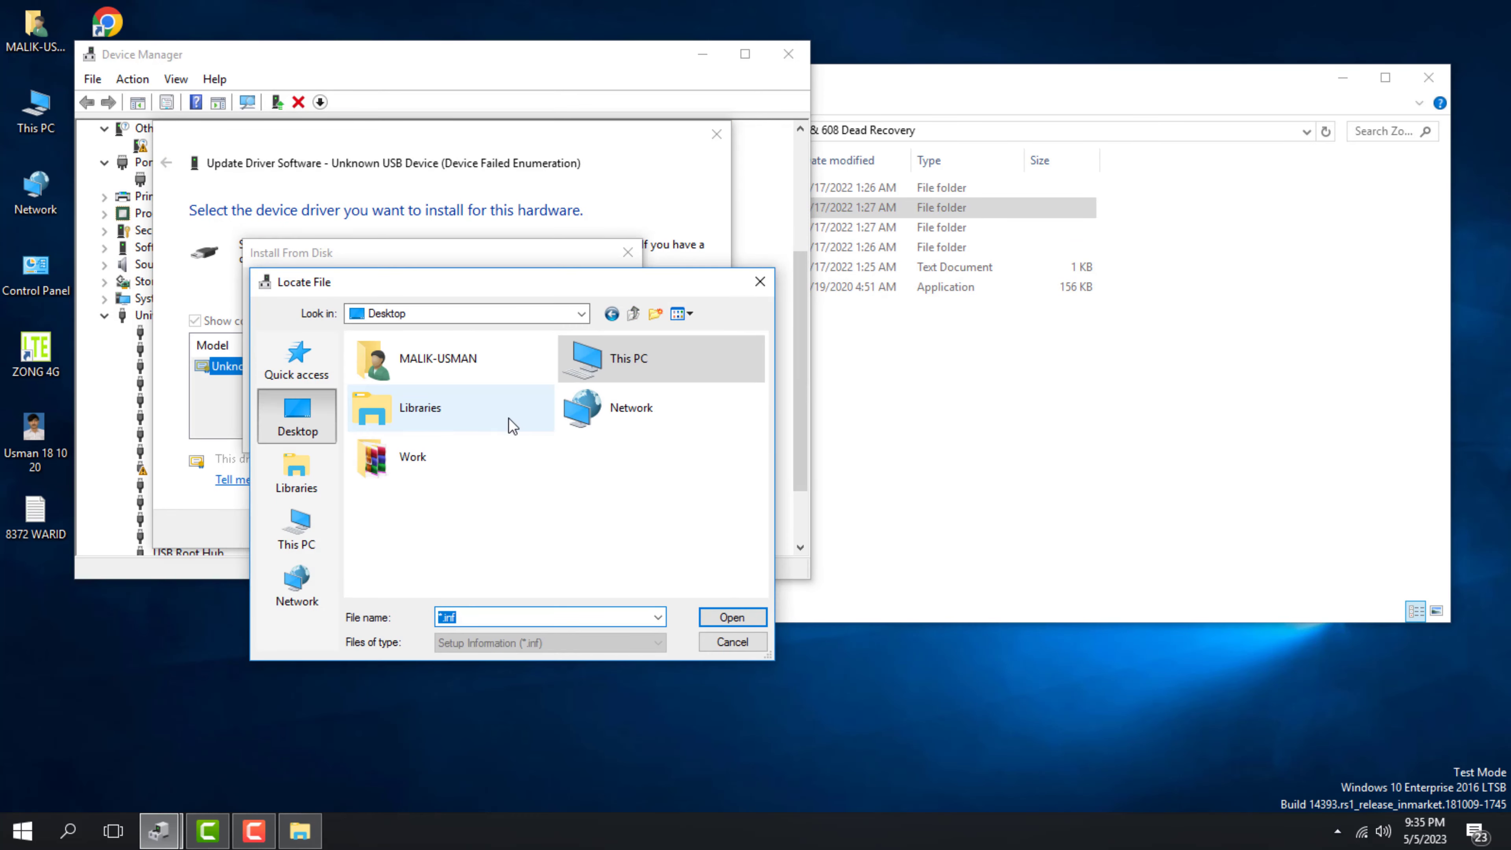
double_click(413, 457)
double_click(412, 409)
double_click(409, 380)
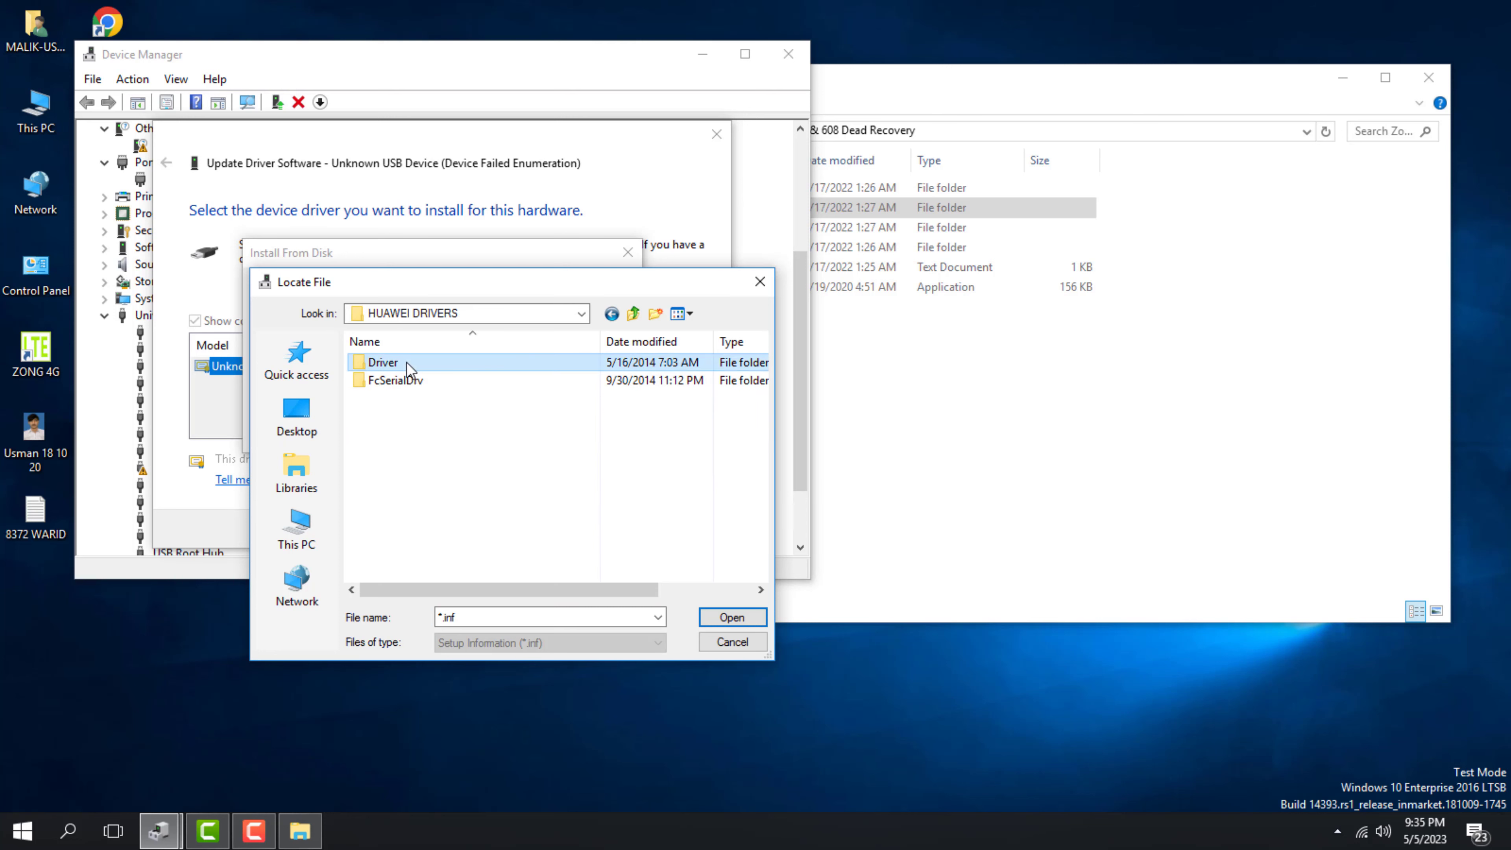
double_click(406, 362)
click(407, 362)
scroll(416, 477, down, 5)
click(612, 314)
double_click(421, 377)
double_click(409, 374)
double_click(409, 364)
click(915, 496)
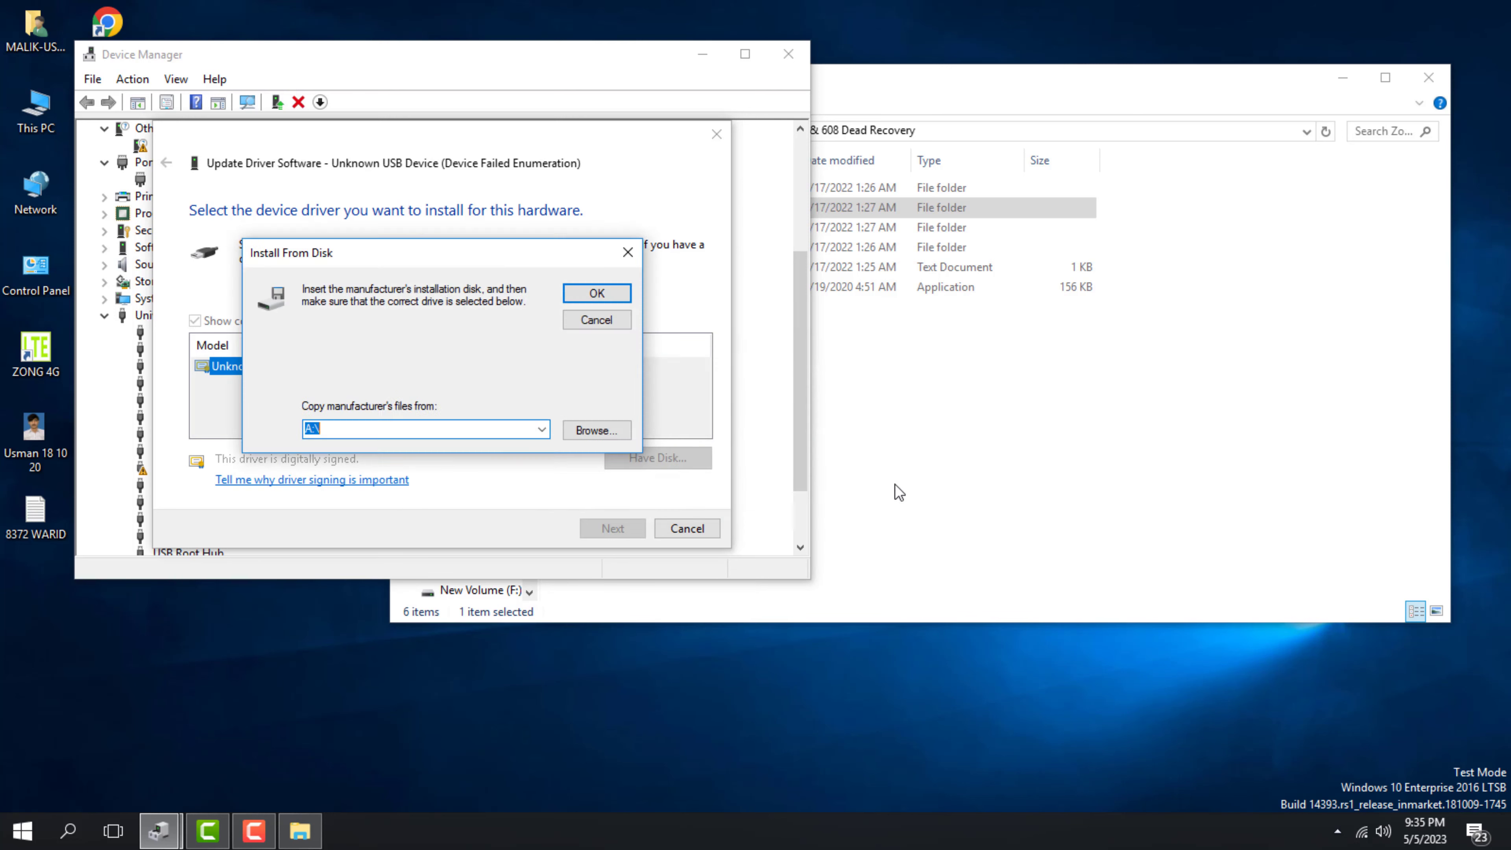
click(595, 319)
click(687, 529)
click(788, 53)
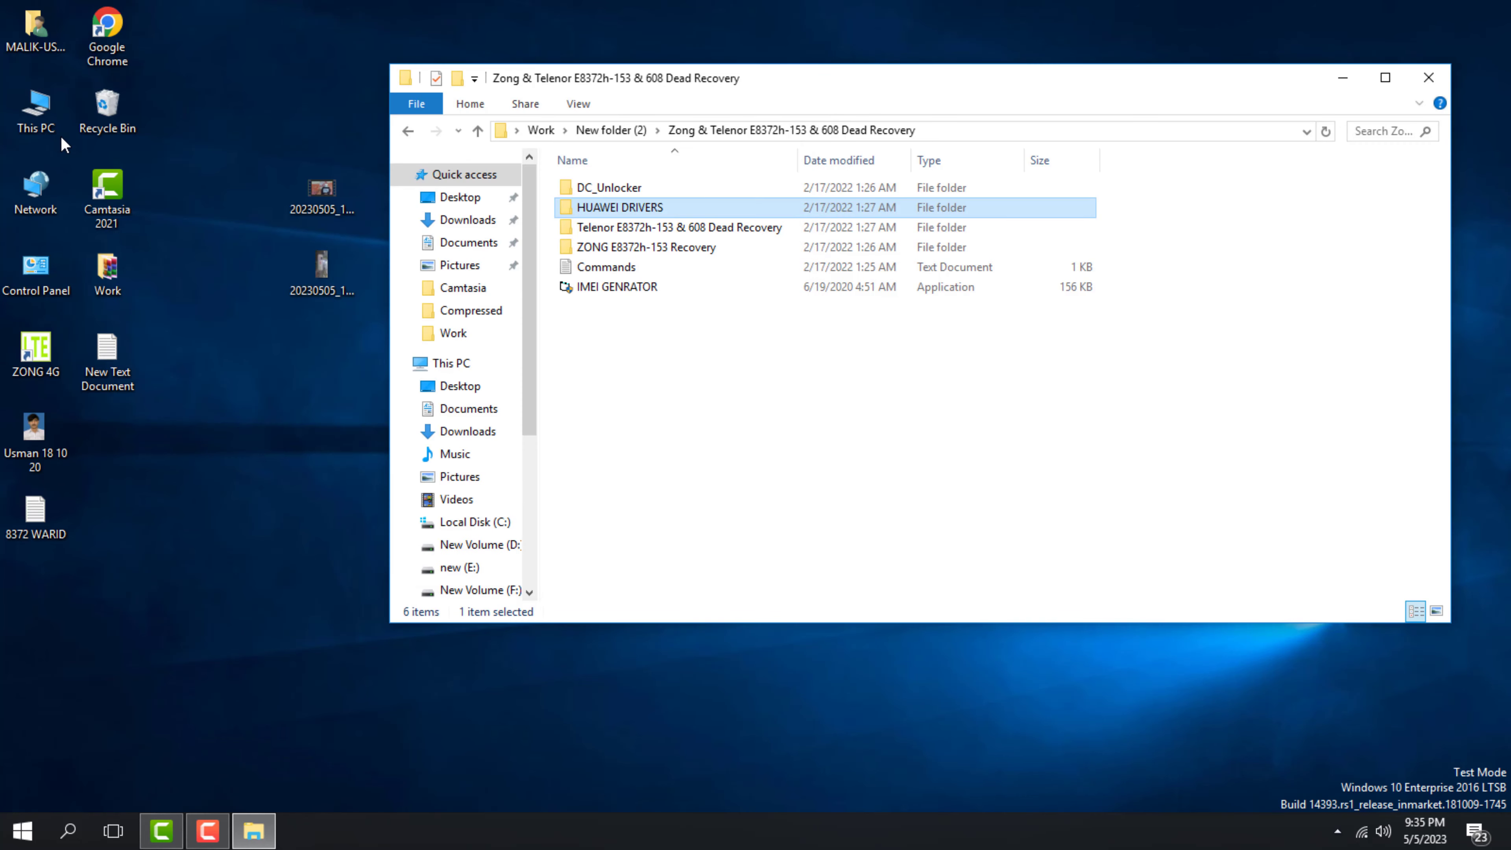
double_click(43, 111)
Close the New Volume (F:) window and go to the Desktop's Work folder
double_click(654, 405)
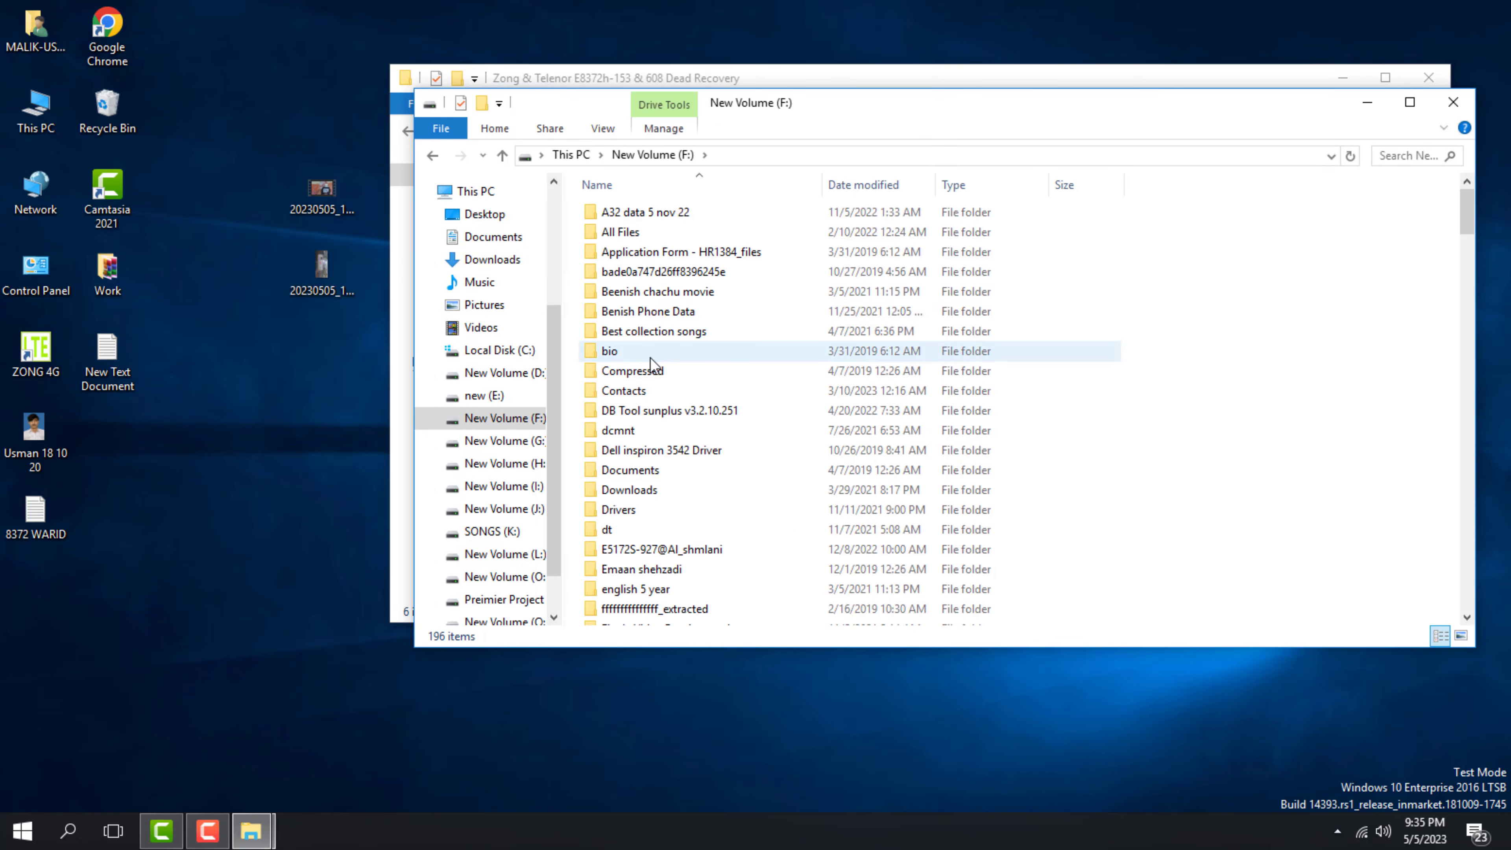
scroll(654, 295, down, 8)
key(alt+F4)
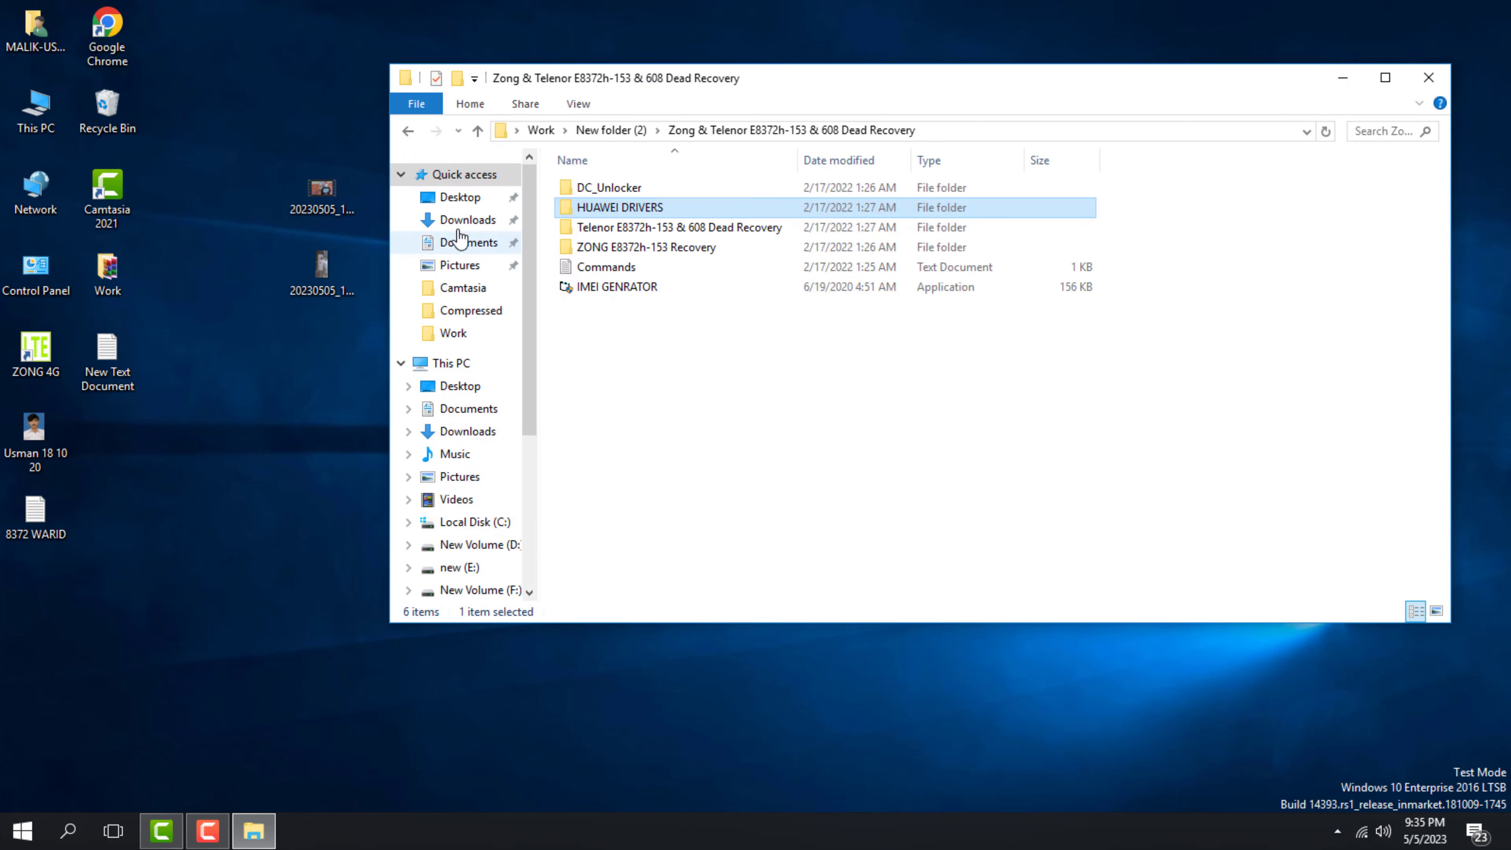
click(460, 197)
double_click(599, 208)
click(605, 310)
Extract AirtelUnlockFIles.zip to AirtelUnlockFIles\ and open its 01 - Unlock Required Files folder
click(619, 425)
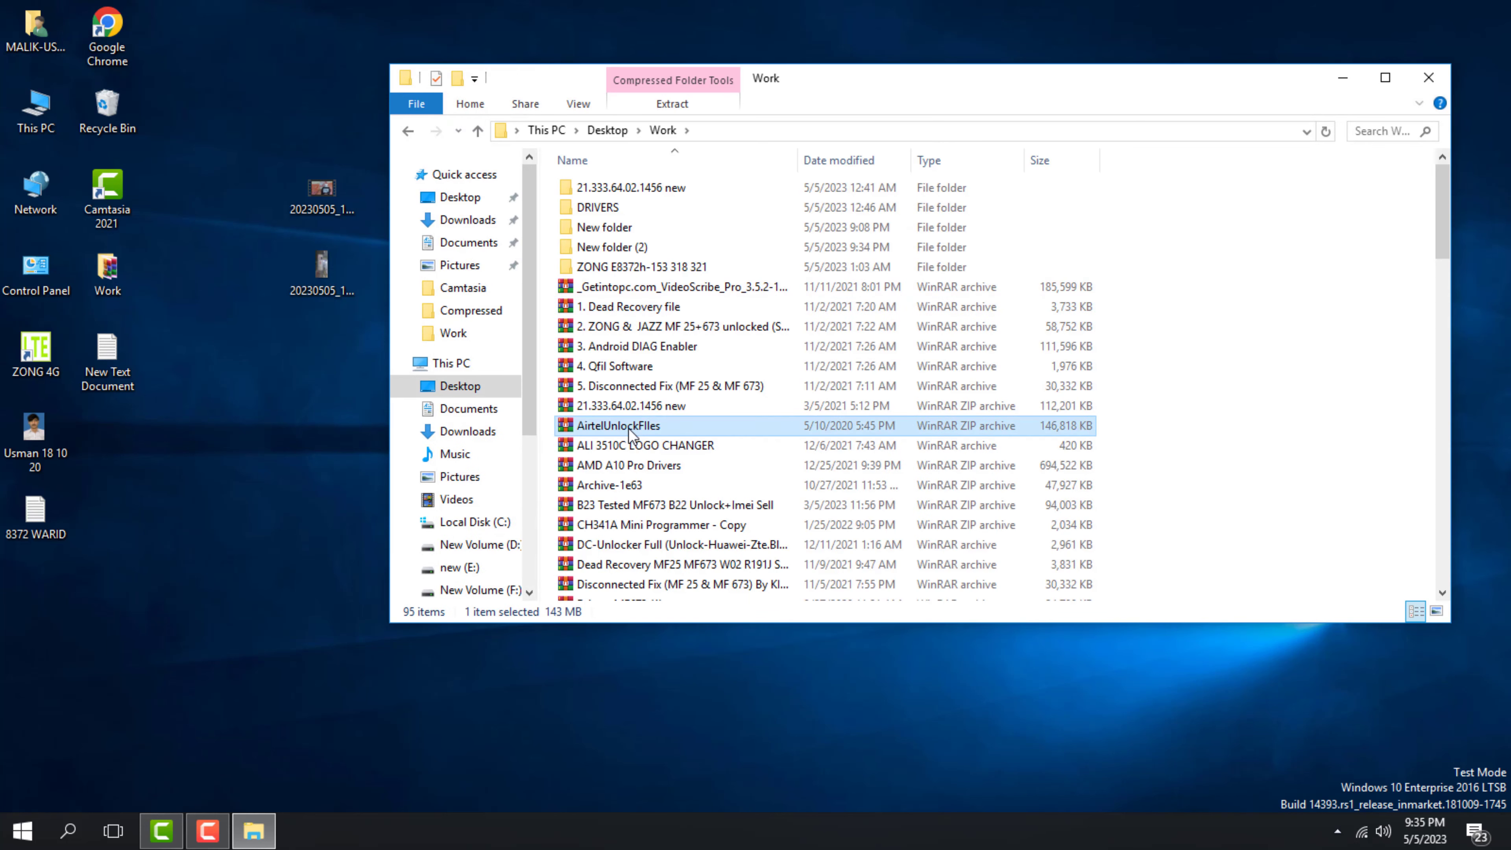
right_click(629, 426)
click(725, 156)
double_click(629, 208)
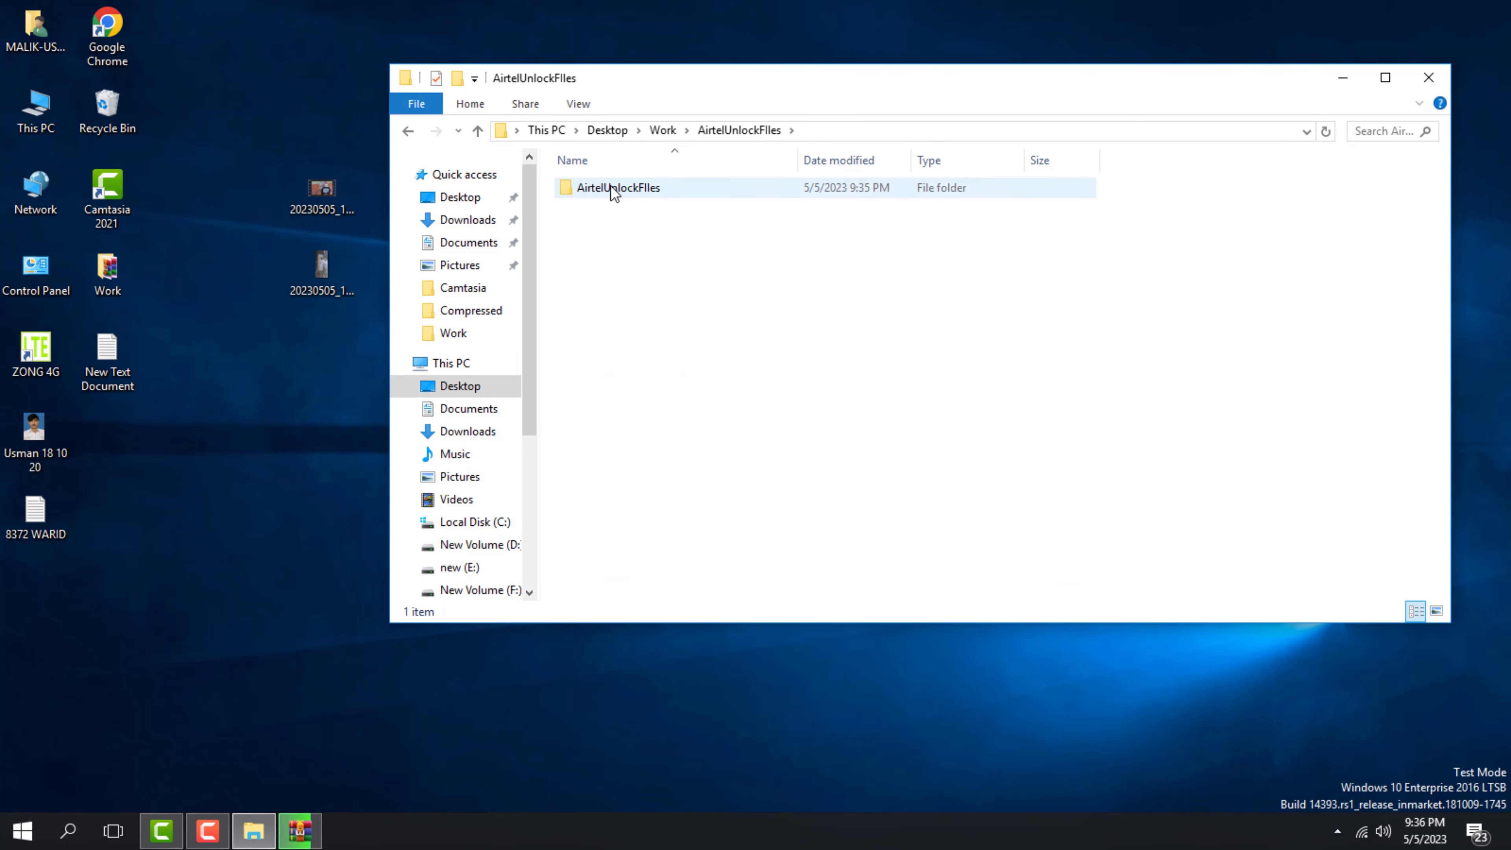
double_click(611, 185)
double_click(616, 189)
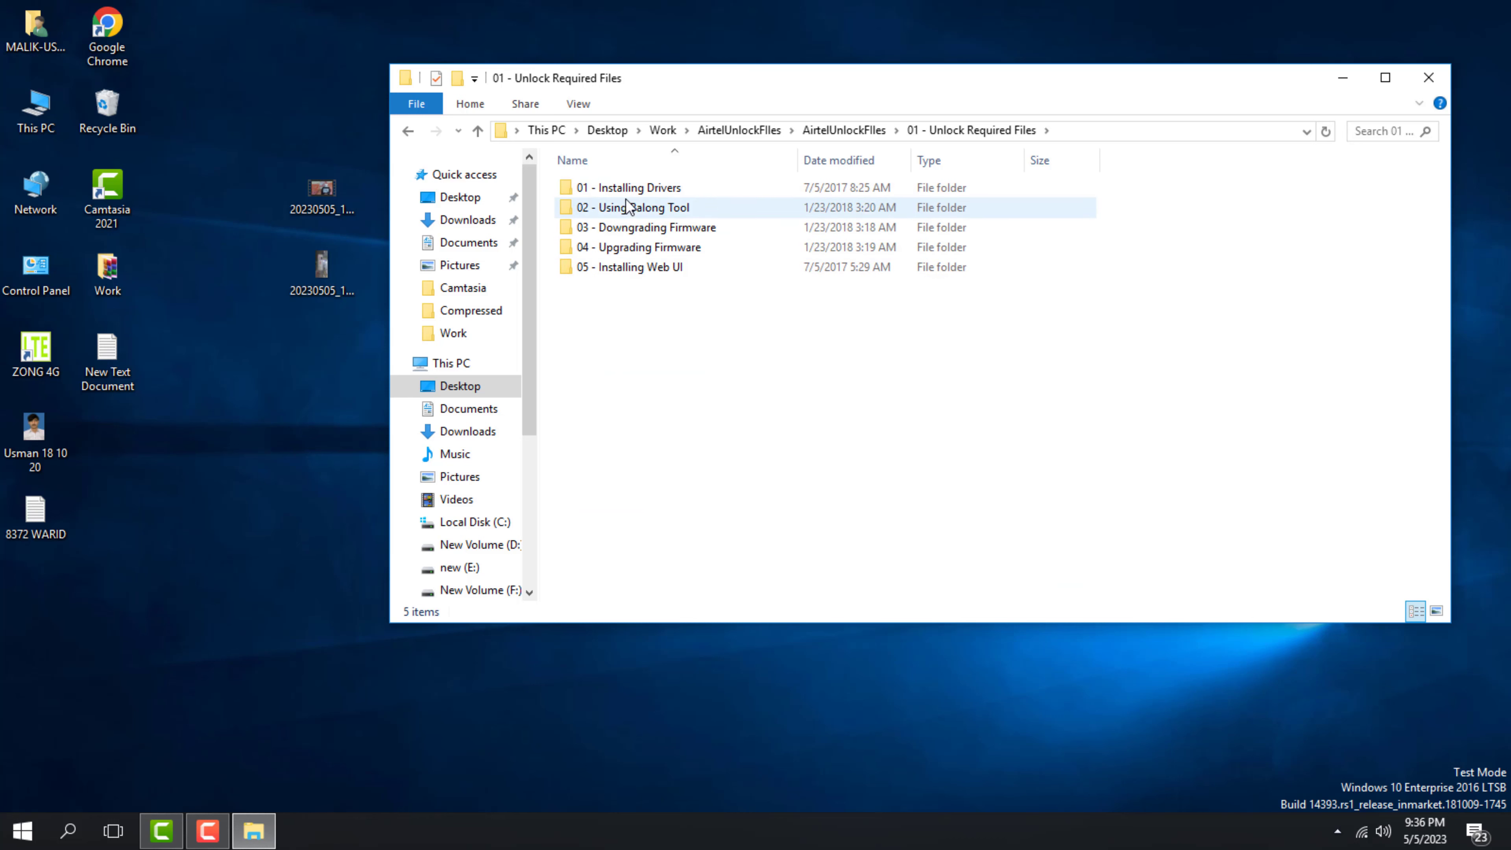
Merge Error Code 10.reg from Install 1 Error Code 10 into the registry
double_click(629, 190)
double_click(621, 195)
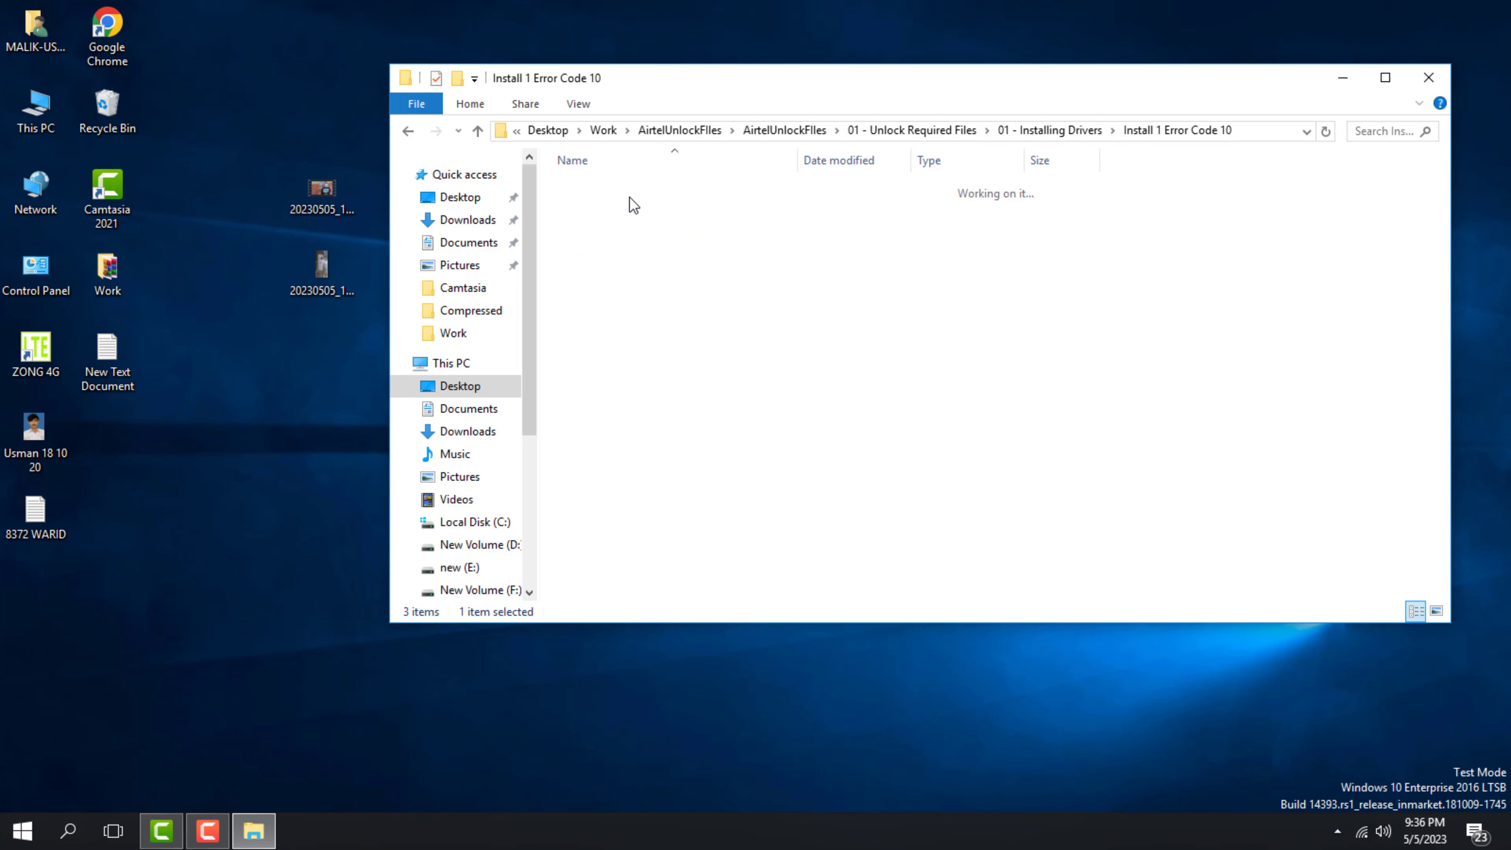
click(605, 197)
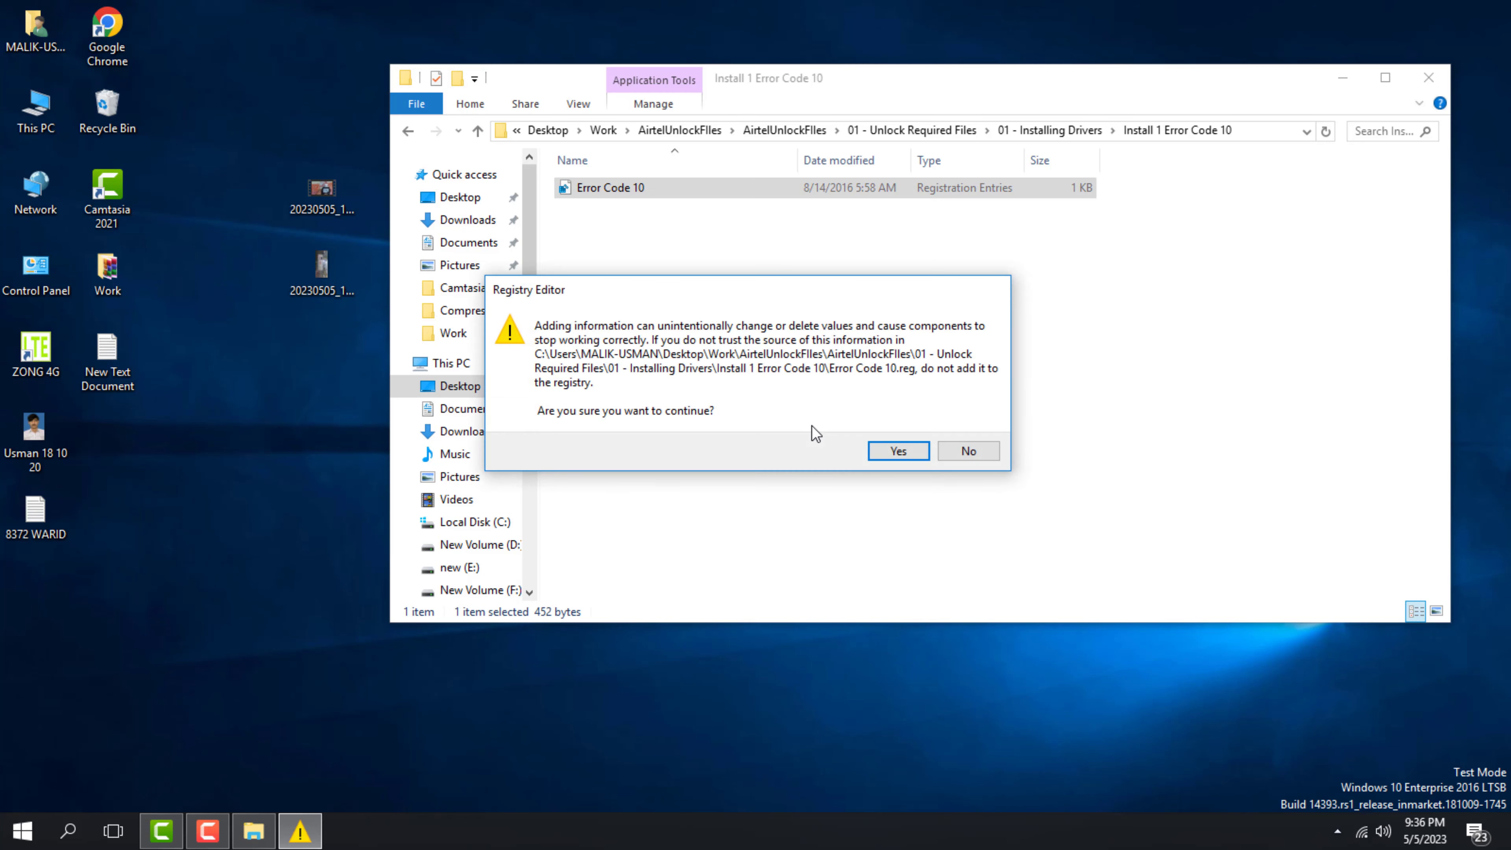
click(896, 449)
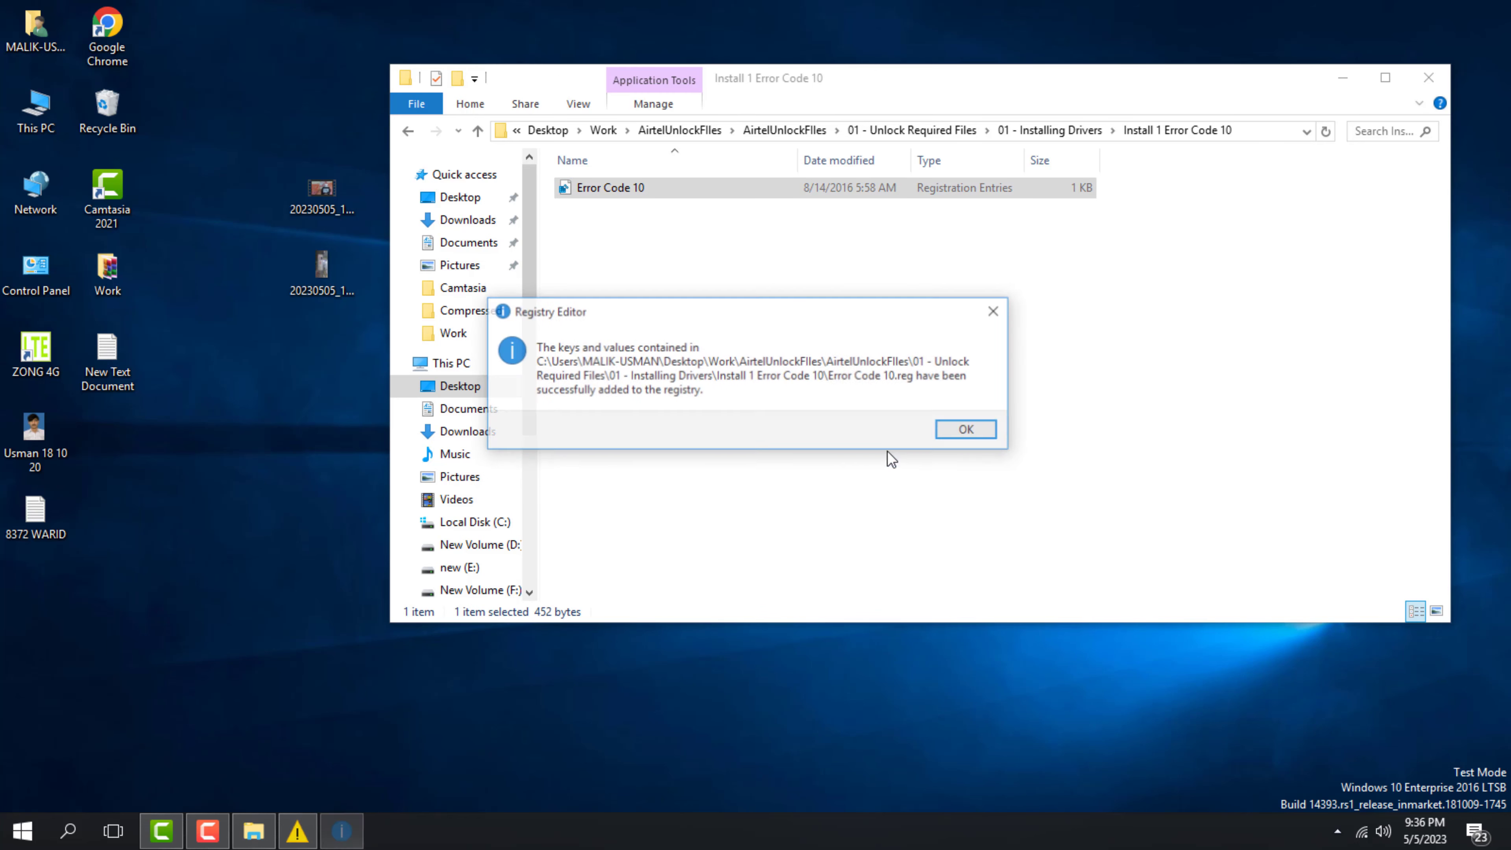
click(980, 431)
Run mbbServiceSetup in Install 2 Huawei Hilink Driver, agreeing to install a different version
click(1048, 131)
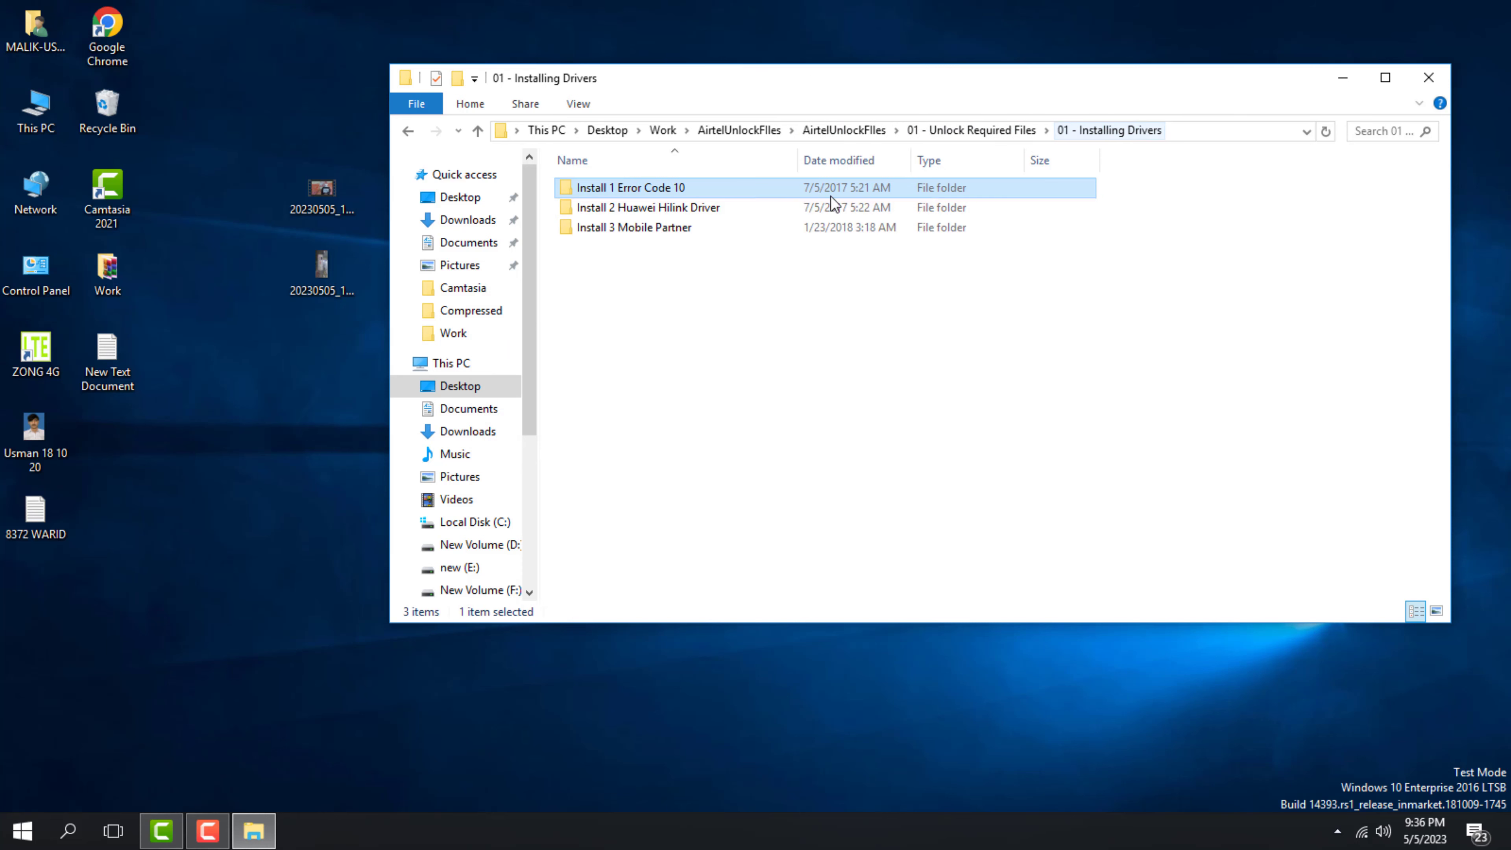
double_click(660, 211)
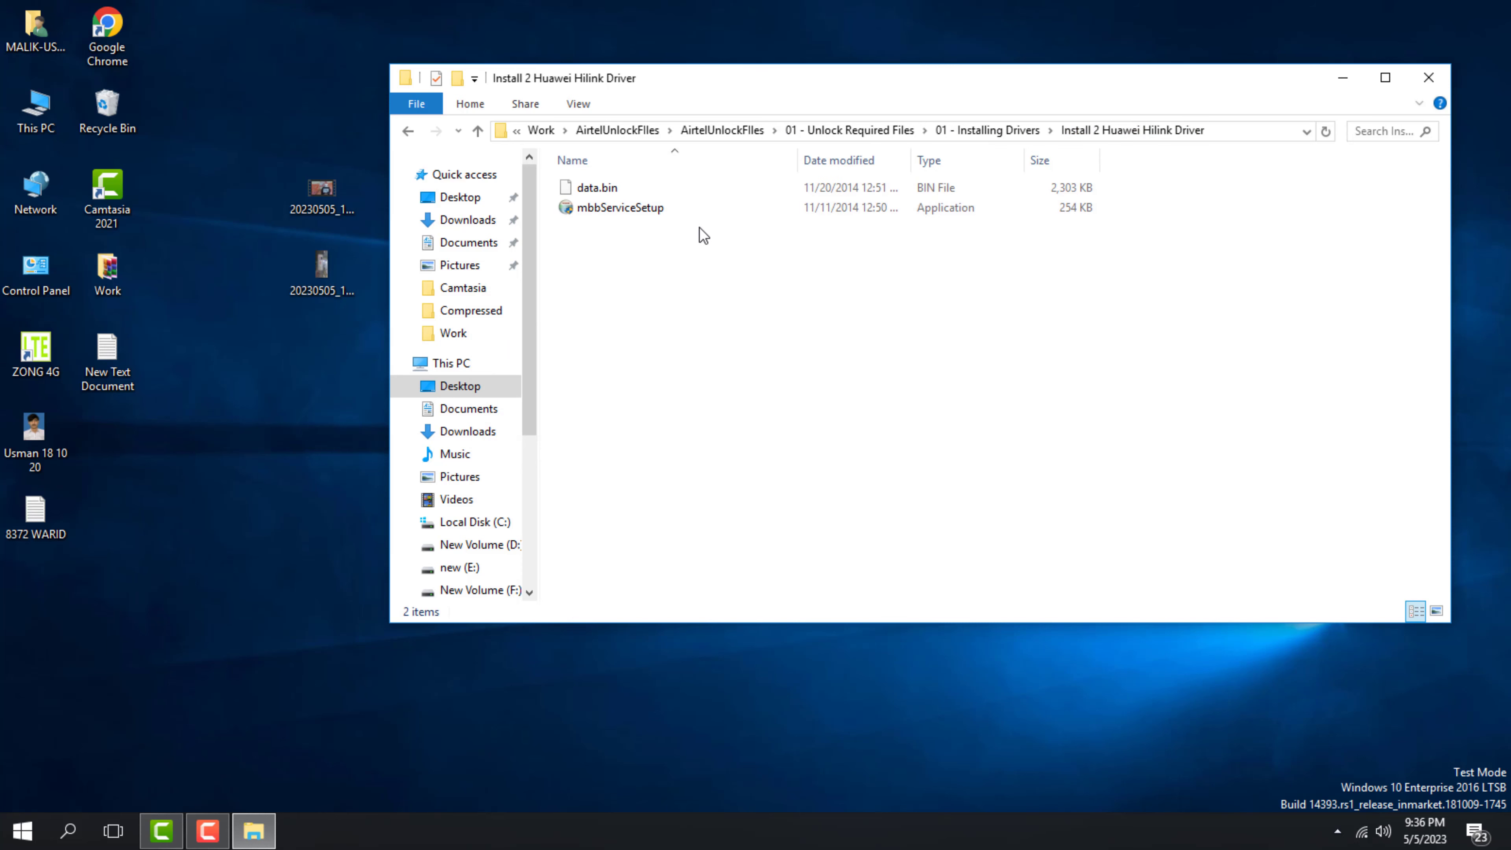
click(638, 215)
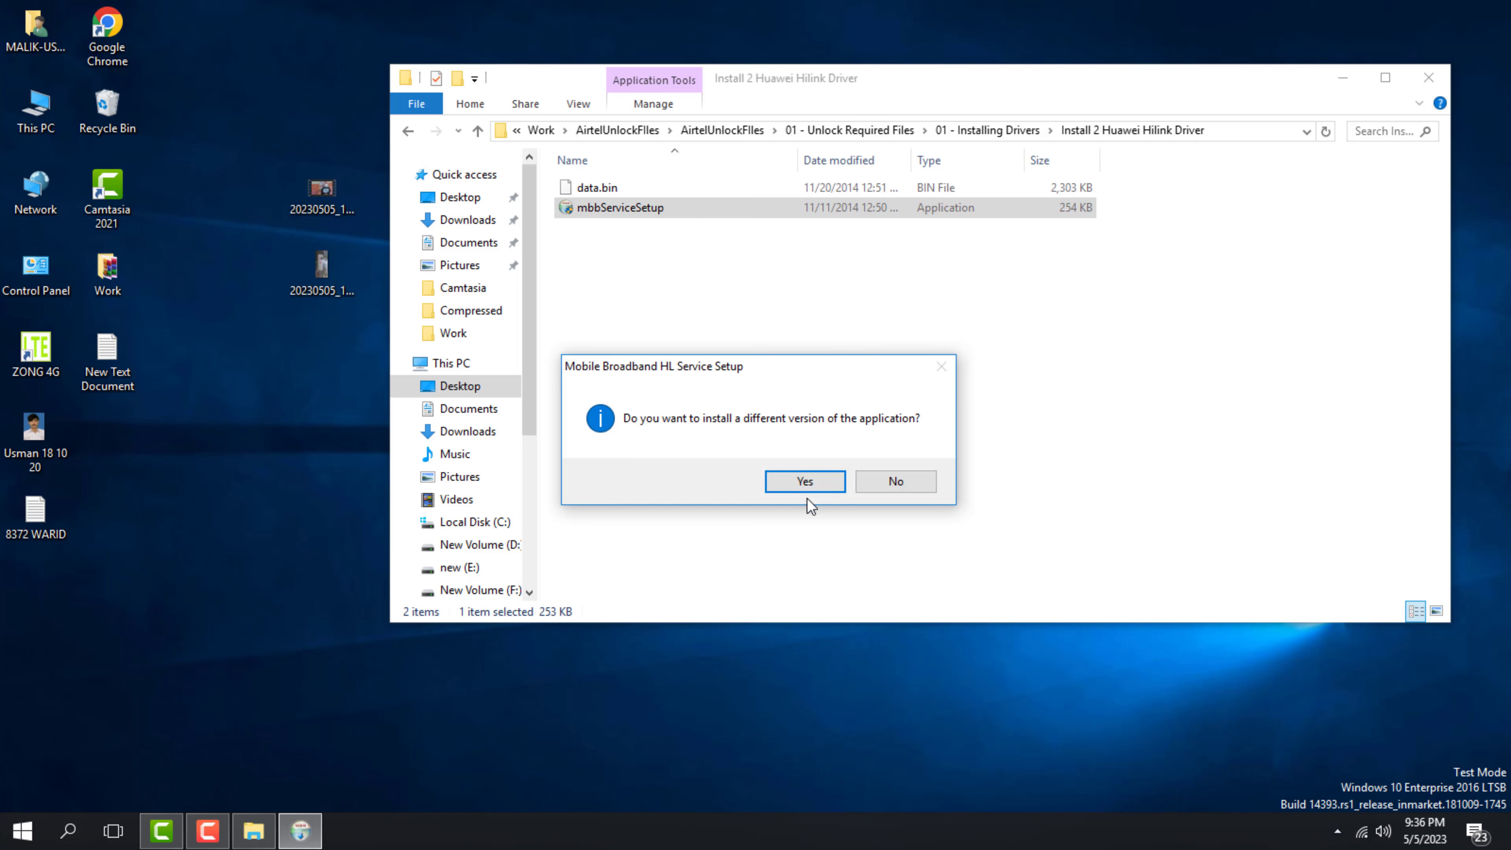
click(811, 484)
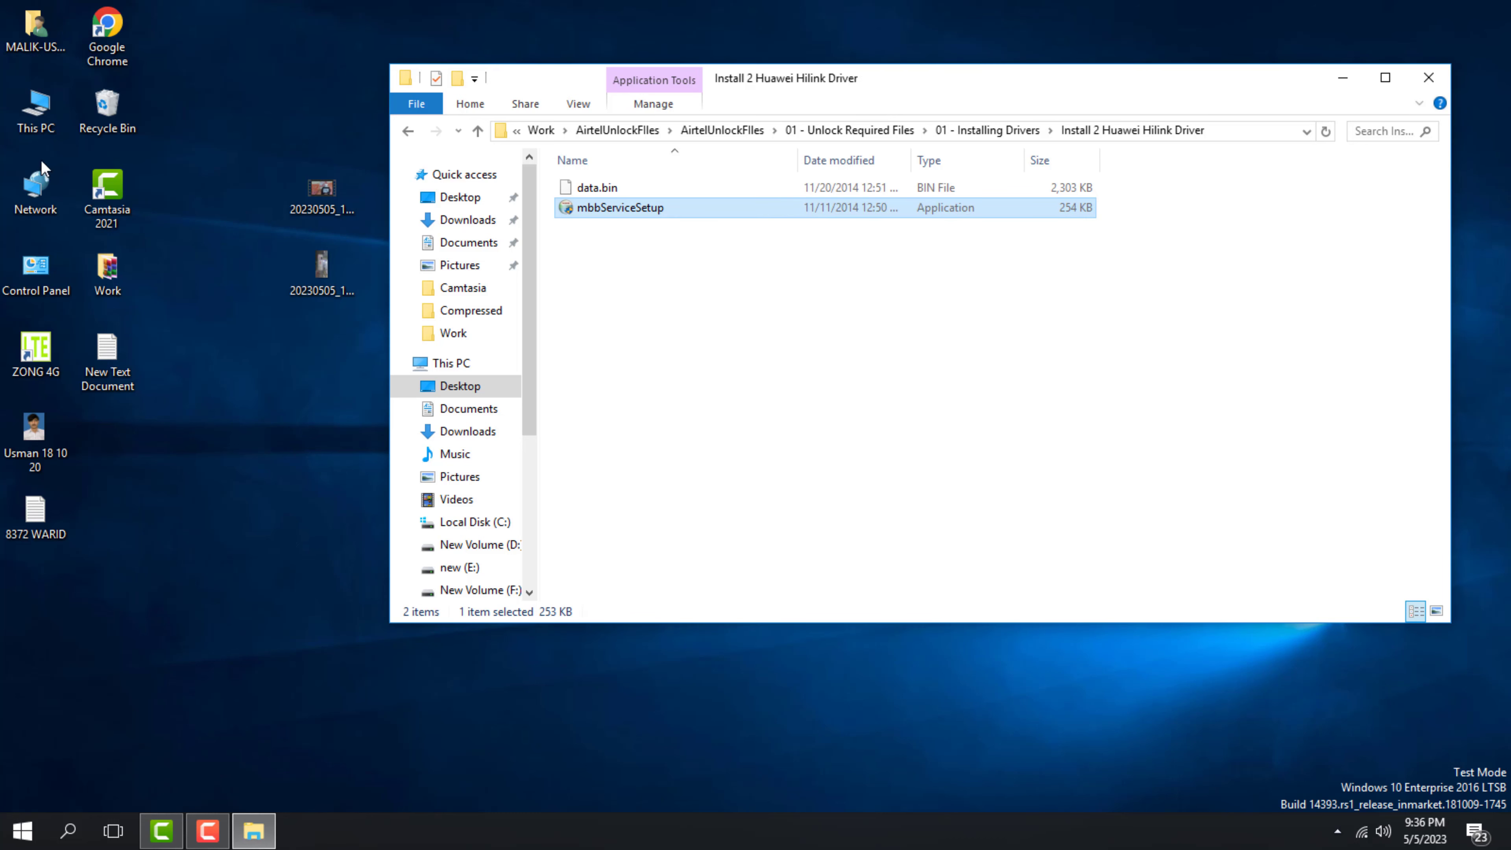
Open Device Manager through This PC's Properties and close the system window
right_click(33, 108)
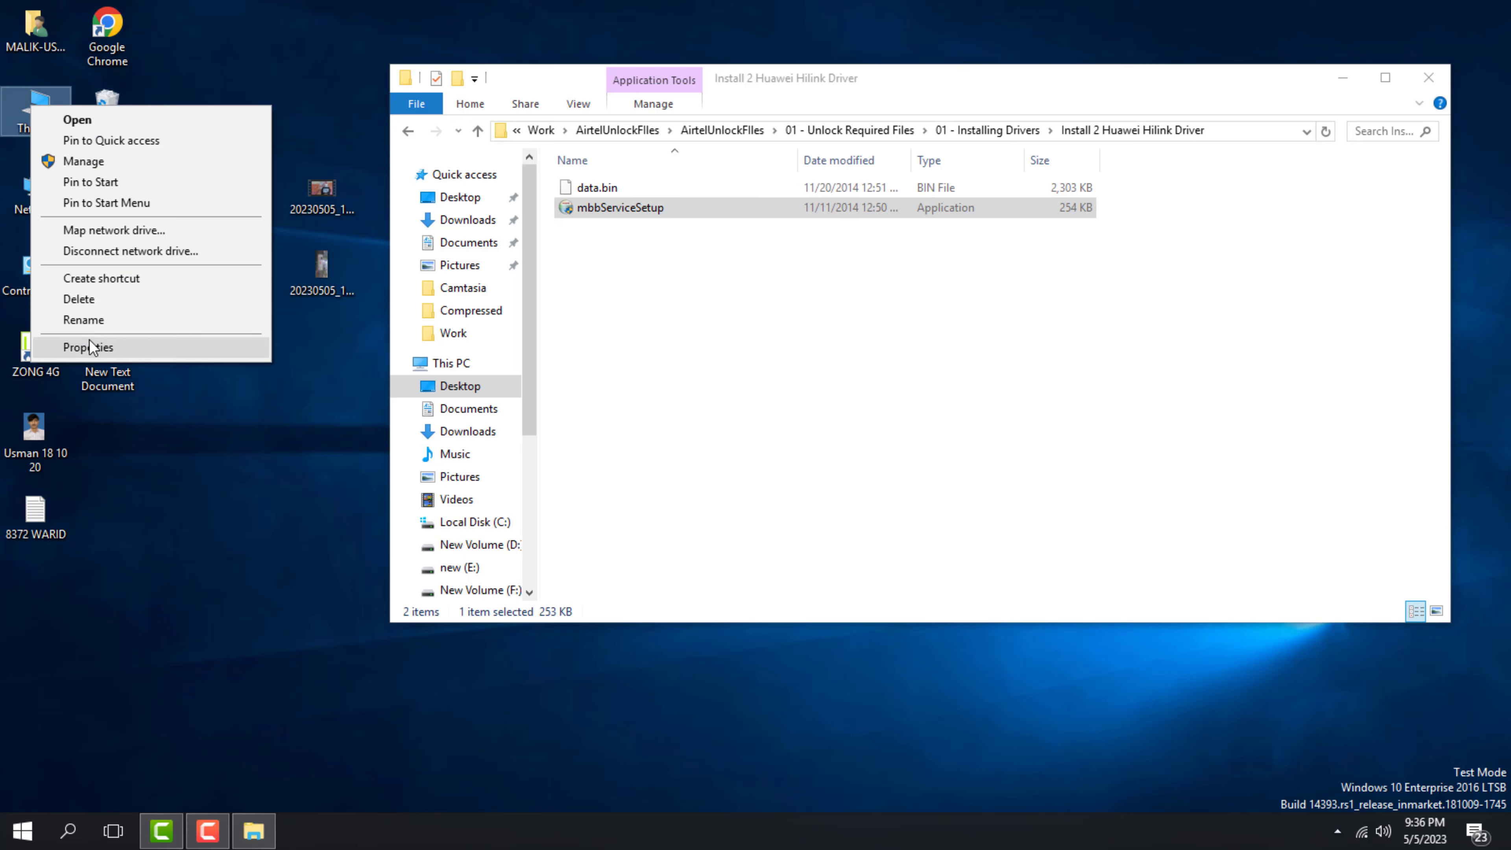
click(90, 346)
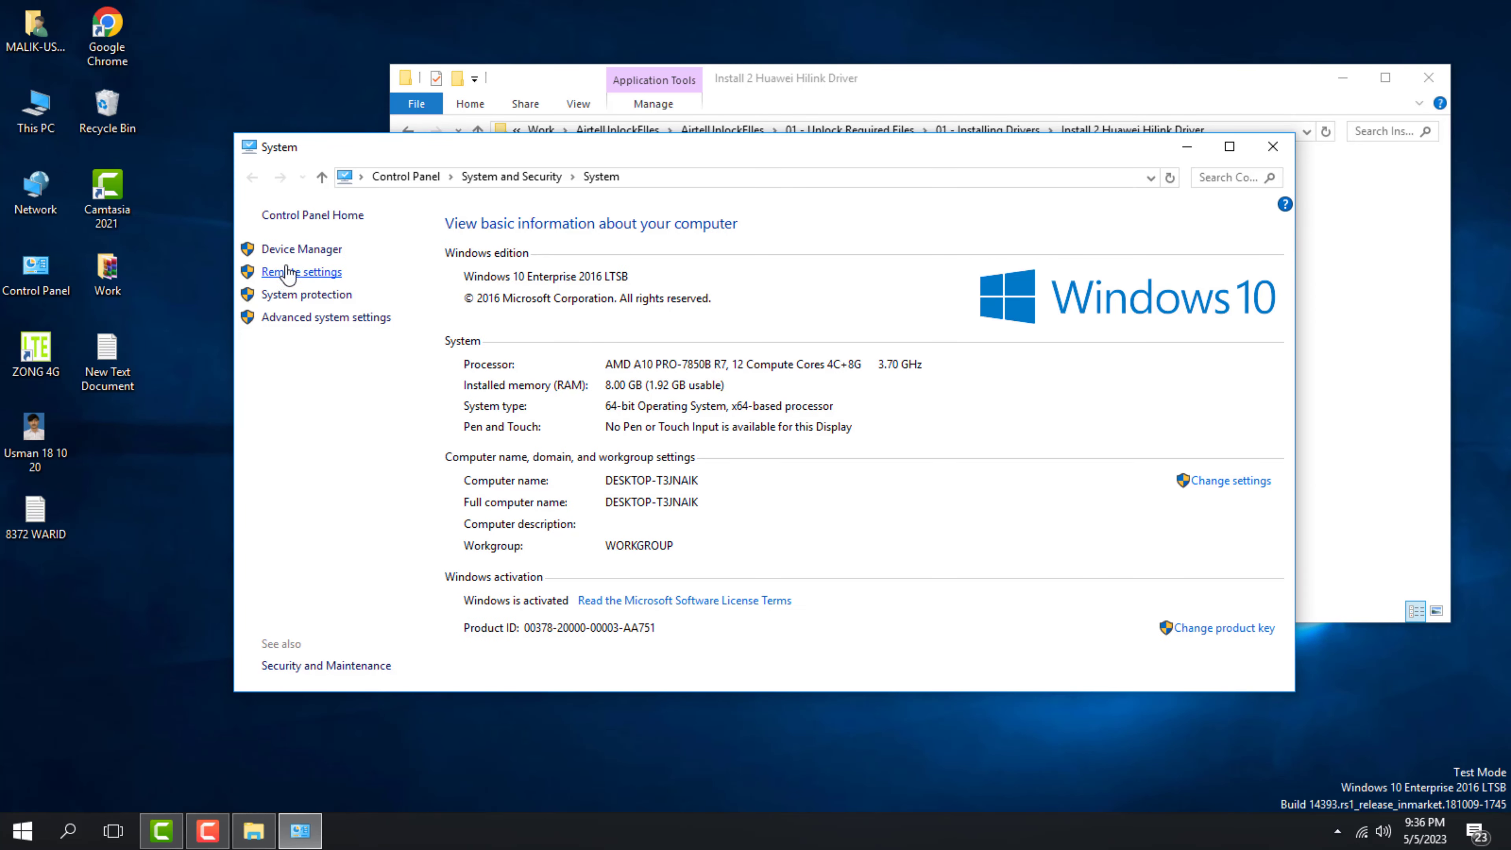
click(301, 249)
click(1273, 147)
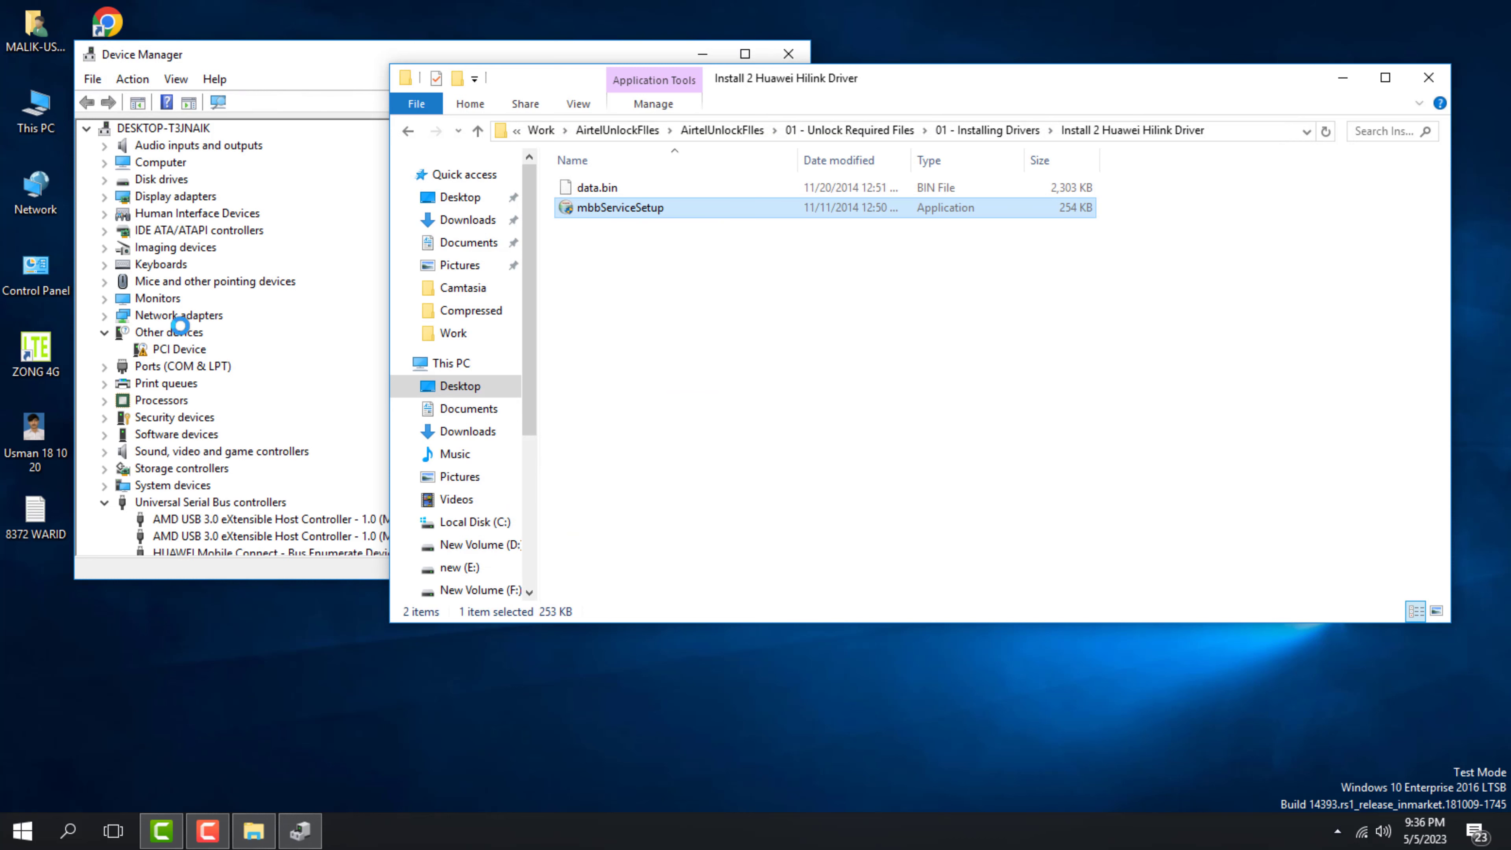
Check the Unknown USB Device's Code 43 error under USB controllers, then minimize Device Manager
scroll(196, 381, down, 5)
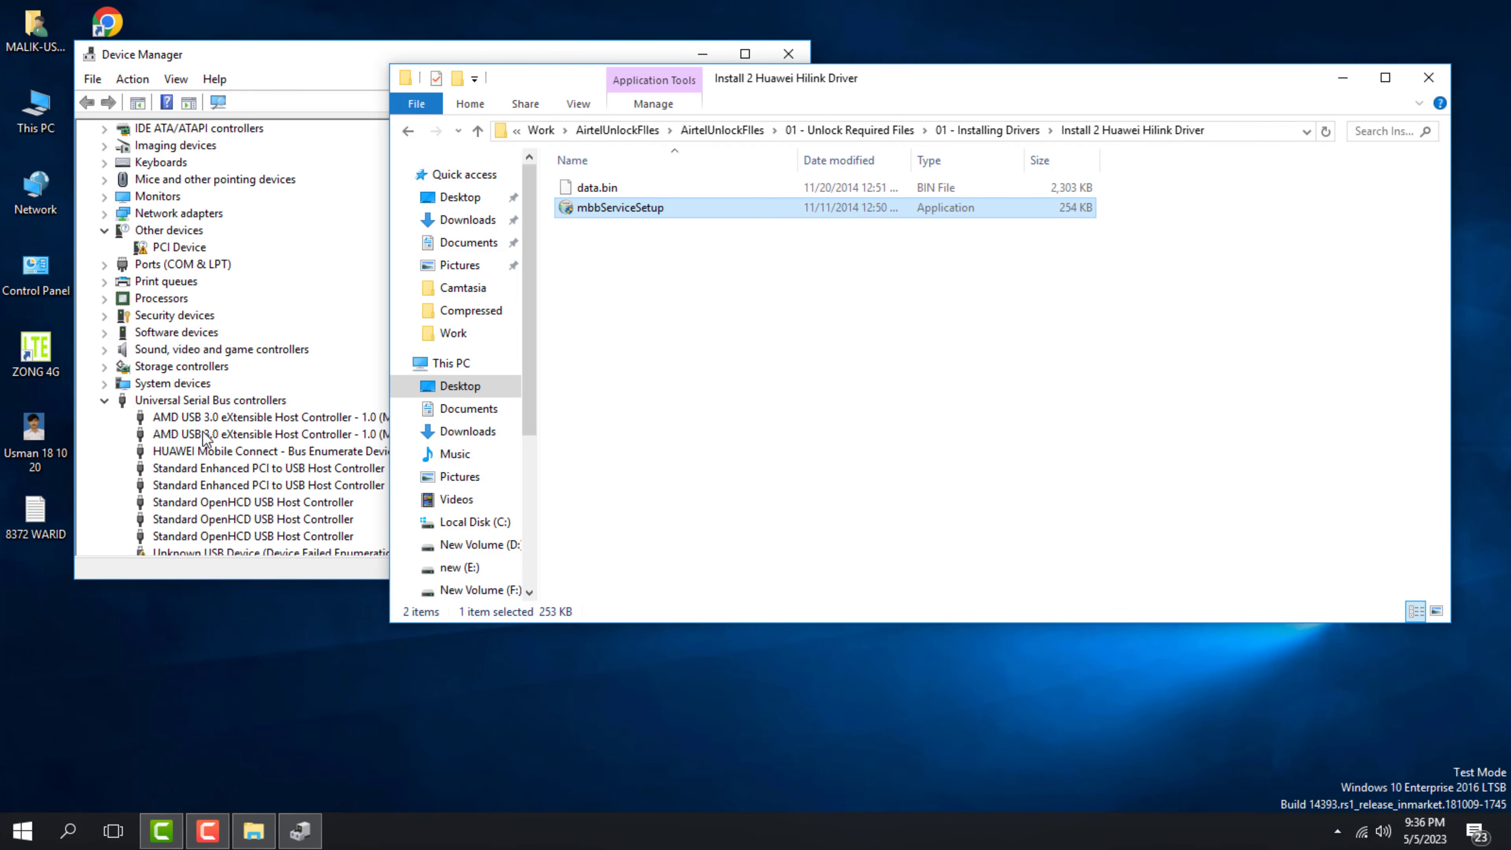
double_click(238, 402)
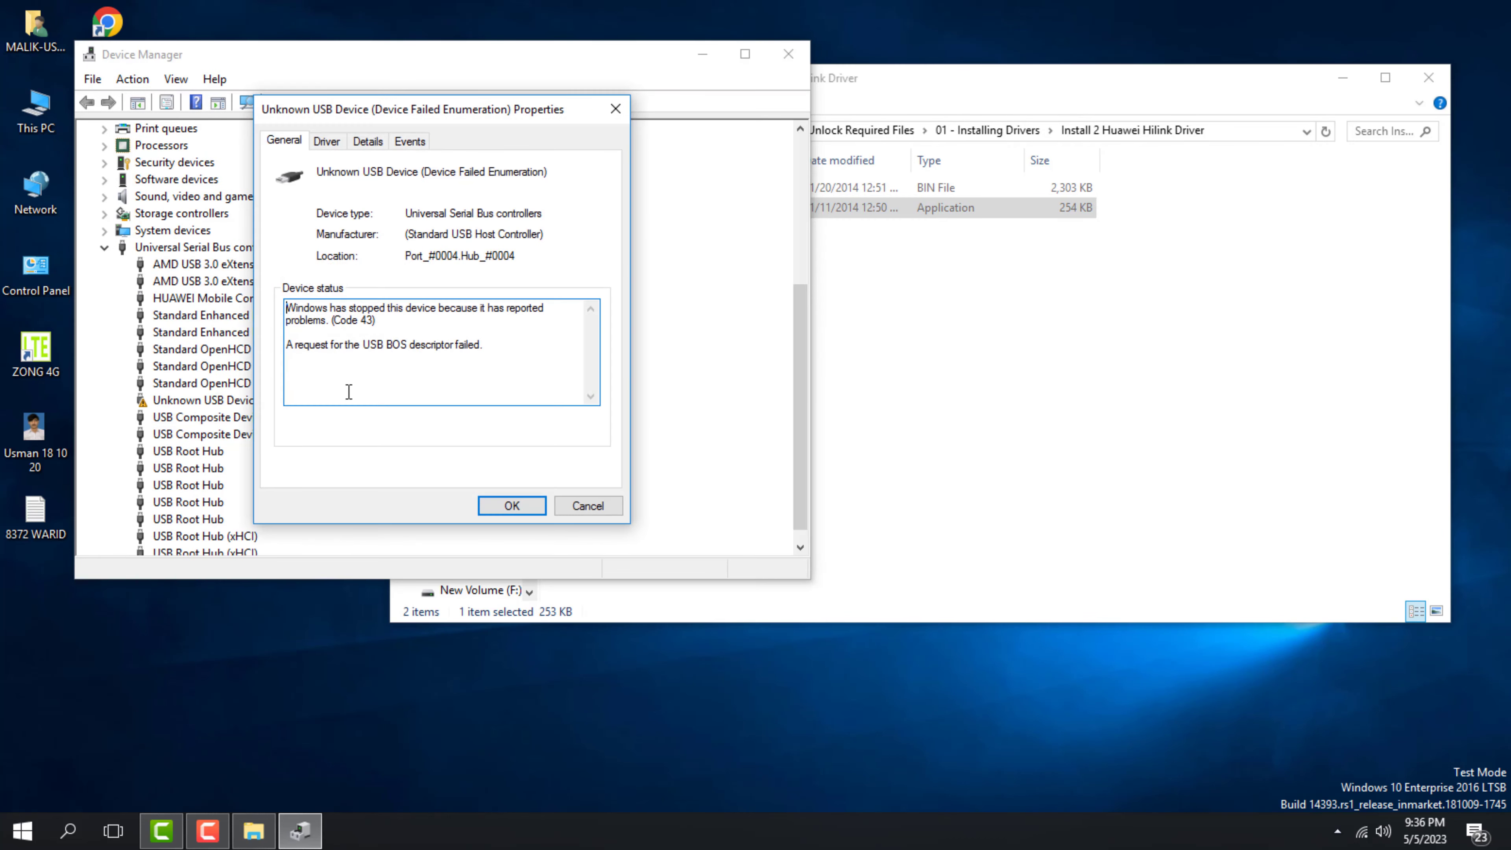
click(589, 511)
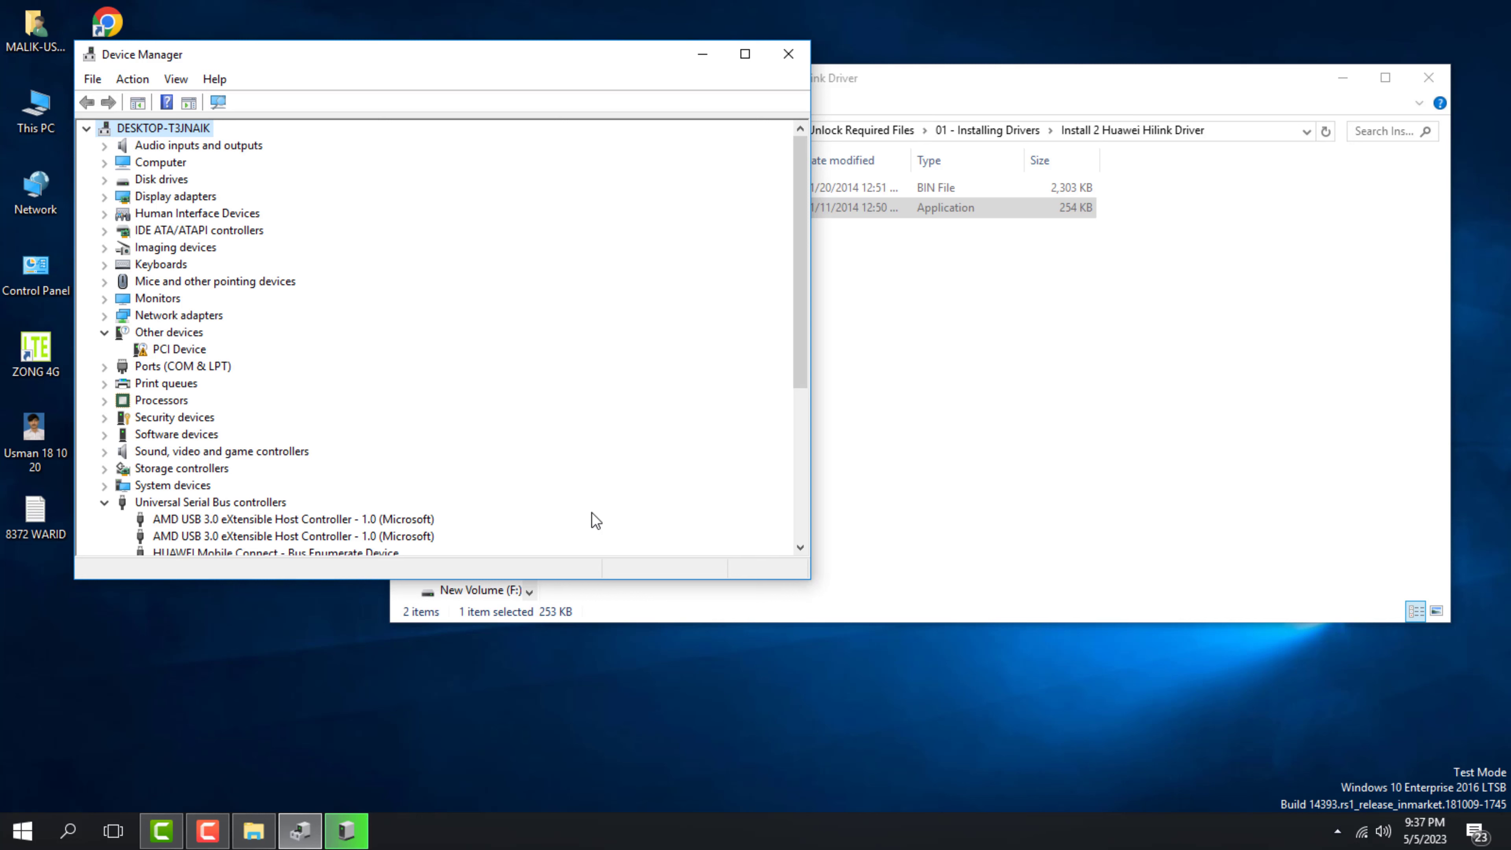
scroll(591, 513, down, 5)
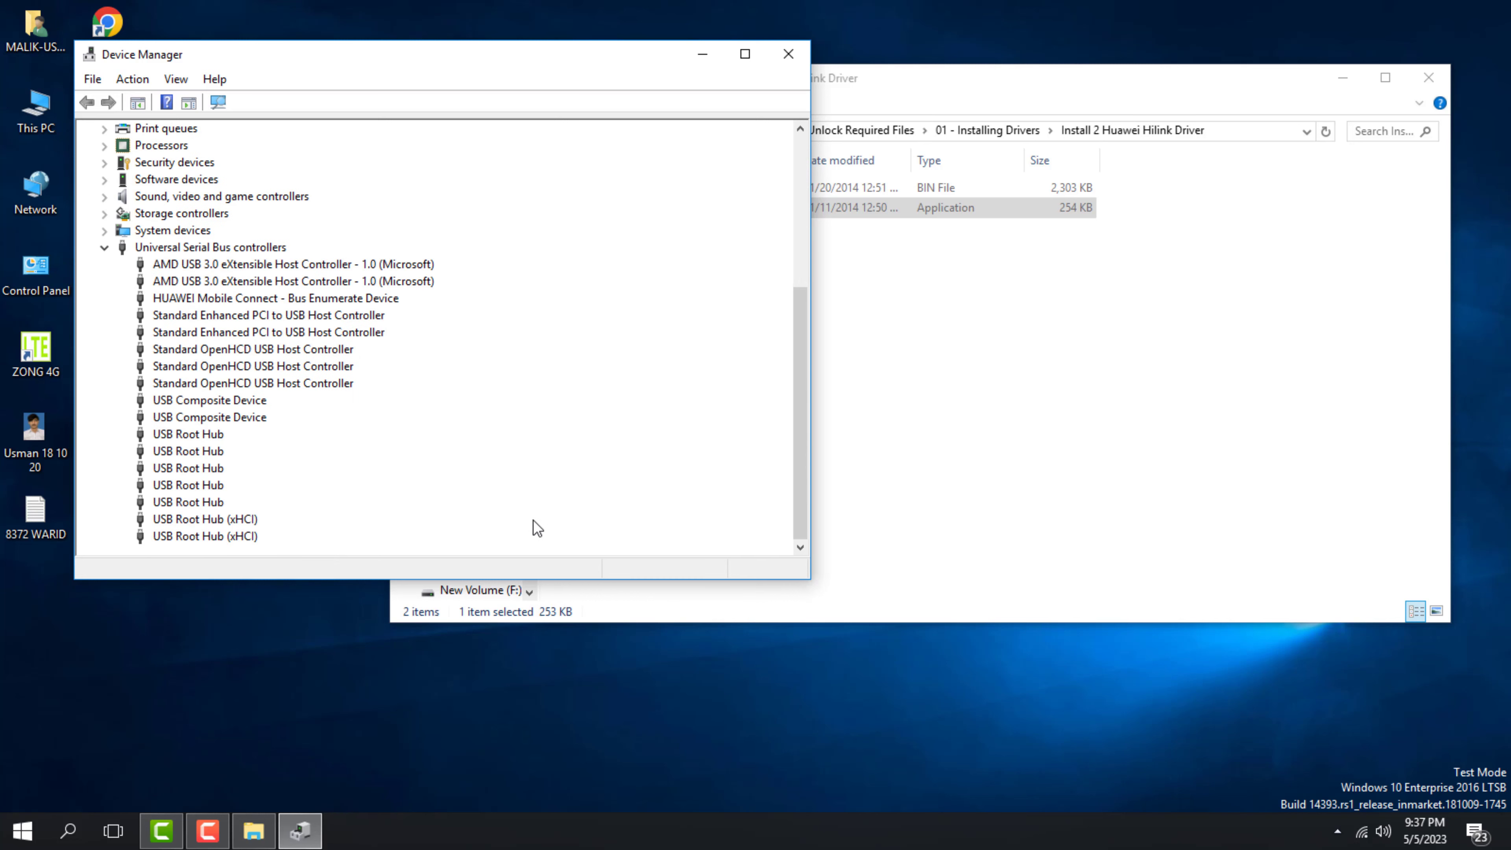
scroll(536, 527, up, 2)
scroll(537, 527, down, 2)
click(319, 645)
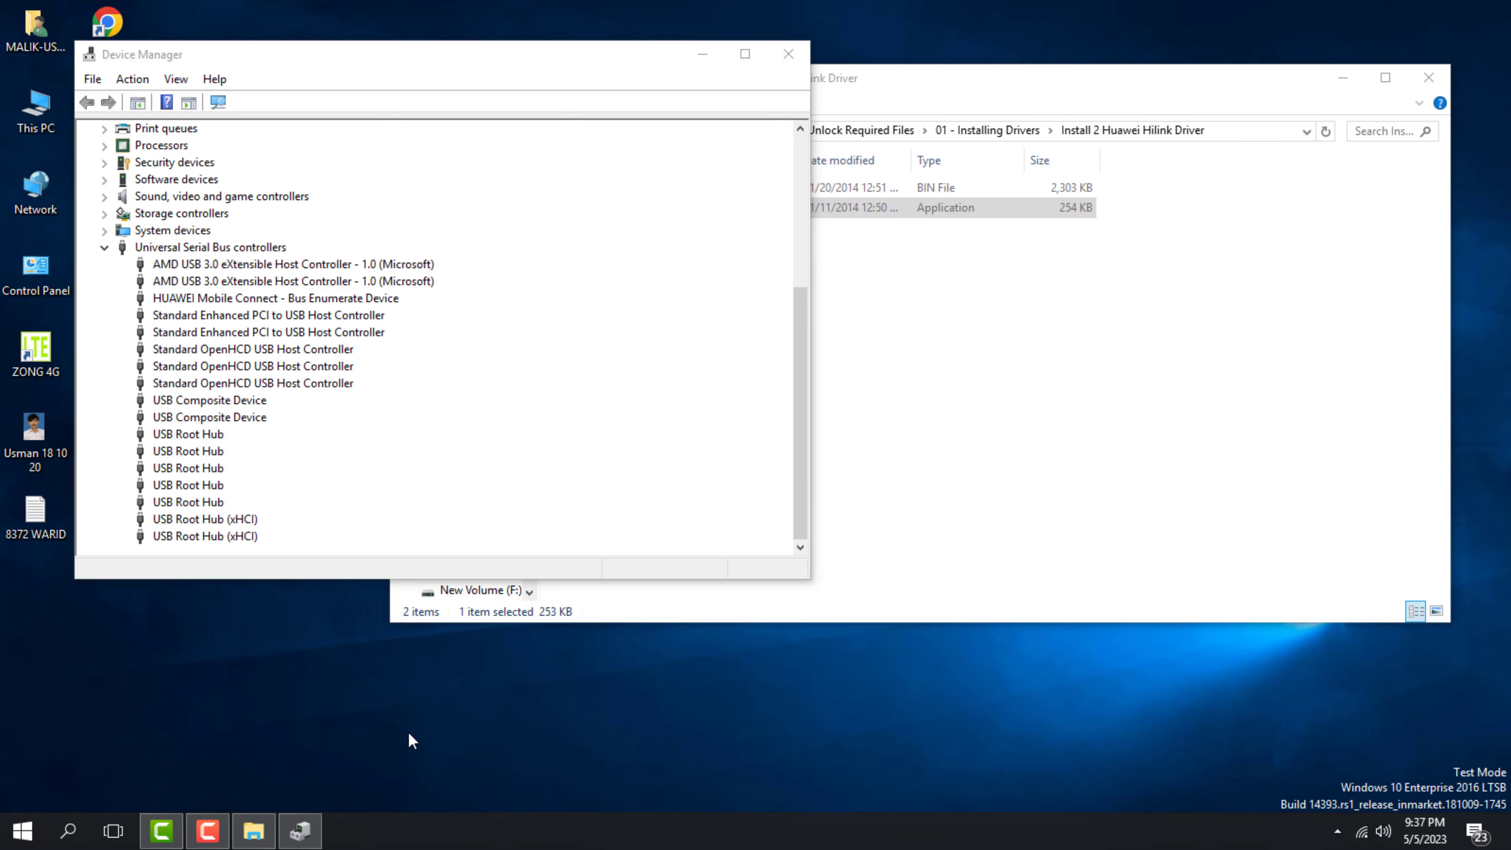
click(709, 57)
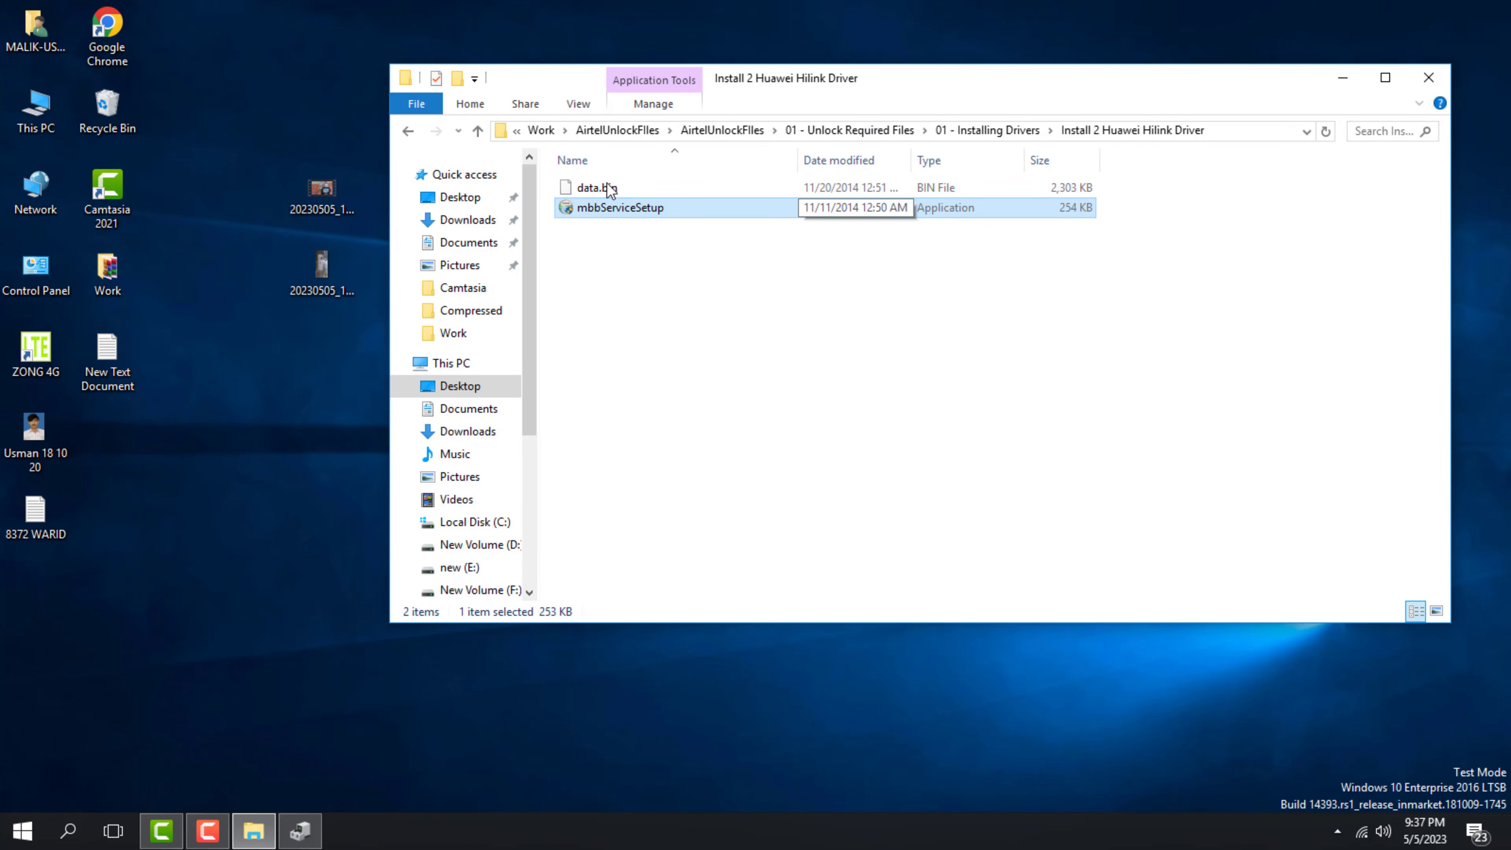
Rerun mbbServiceSetup from Install 2 Huawei Hilink Driver, accepting a different version, then return to 01 - Installing Drivers
click(896, 130)
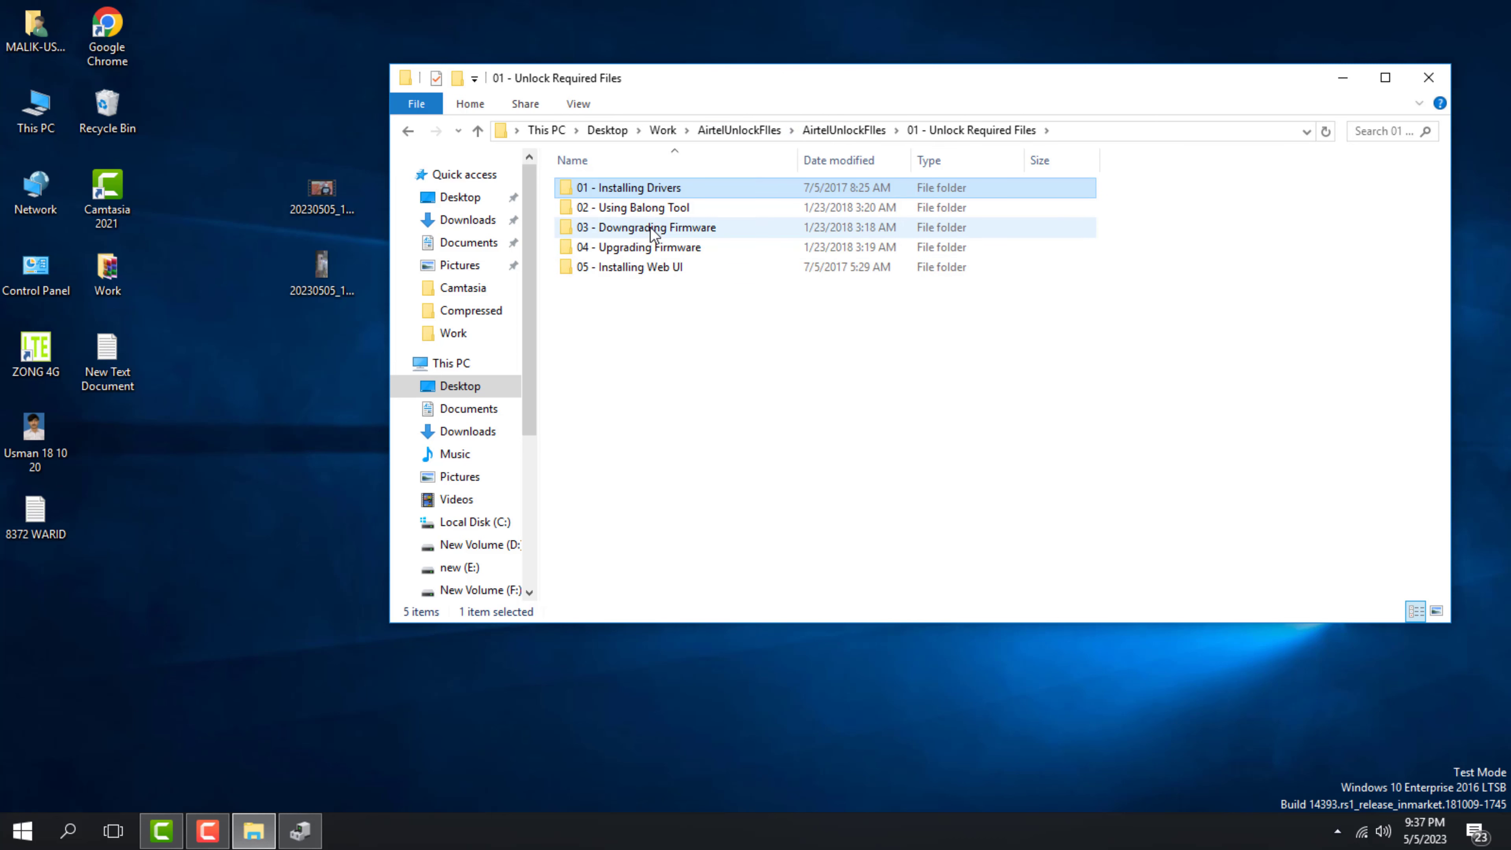
double_click(685, 192)
double_click(660, 202)
double_click(639, 209)
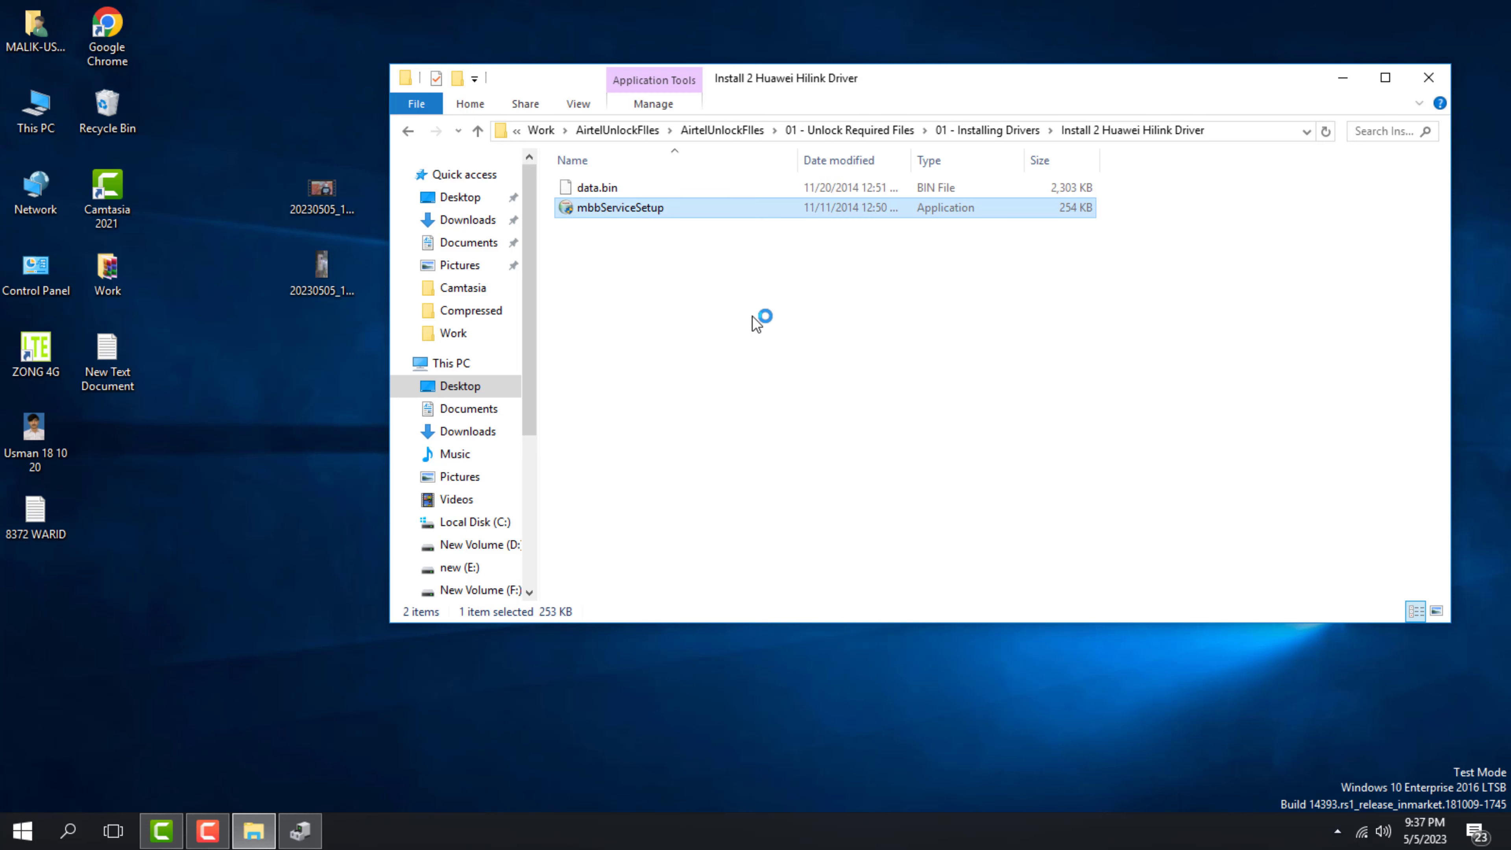
click(812, 482)
click(981, 132)
Run the Install 3 Mobile Partner Setup in English and accept the licence to start installing
double_click(666, 230)
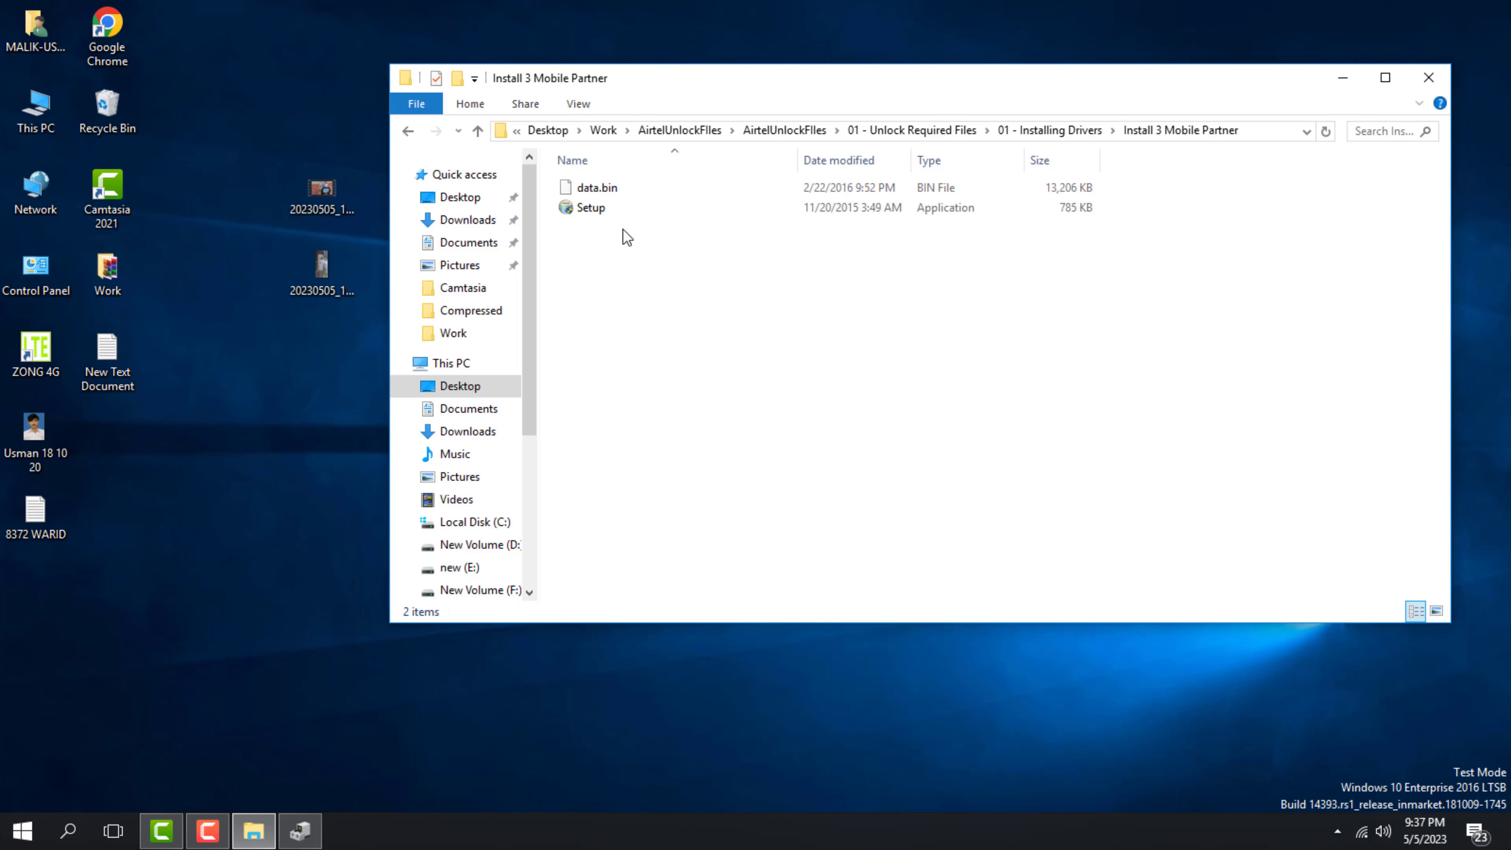
click(598, 209)
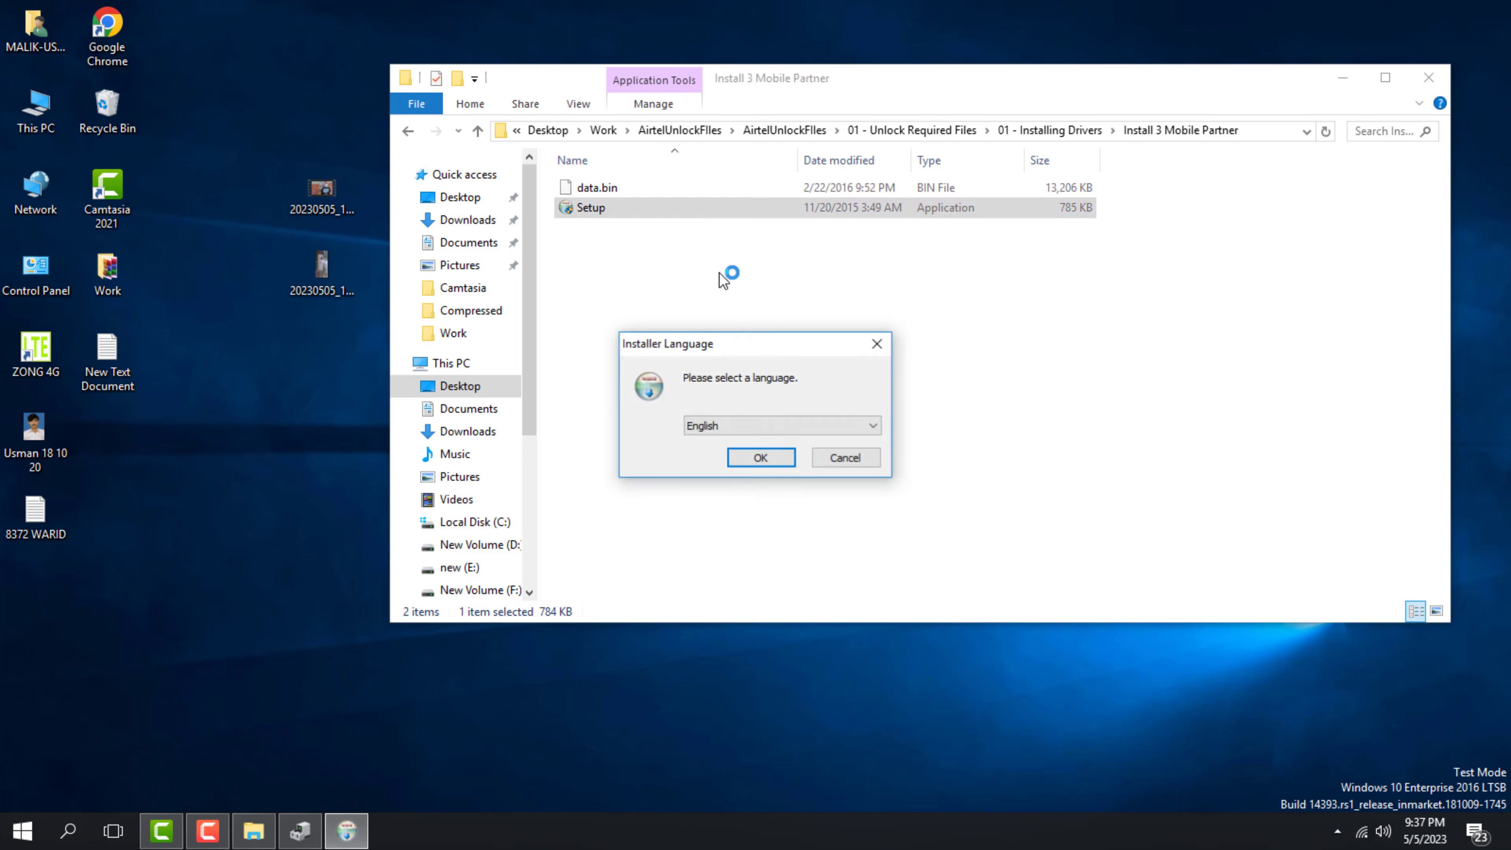
click(766, 457)
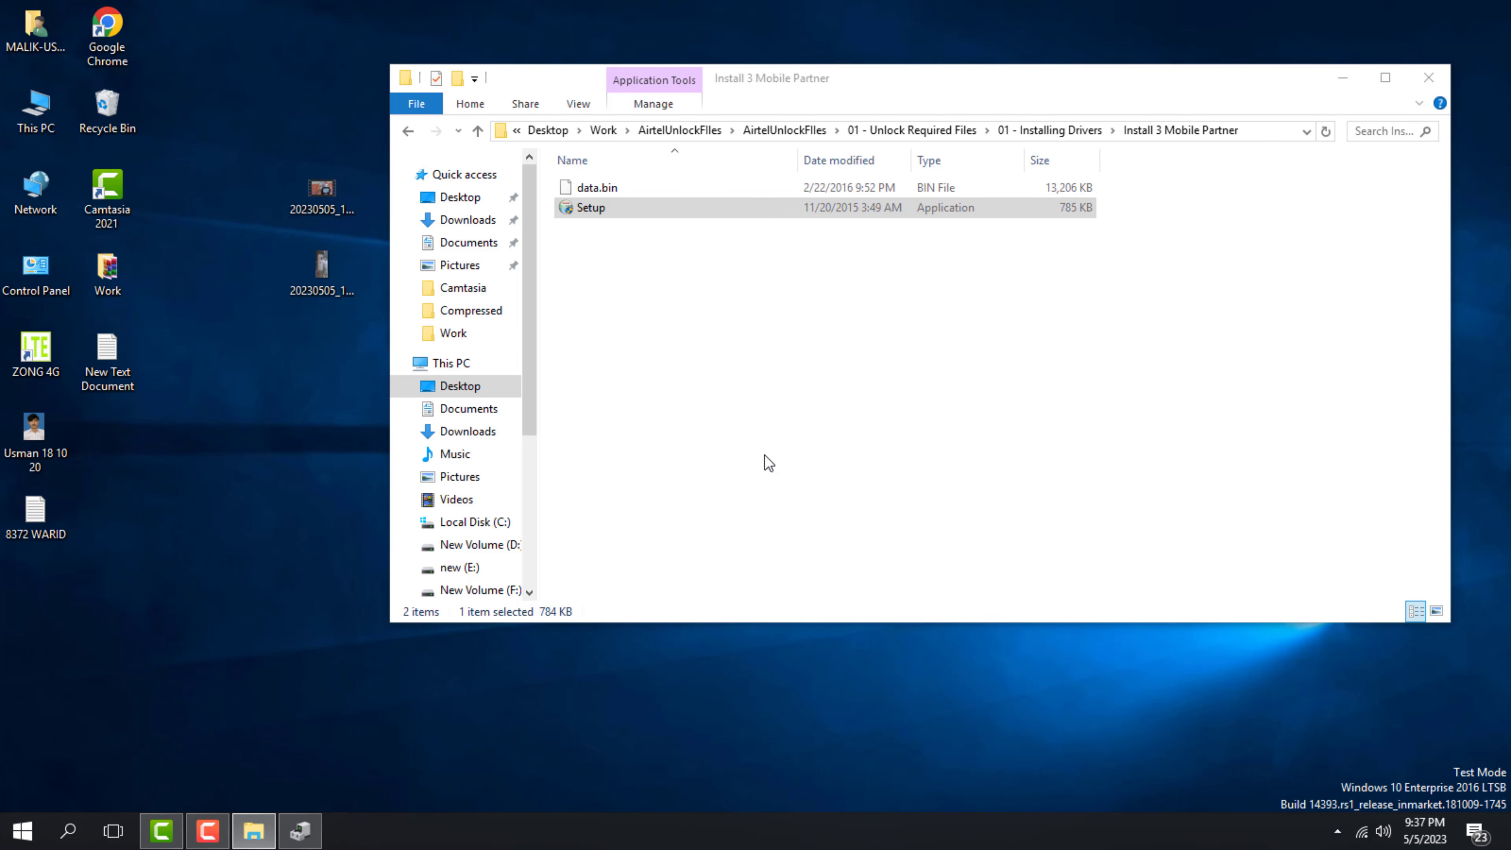
click(861, 566)
click(865, 567)
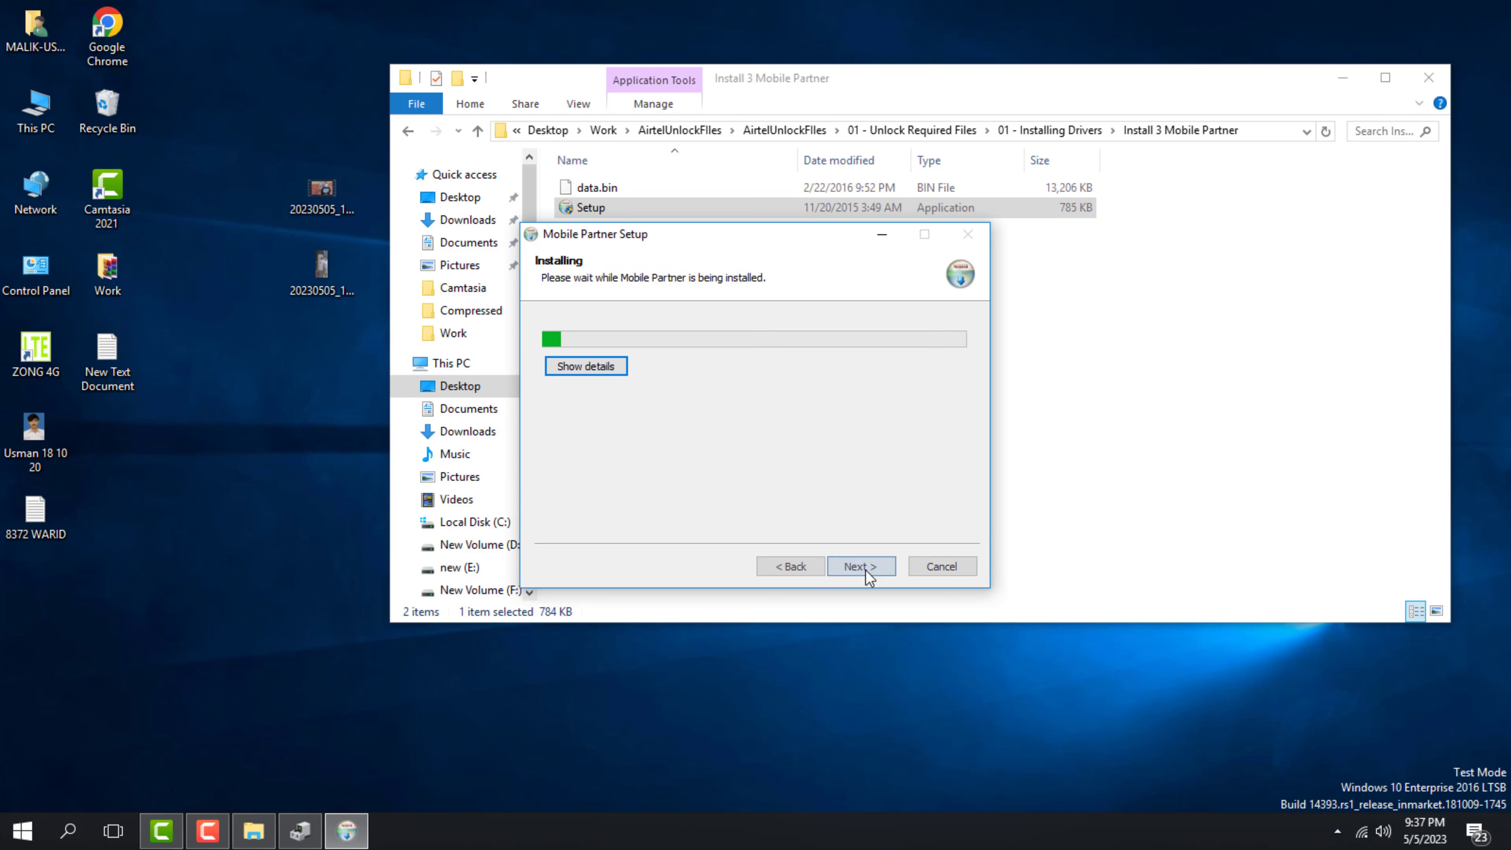
Minimize the installer and File Explorer and restore Device Manager
click(882, 234)
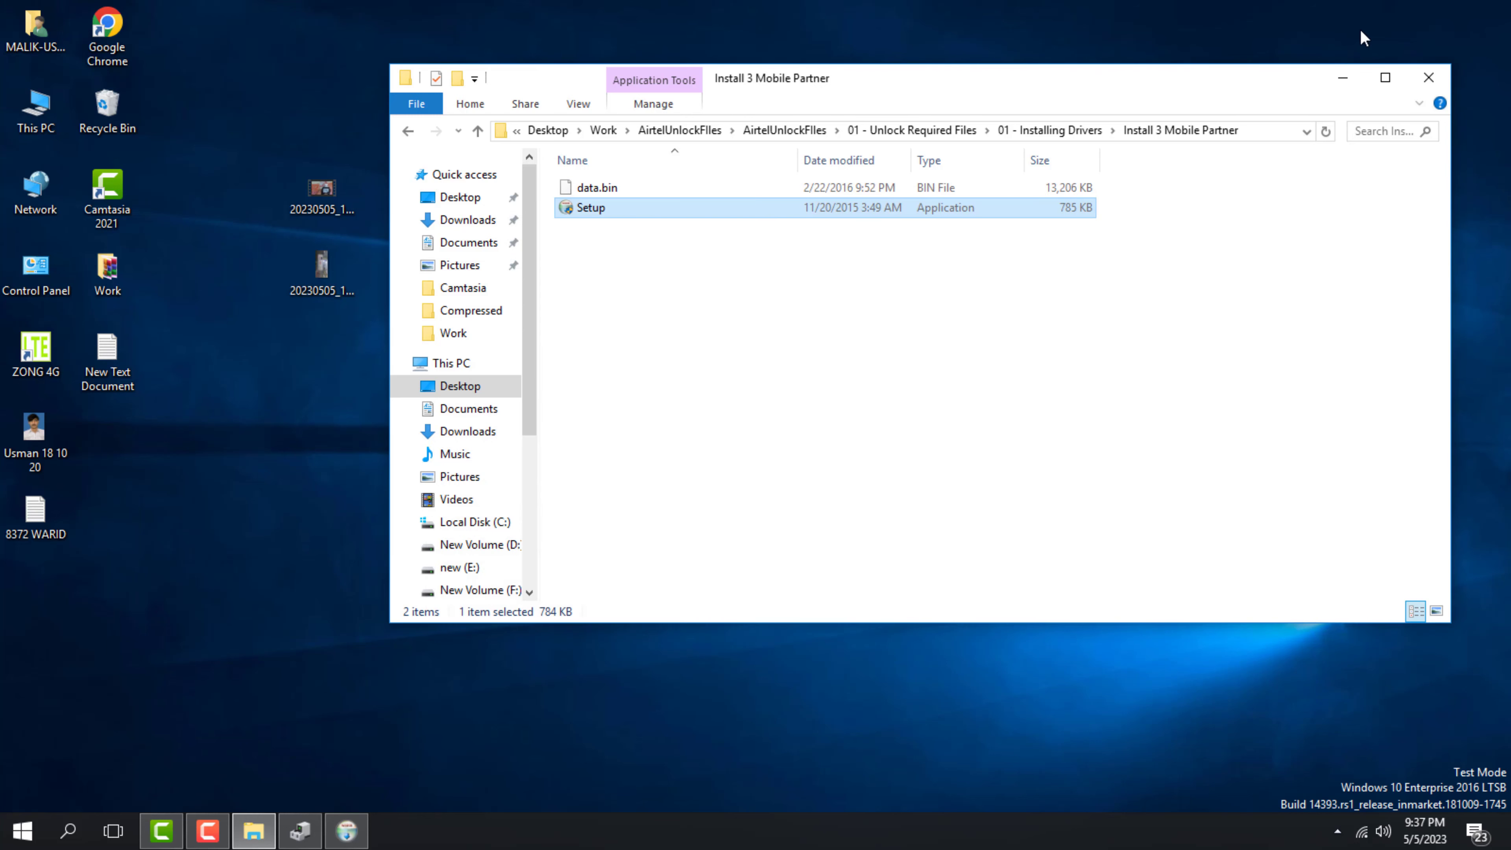
click(1343, 78)
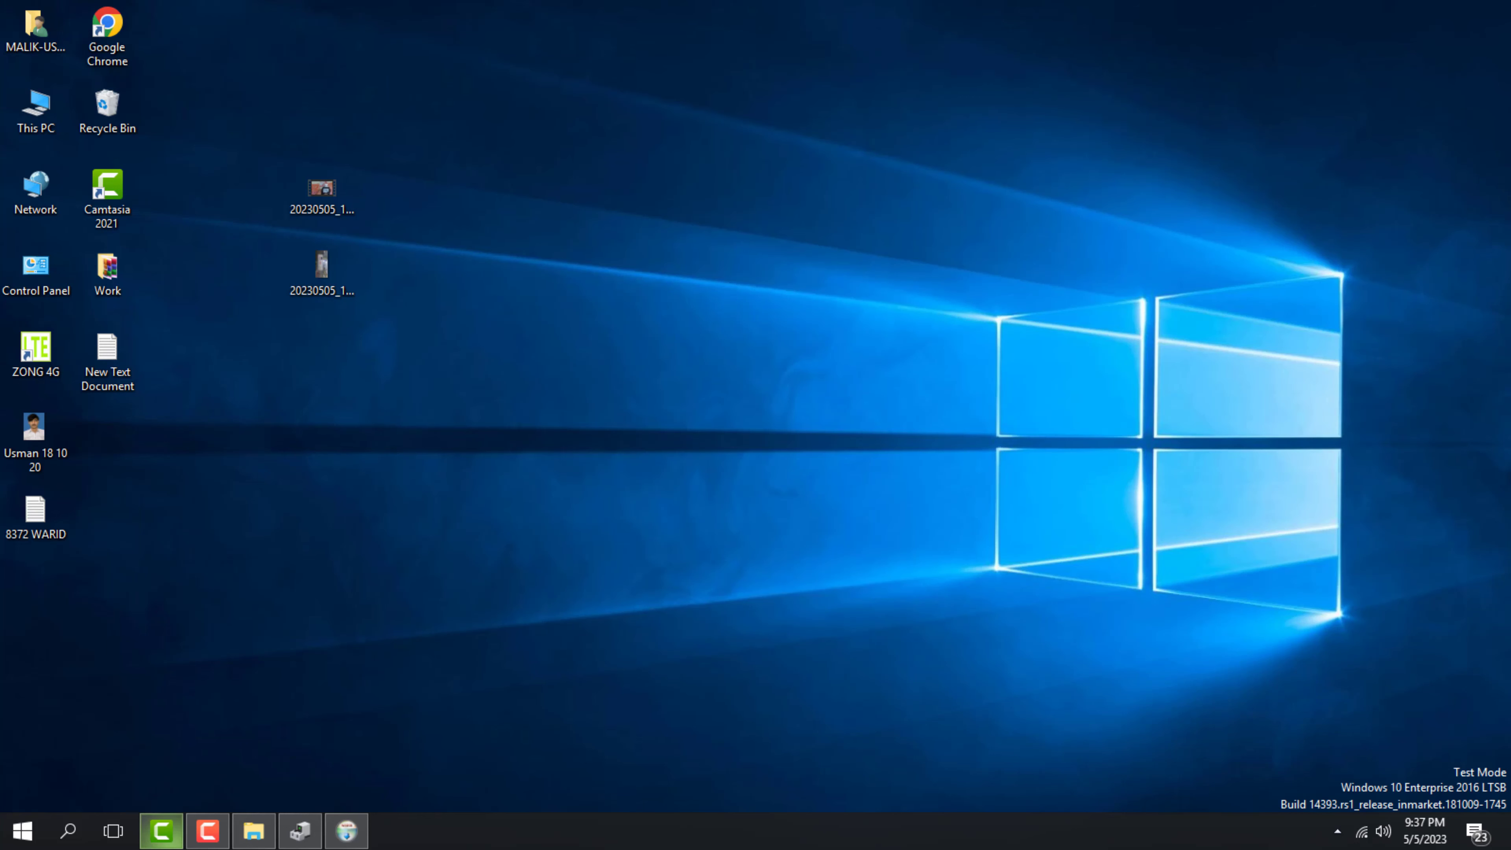
click(319, 828)
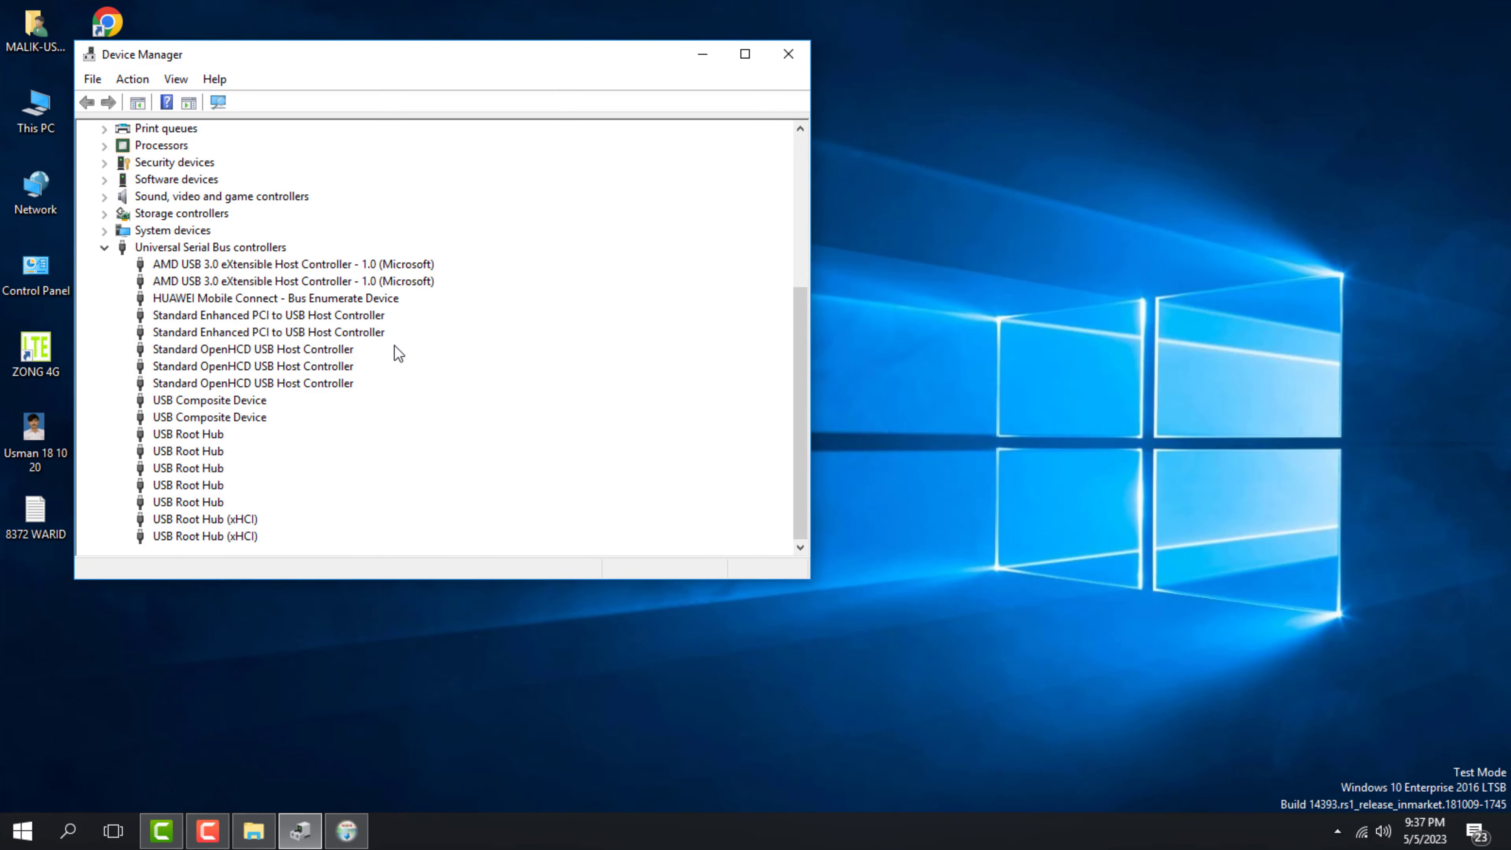
Show install details, watch Device Manager until Mobile Partner finishes, click Finish, and minimize Device Manager
click(349, 843)
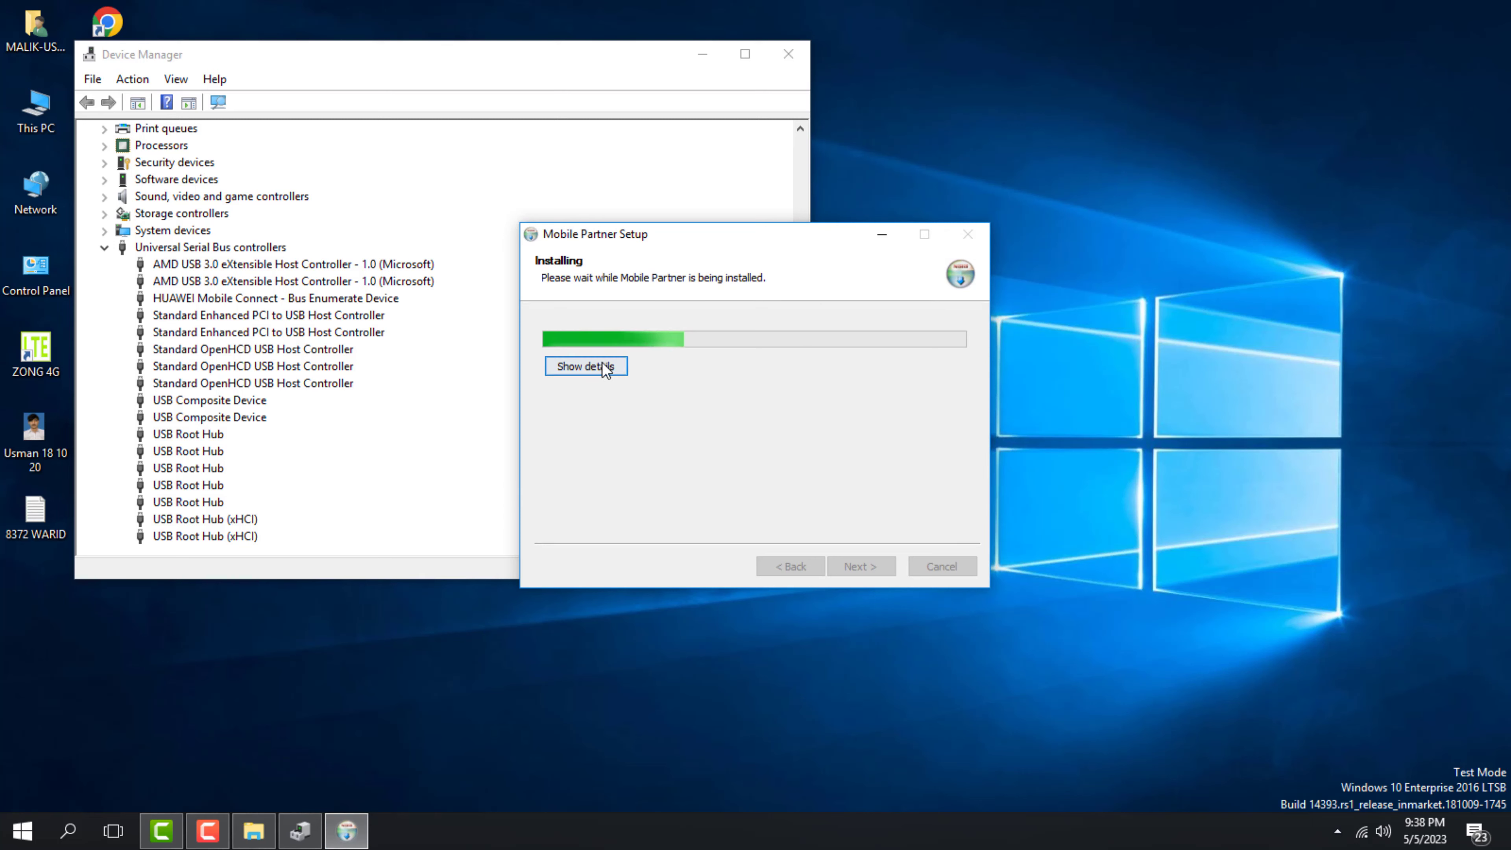
click(598, 367)
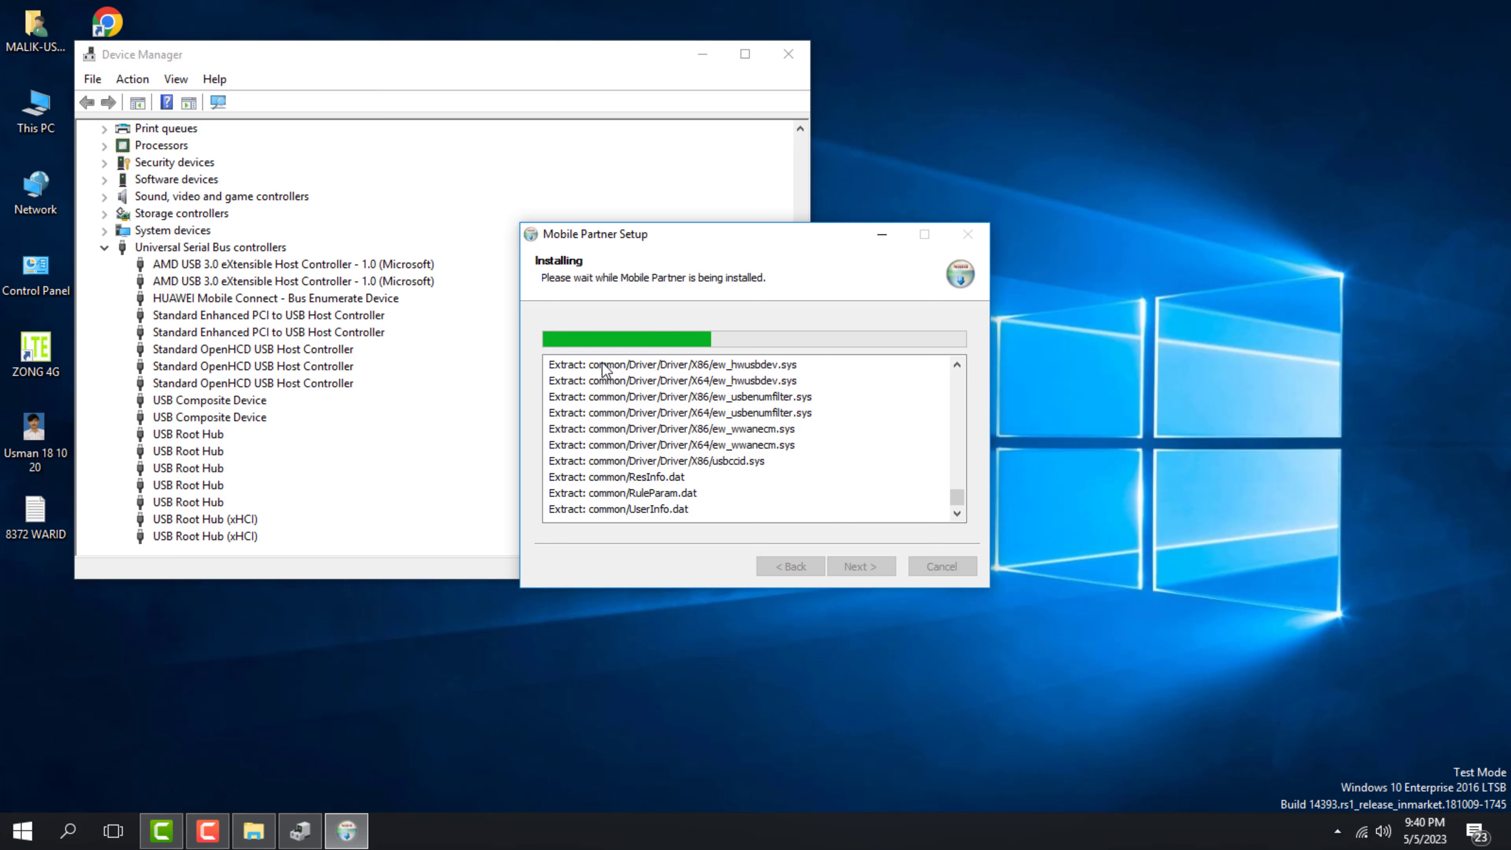
click(219, 103)
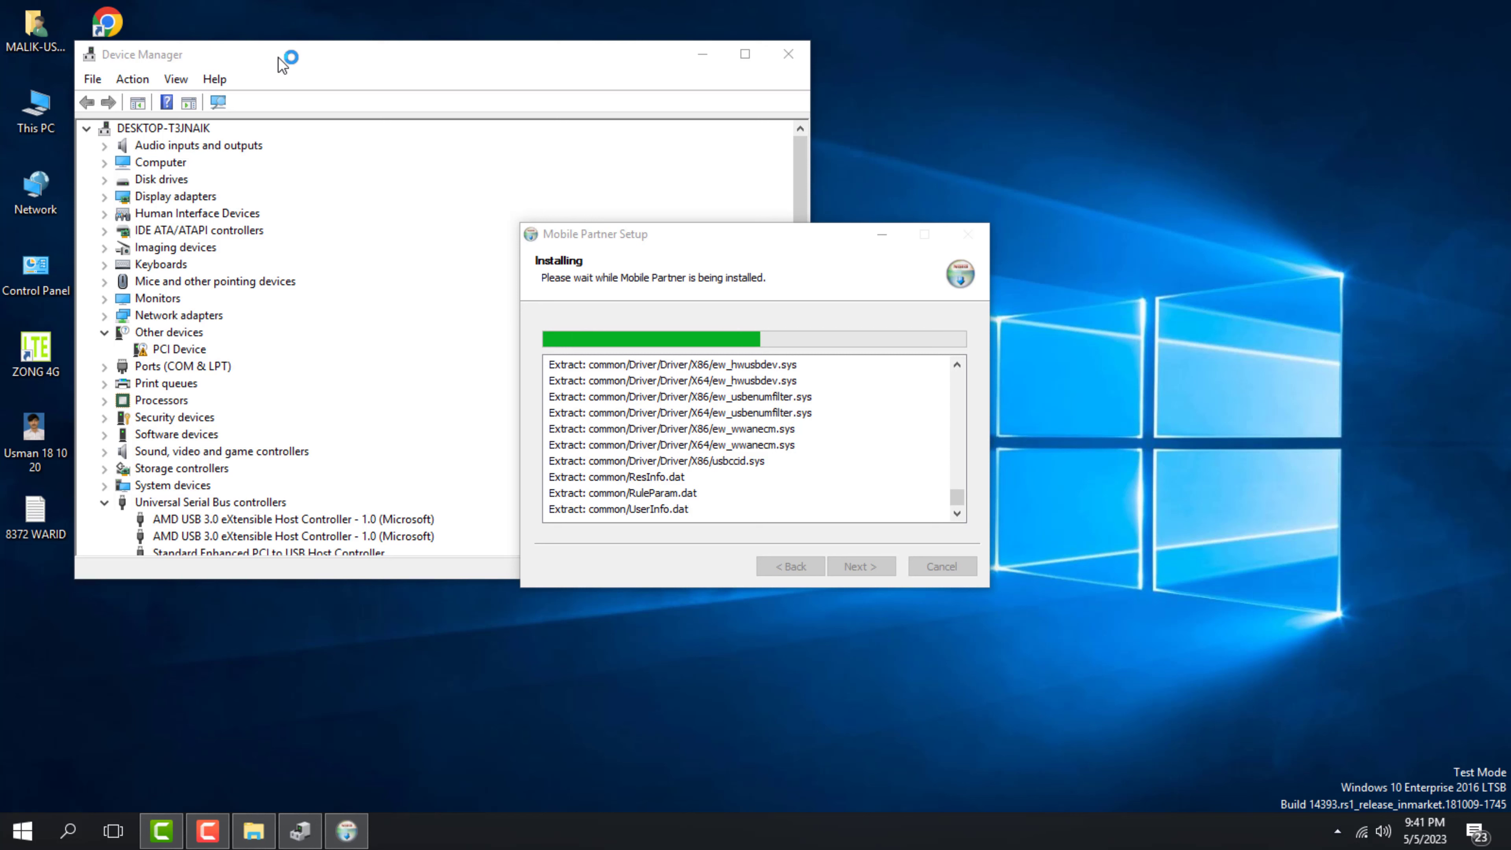
scroll(273, 363, down, 5)
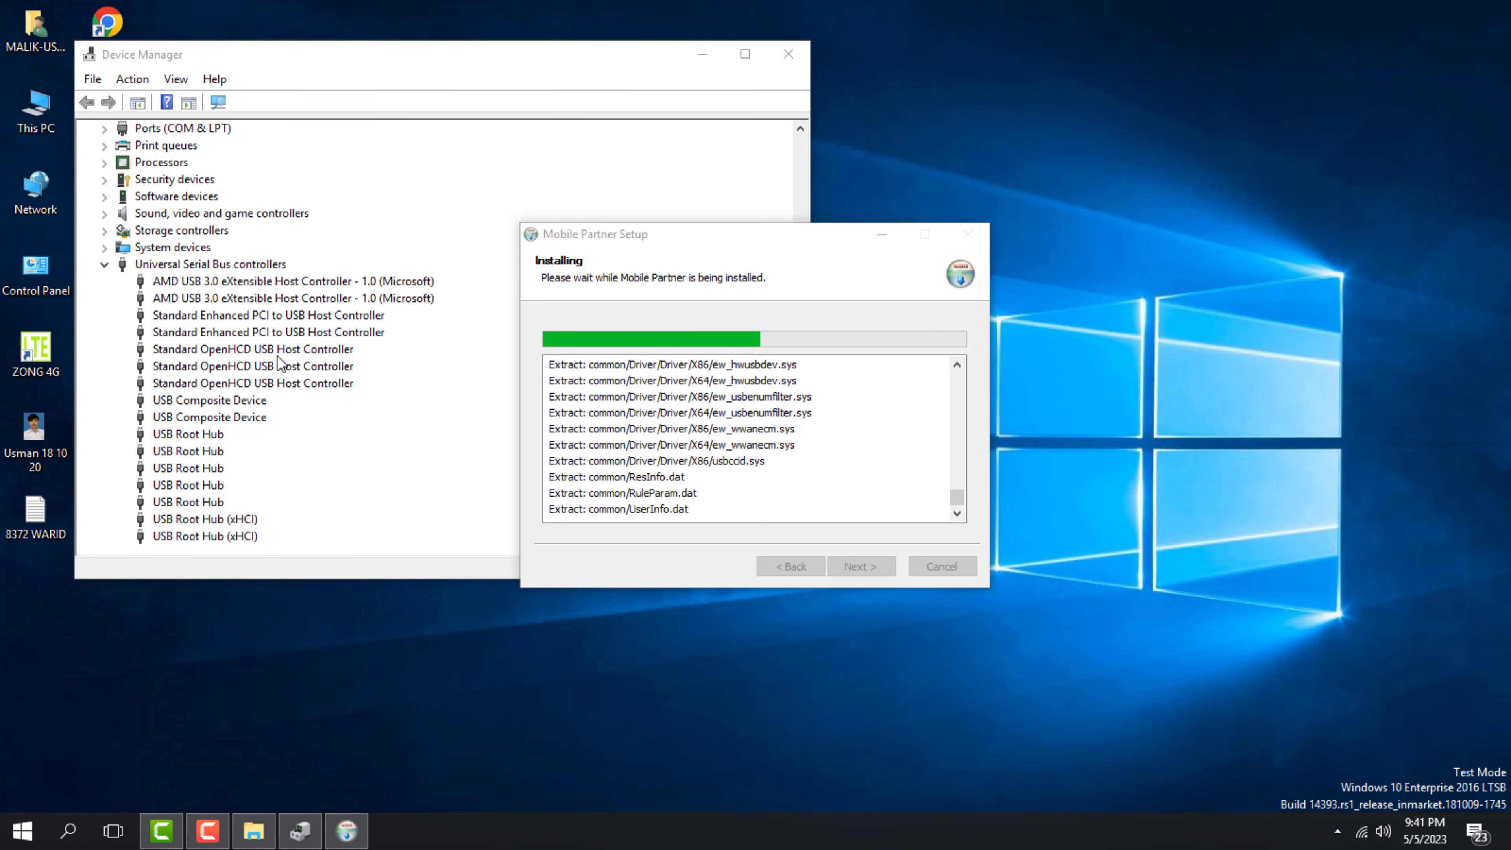
scroll(274, 357, up, 5)
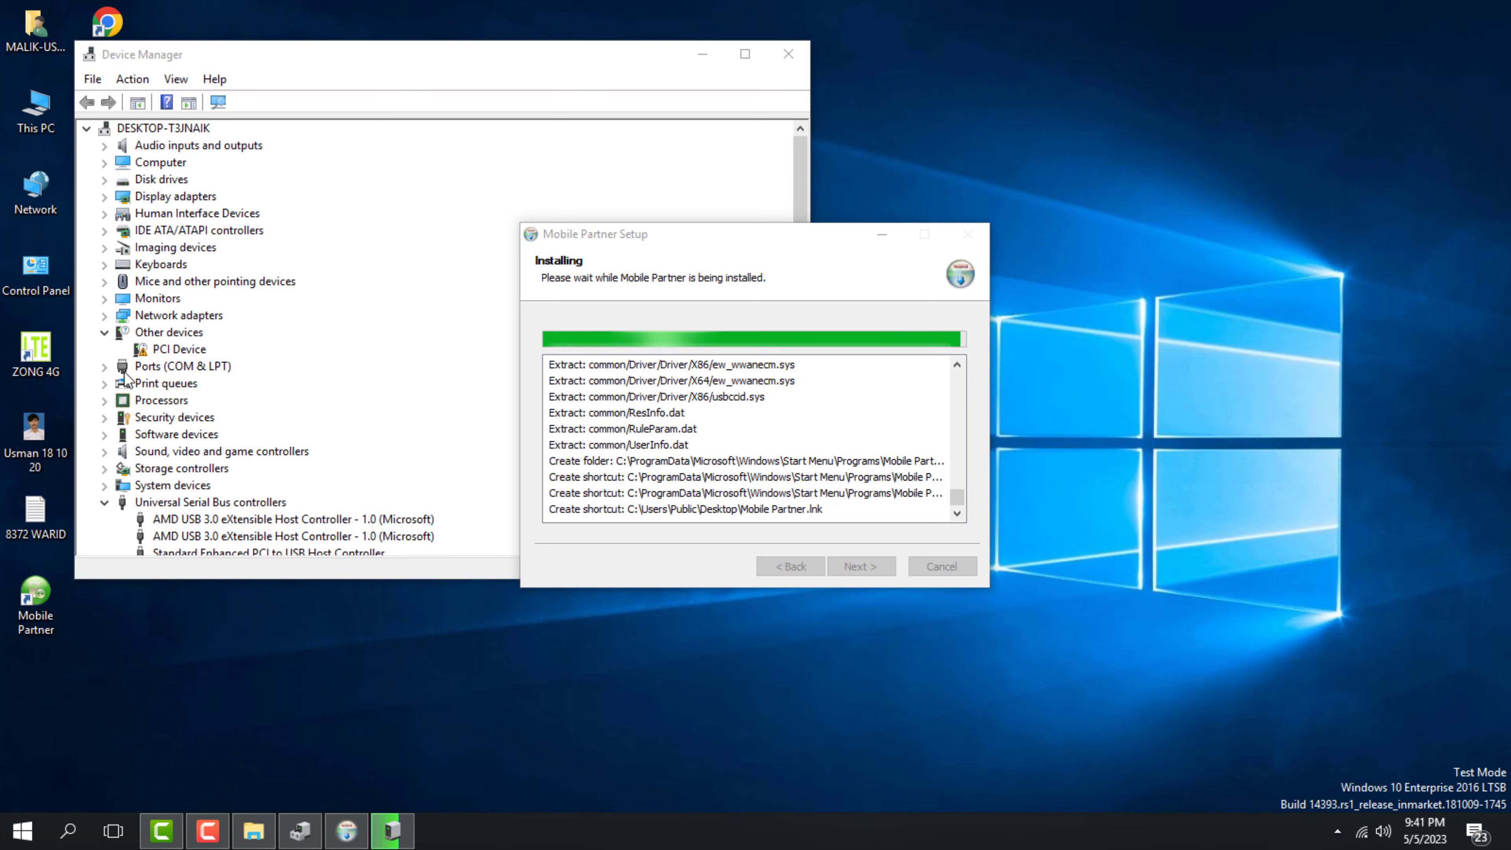
click(100, 370)
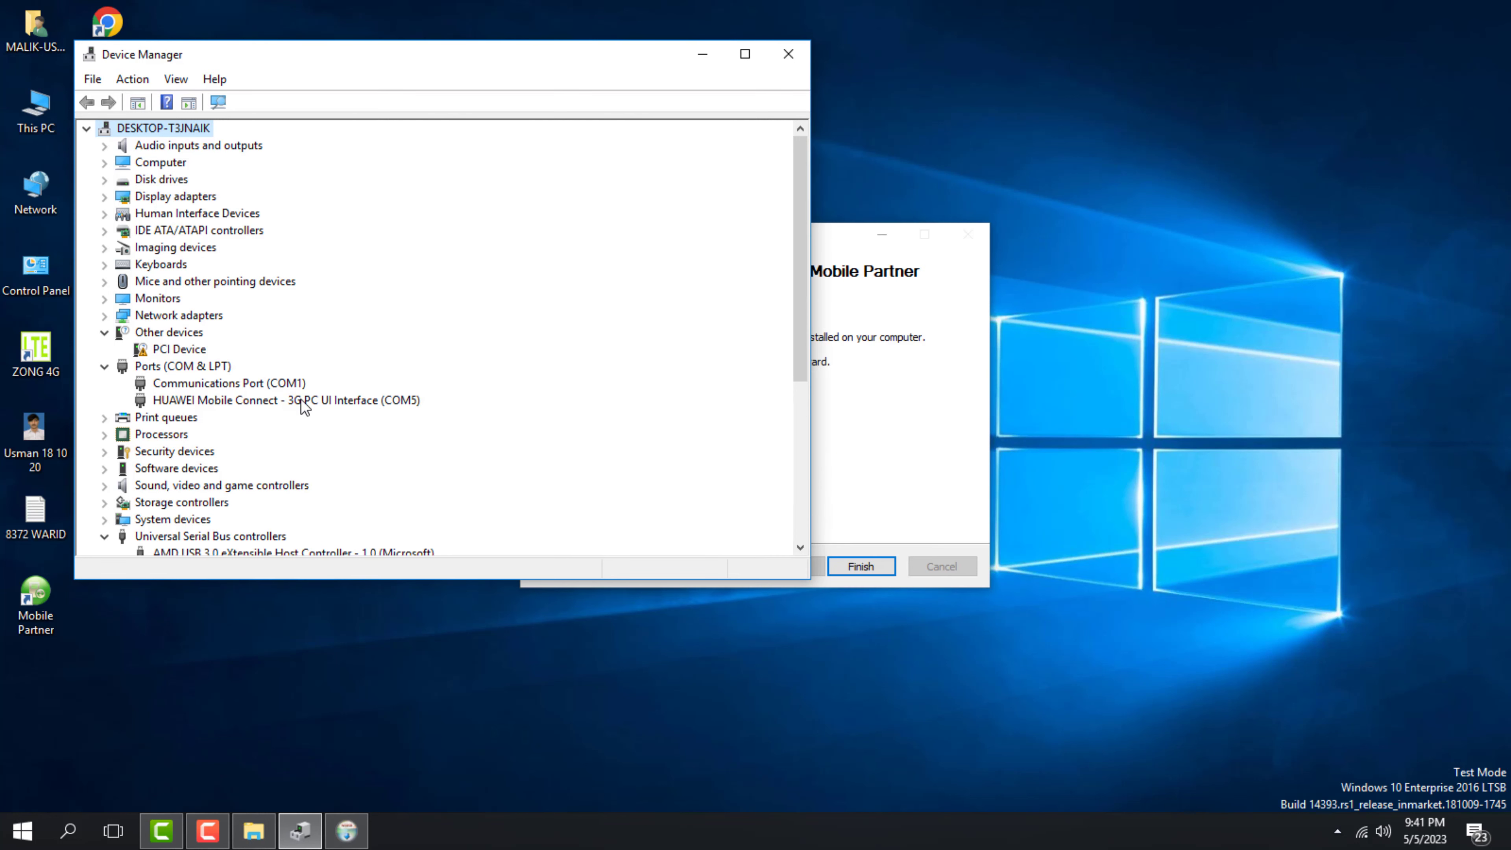
click(923, 415)
click(868, 563)
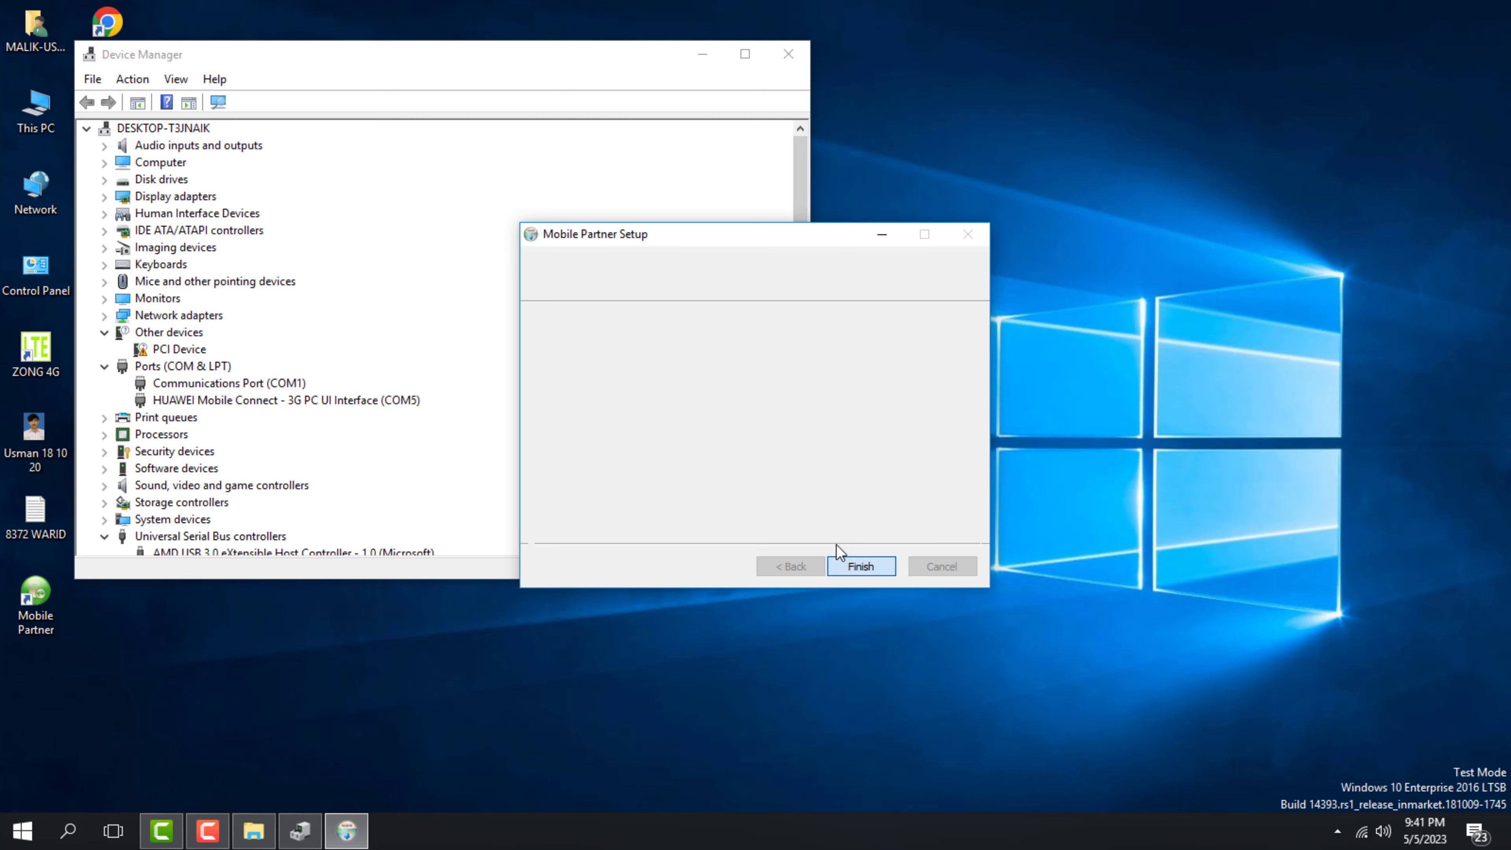
click(702, 55)
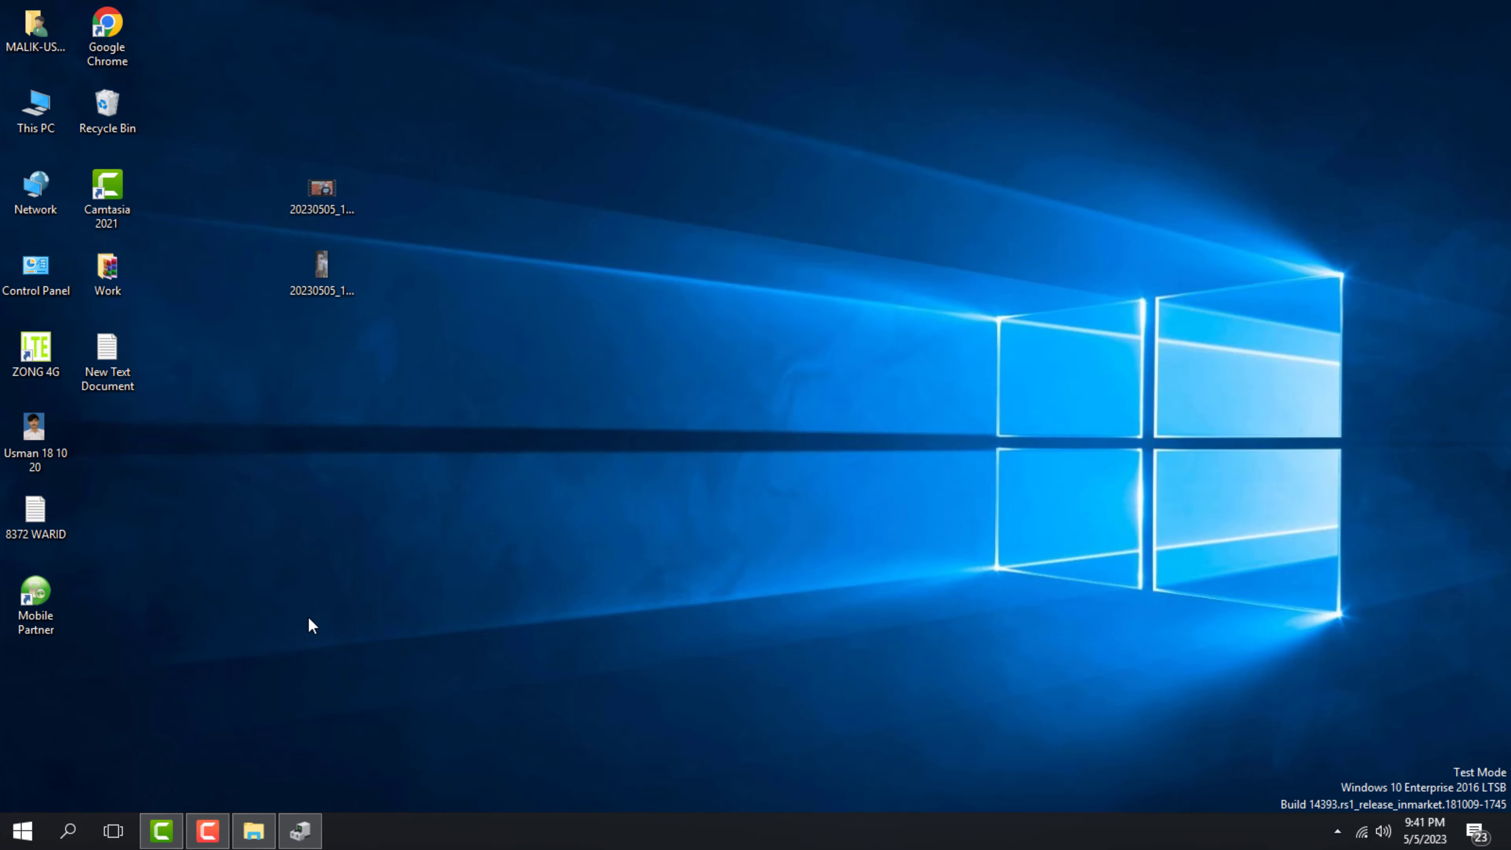
Browse Work > New folder (2) > Zong & Telenor recovery > ZONG E8372h-153 Recovery and open the Password file
click(255, 833)
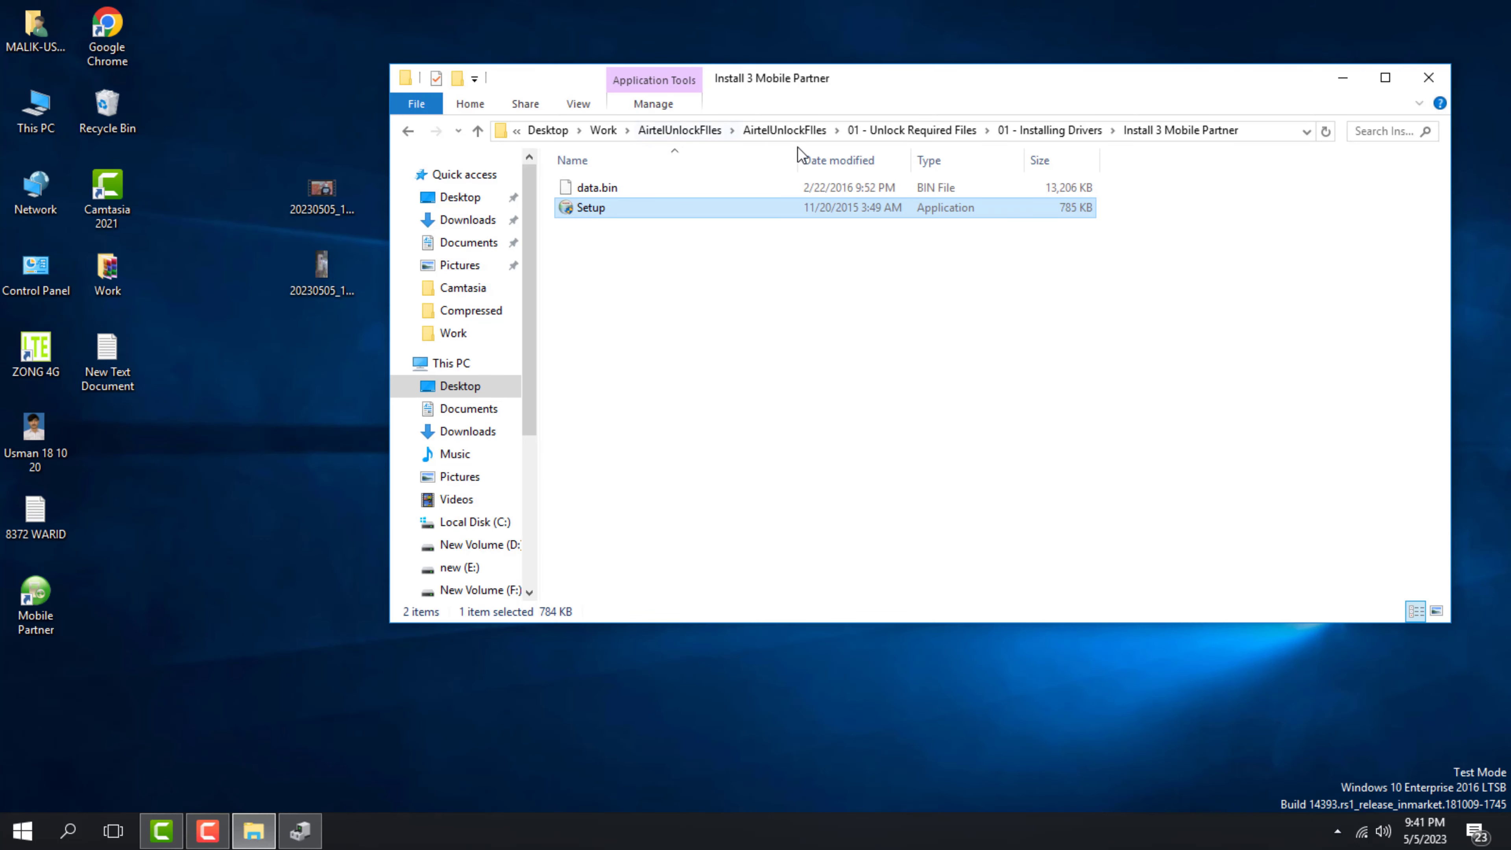
click(595, 131)
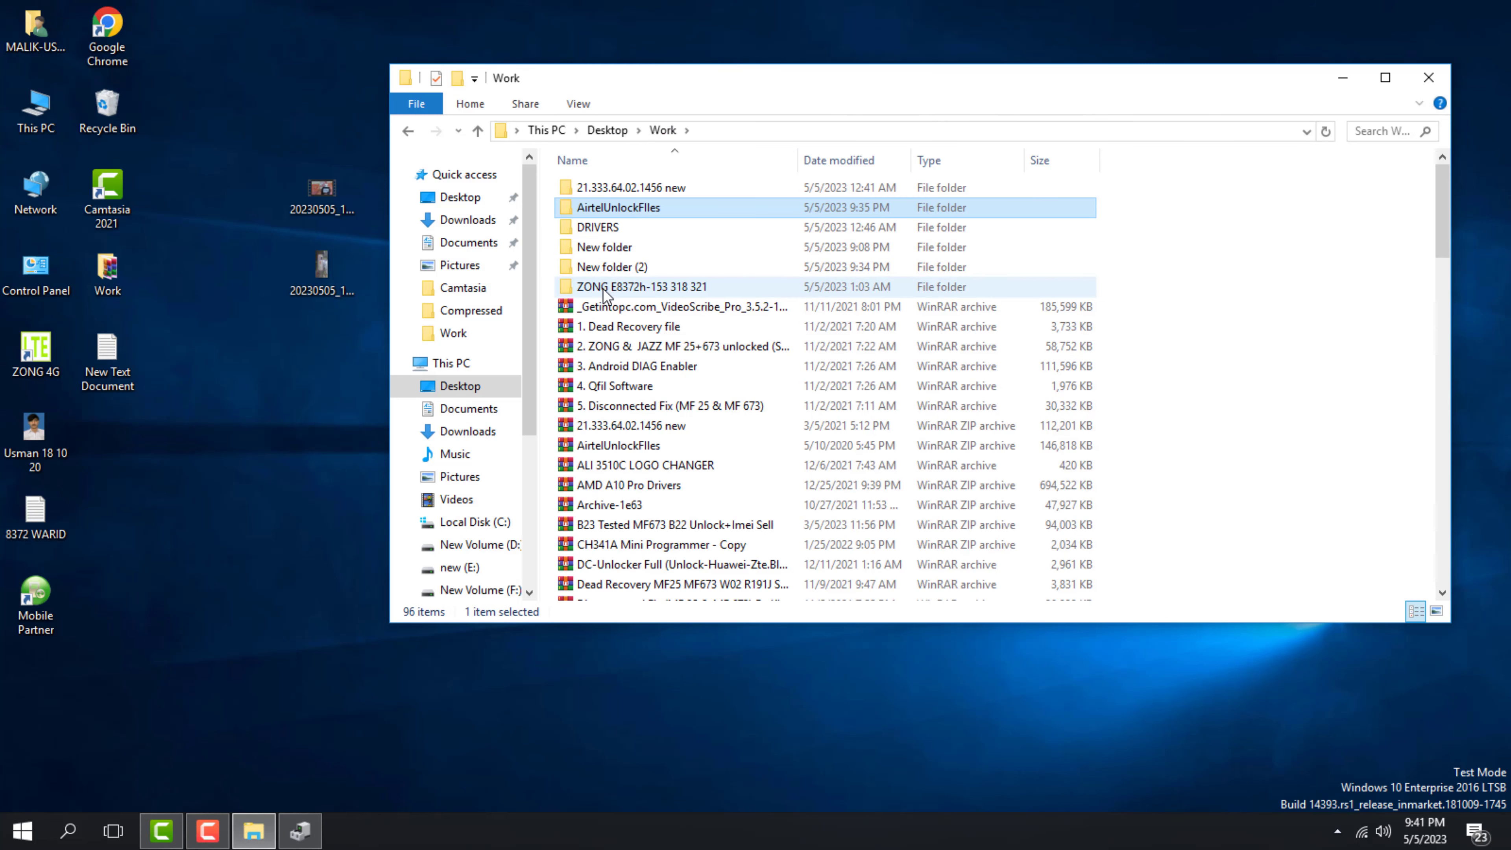
double_click(595, 270)
double_click(624, 187)
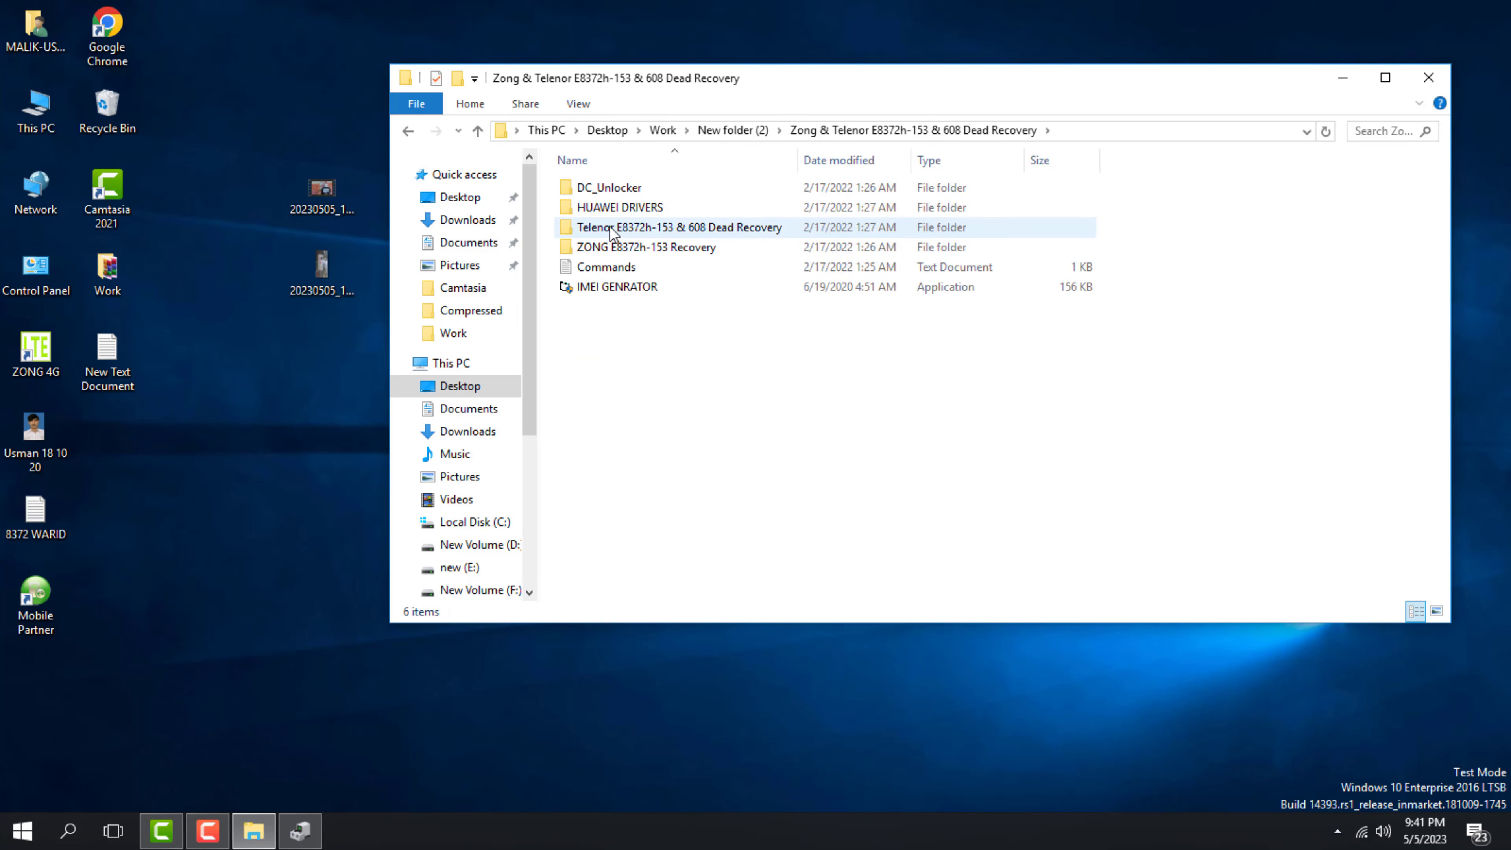
double_click(608, 228)
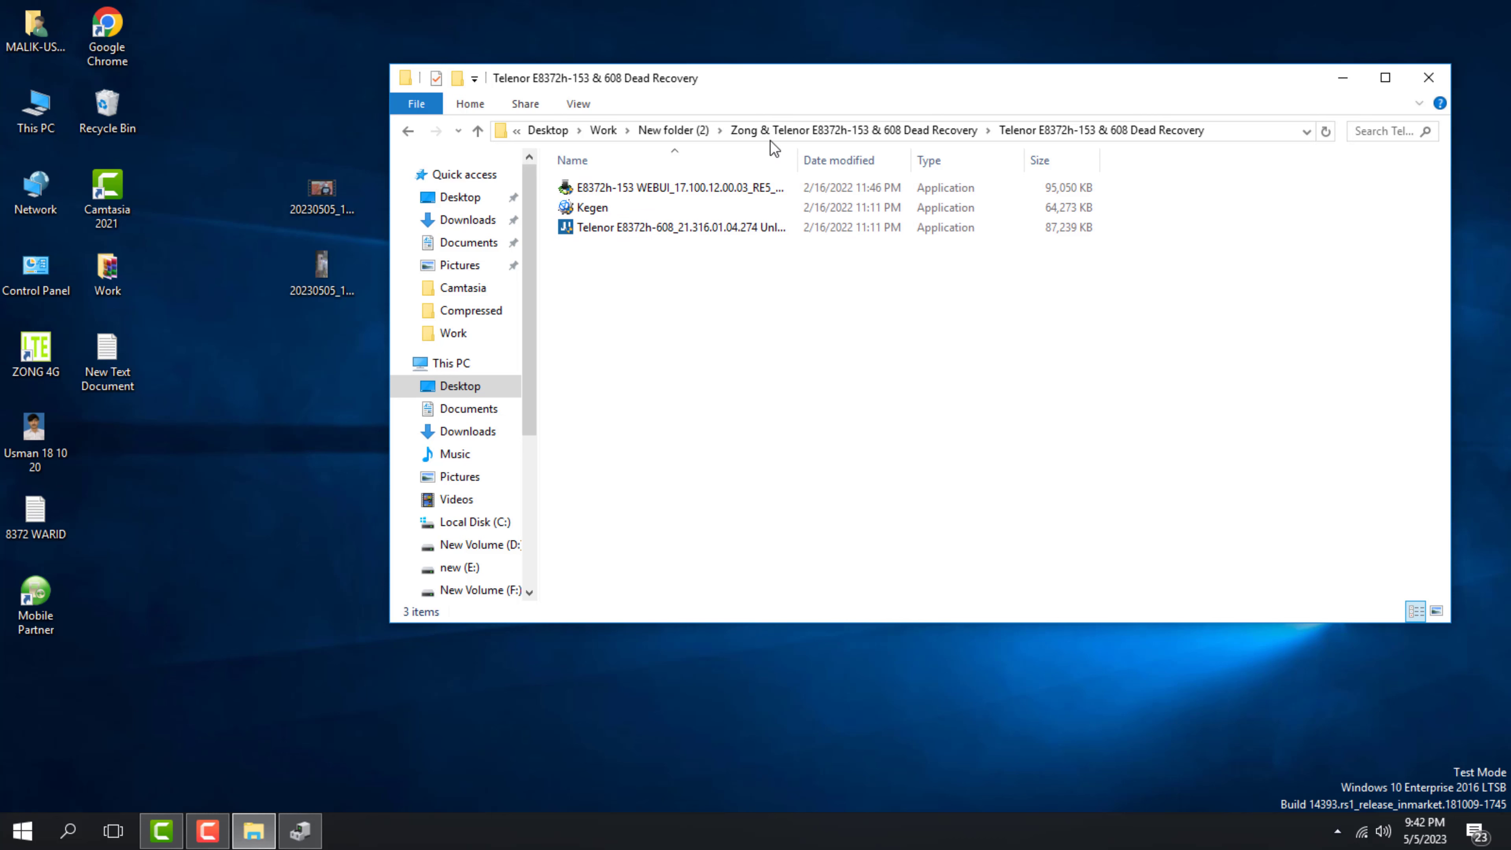
click(798, 136)
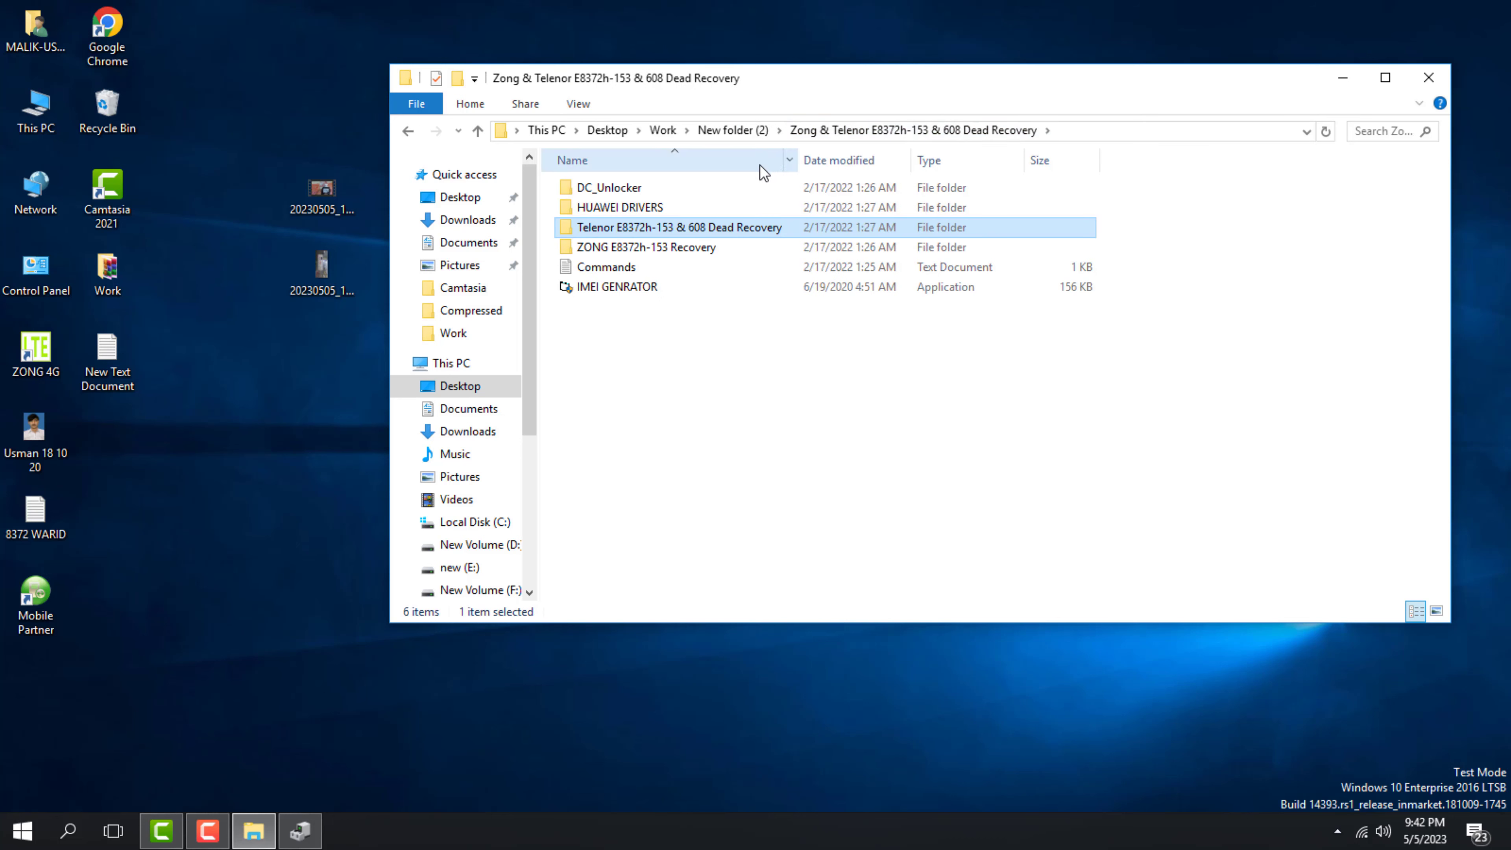
click(659, 250)
double_click(660, 248)
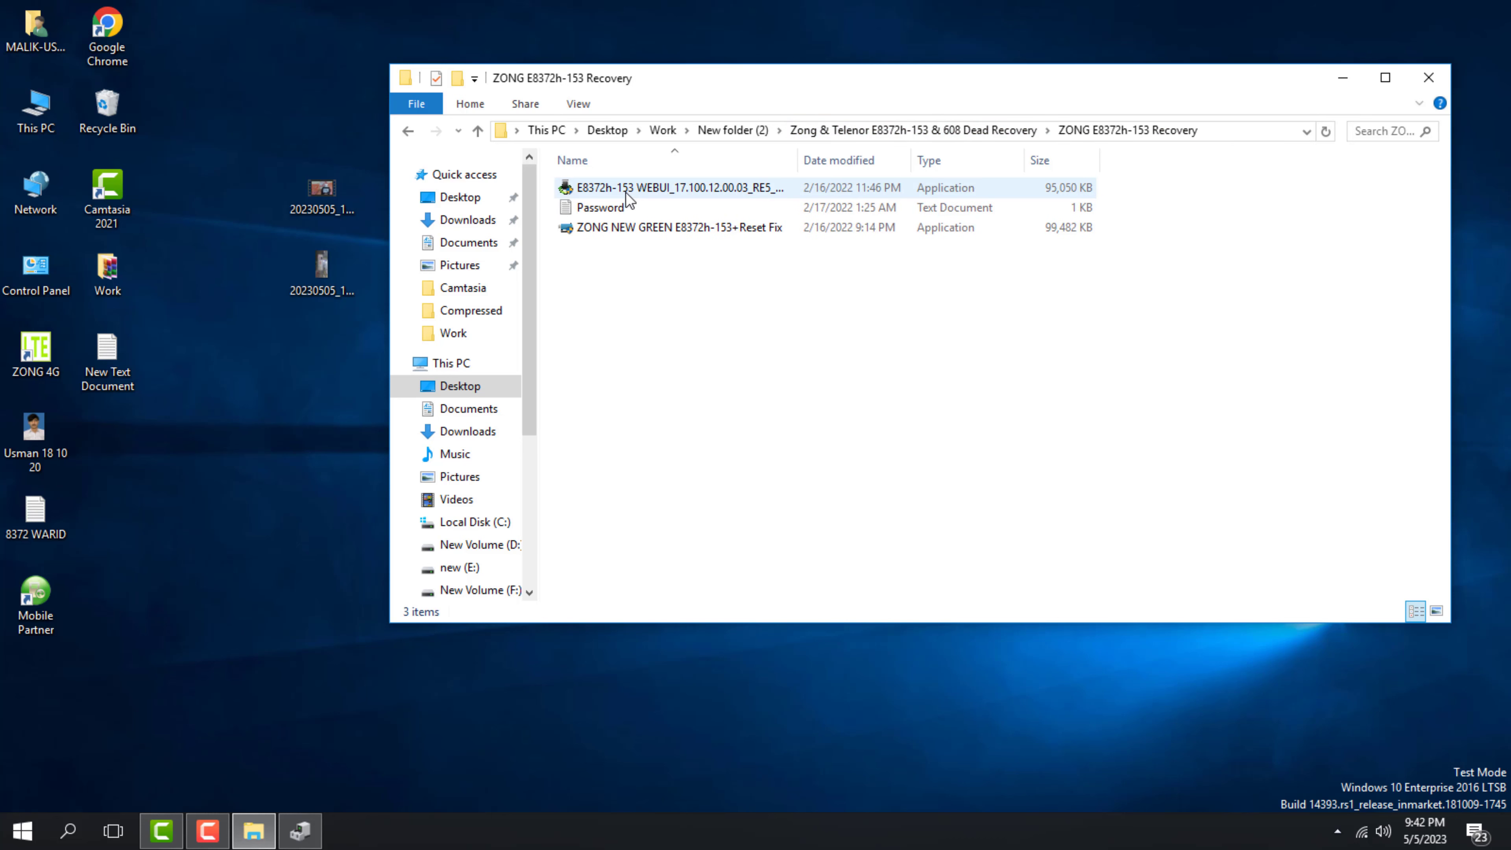
double_click(625, 210)
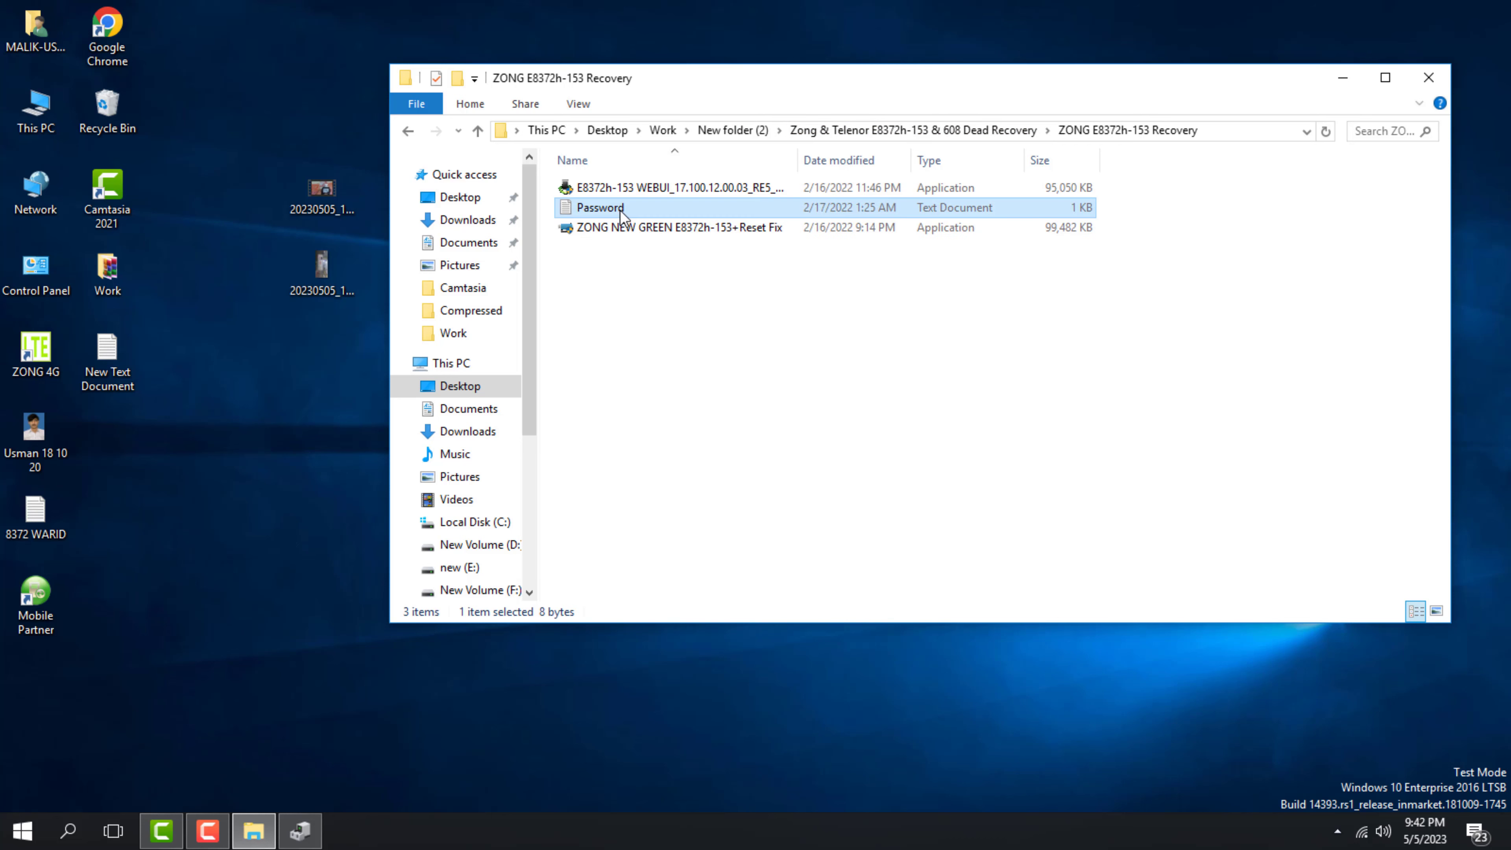
Copy the whole stored password from the Notepad note
key(ctrl+a)
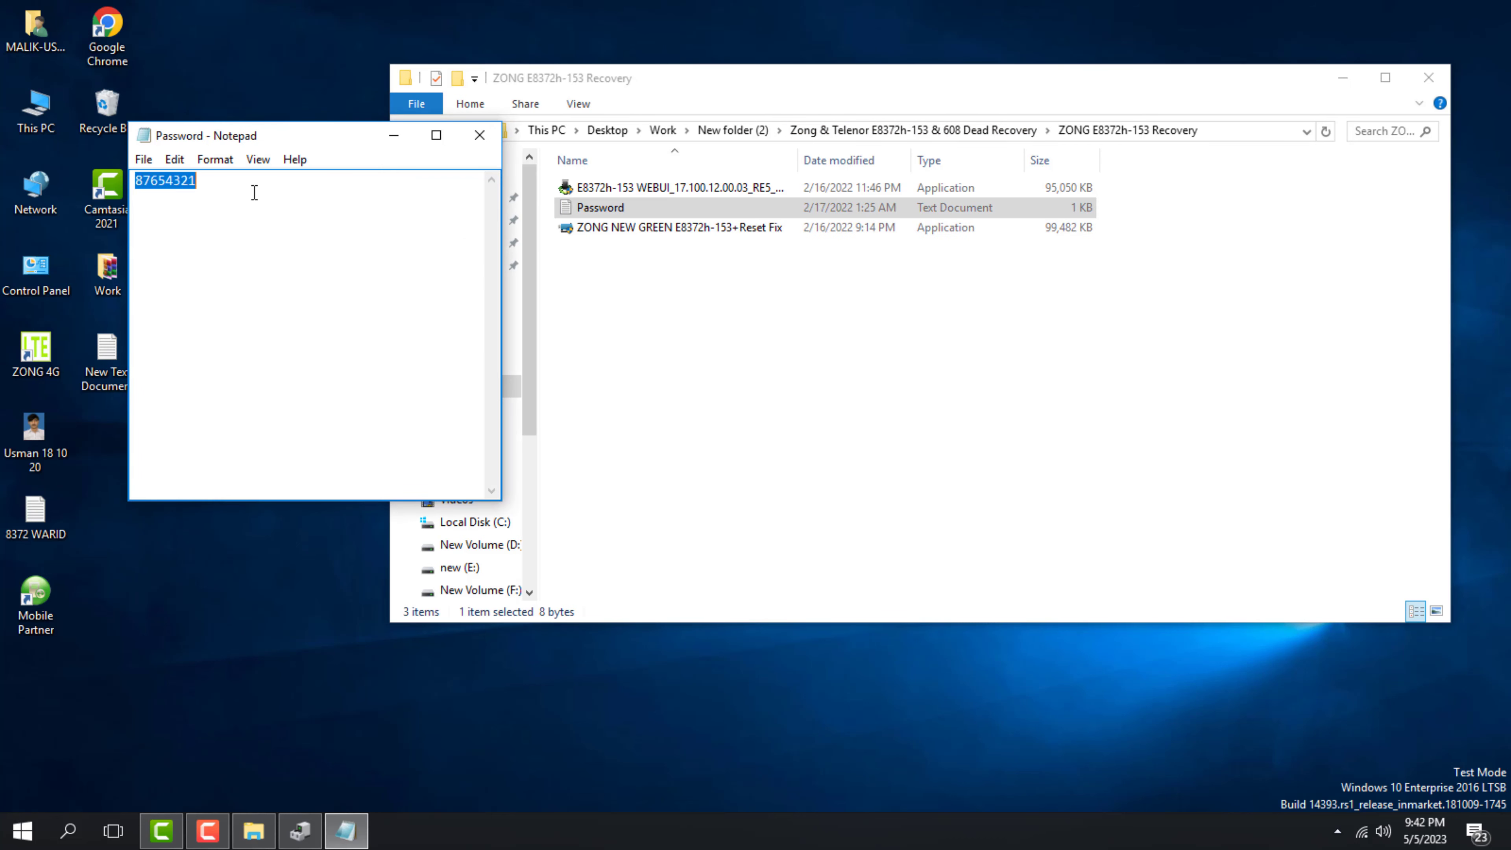
right_click(230, 185)
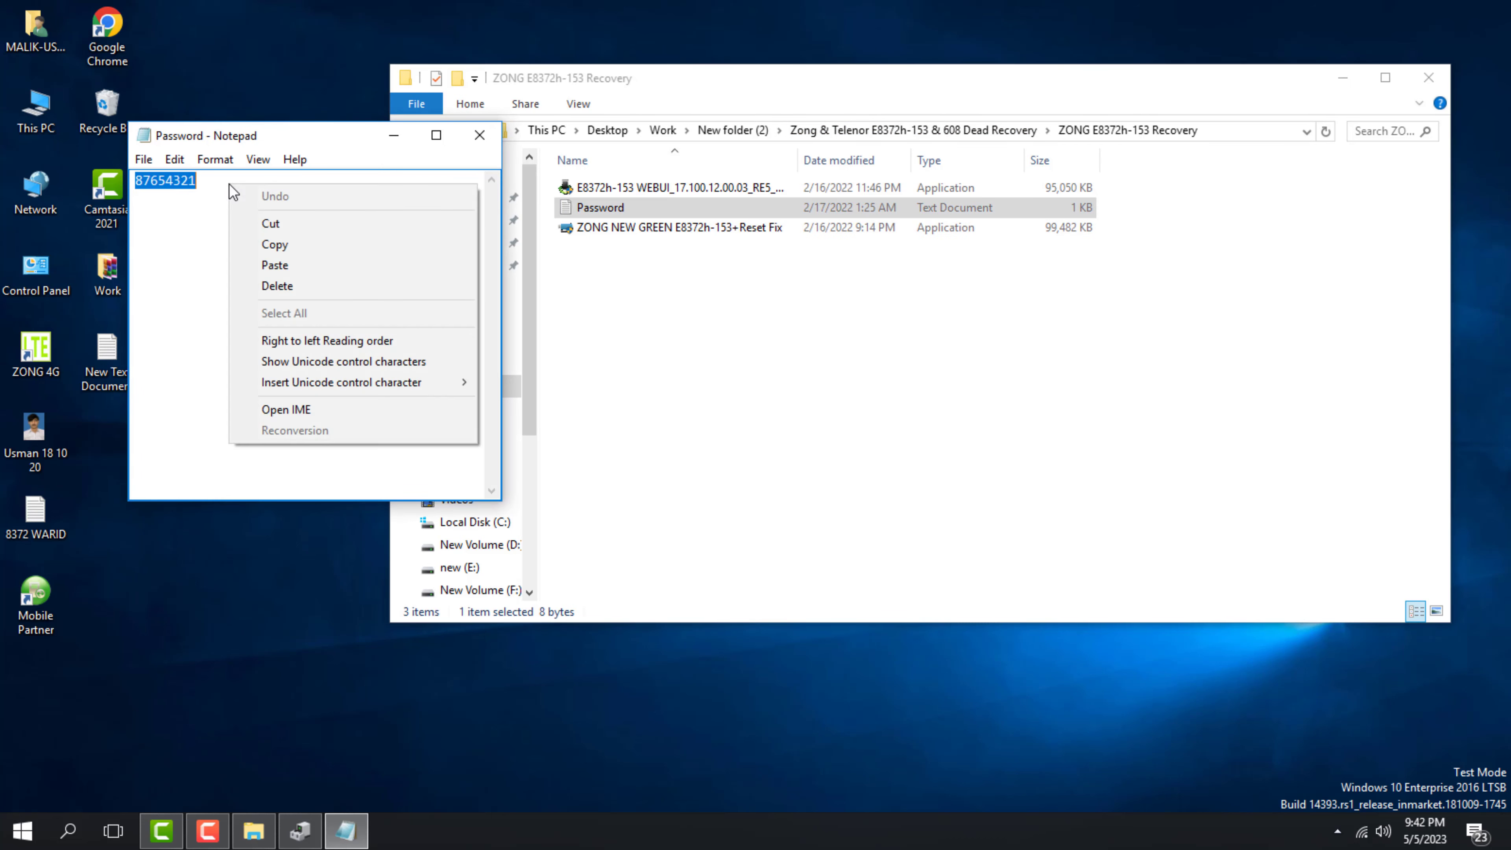
click(325, 248)
Launch the ZONG NEW GREEN E8372h-153+Reset Fix package and unlock it with the pasted password
click(535, 251)
double_click(595, 228)
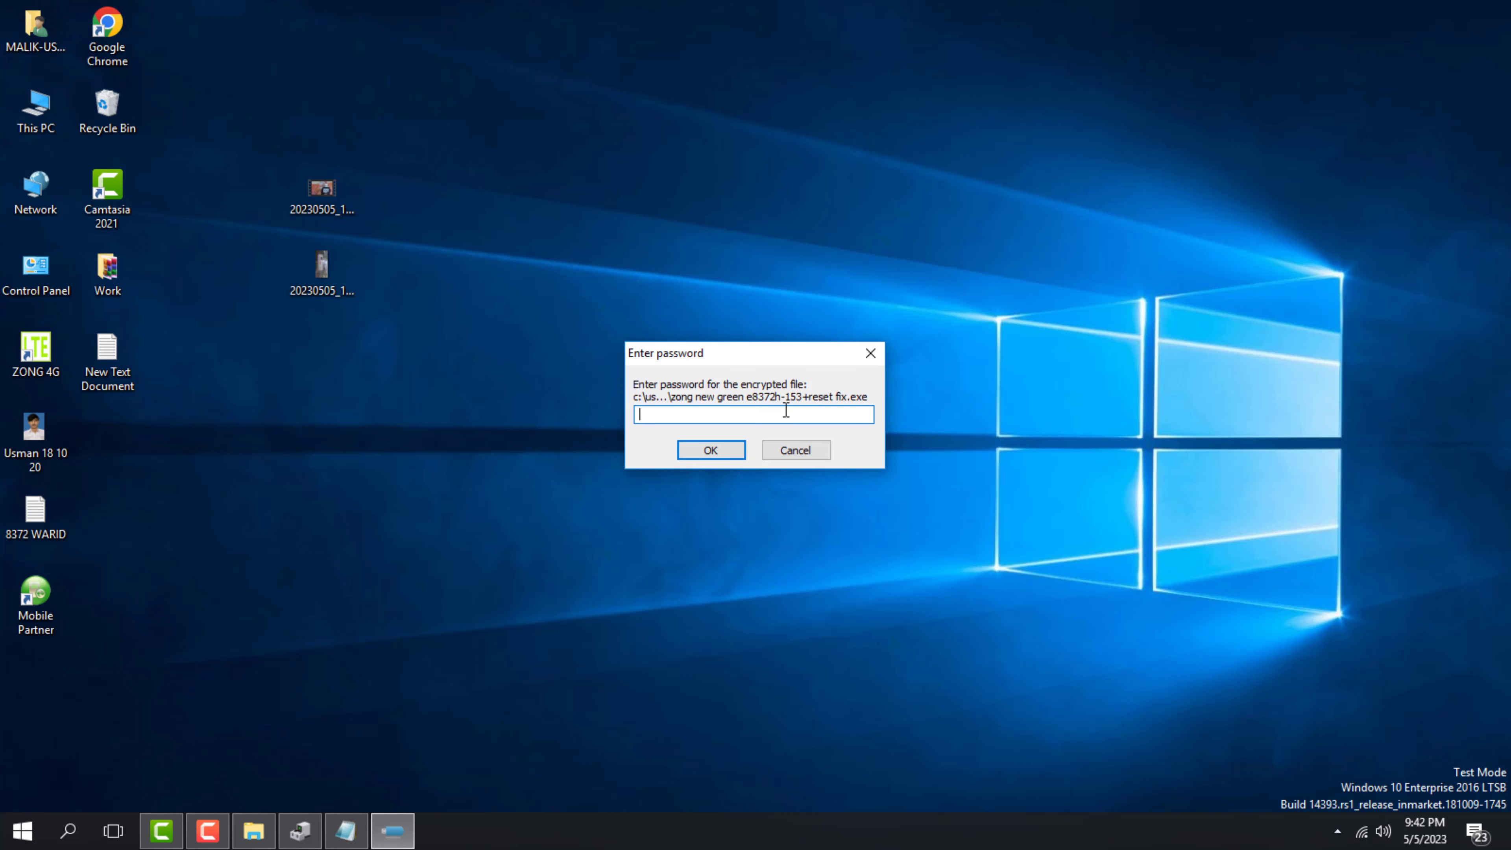
right_click(785, 412)
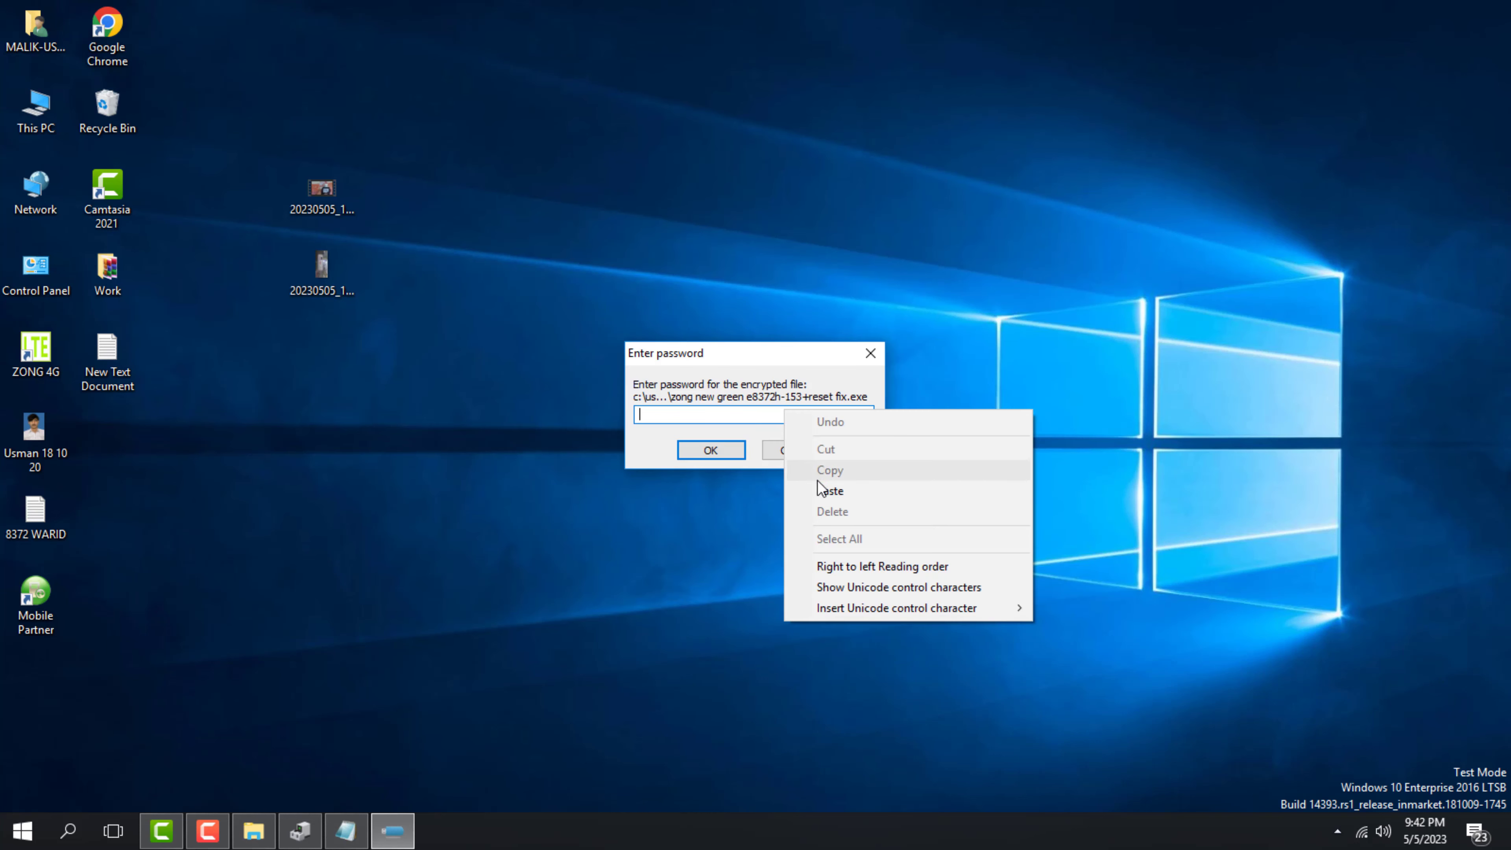
click(816, 484)
click(714, 453)
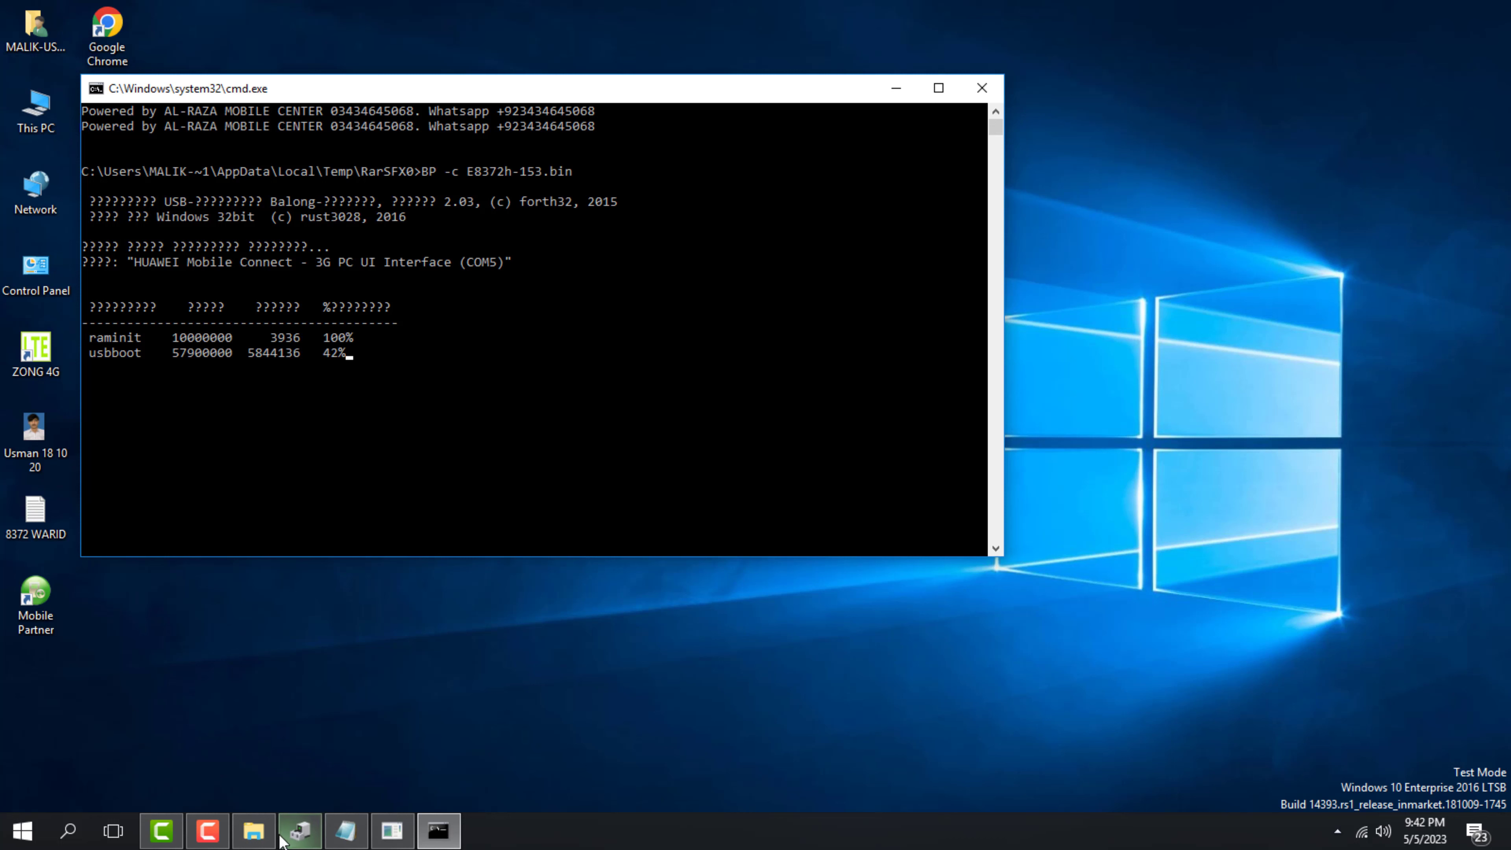
Wait for the usbboot stage to reach 100% alongside raminit, then bring Device Manager forward
mouse_move(261, 835)
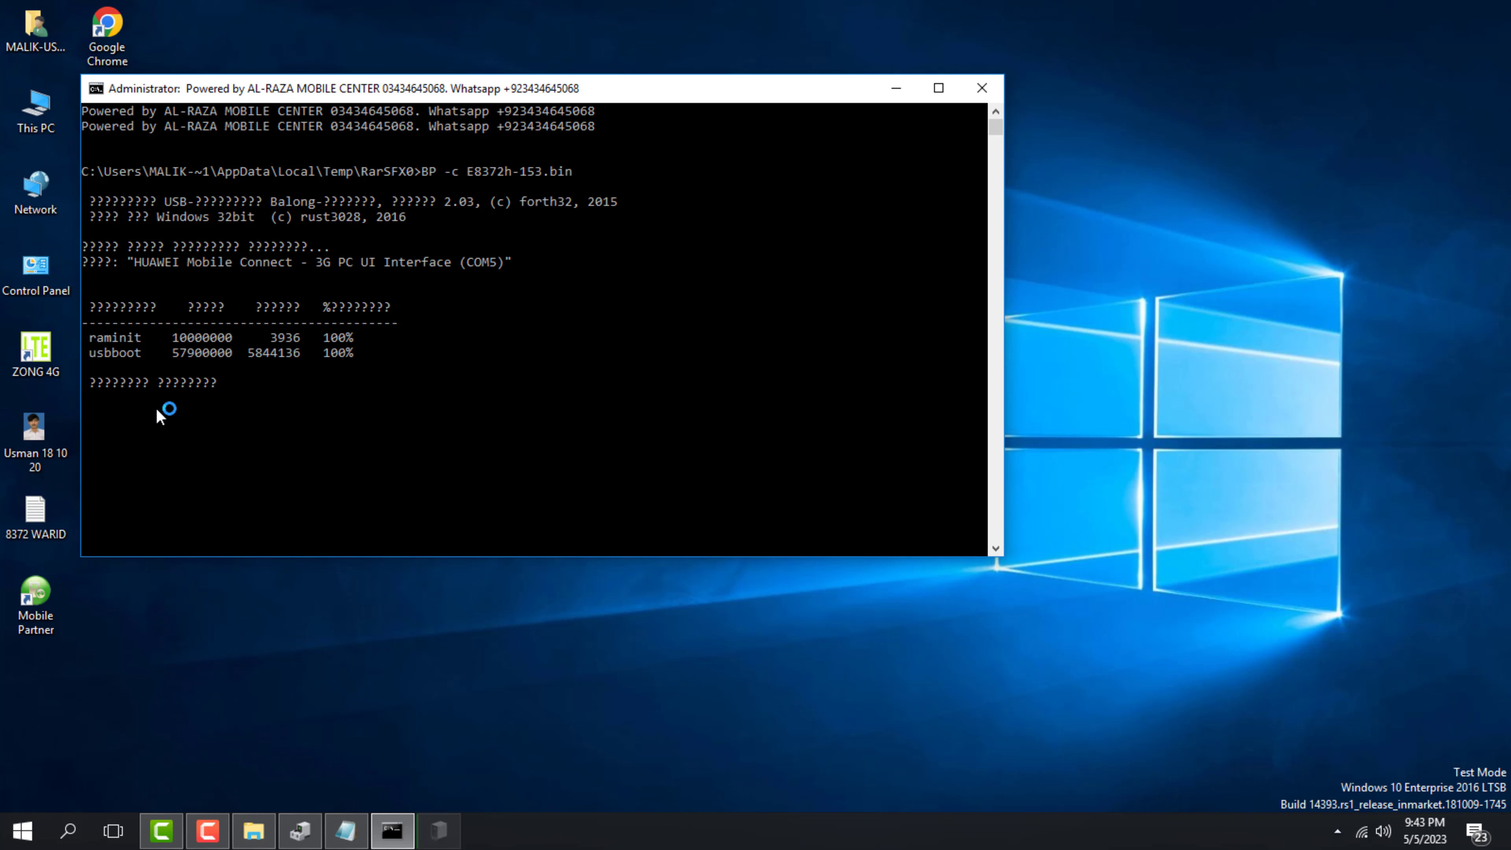
click(301, 831)
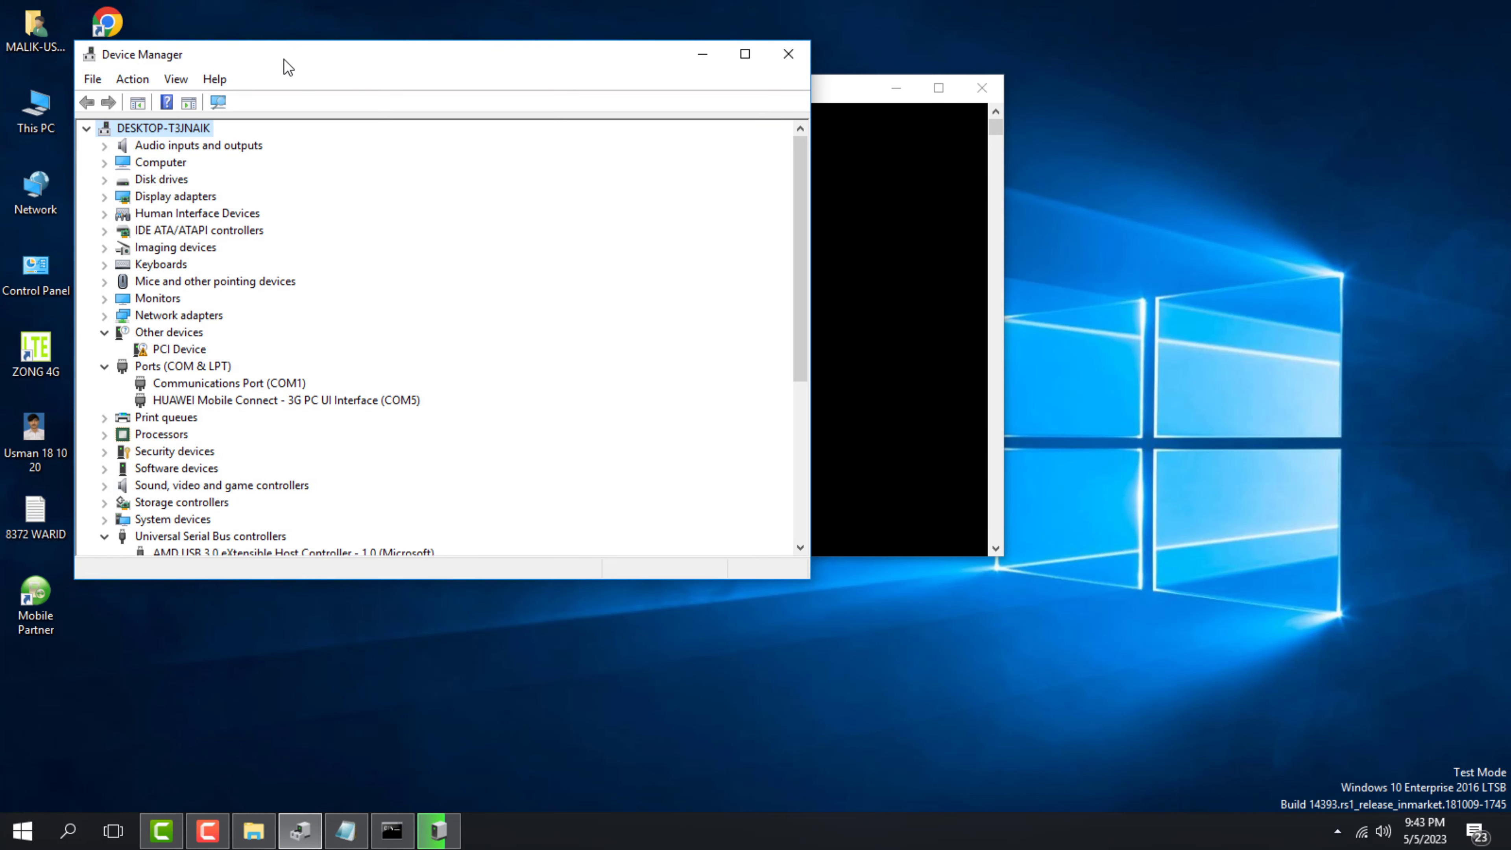
Place Device Manager narrowed on the right beside the console, and dismiss both iconv.exe missing-DLL errors
drag(283, 59, 956, 83)
drag(743, 409, 1102, 410)
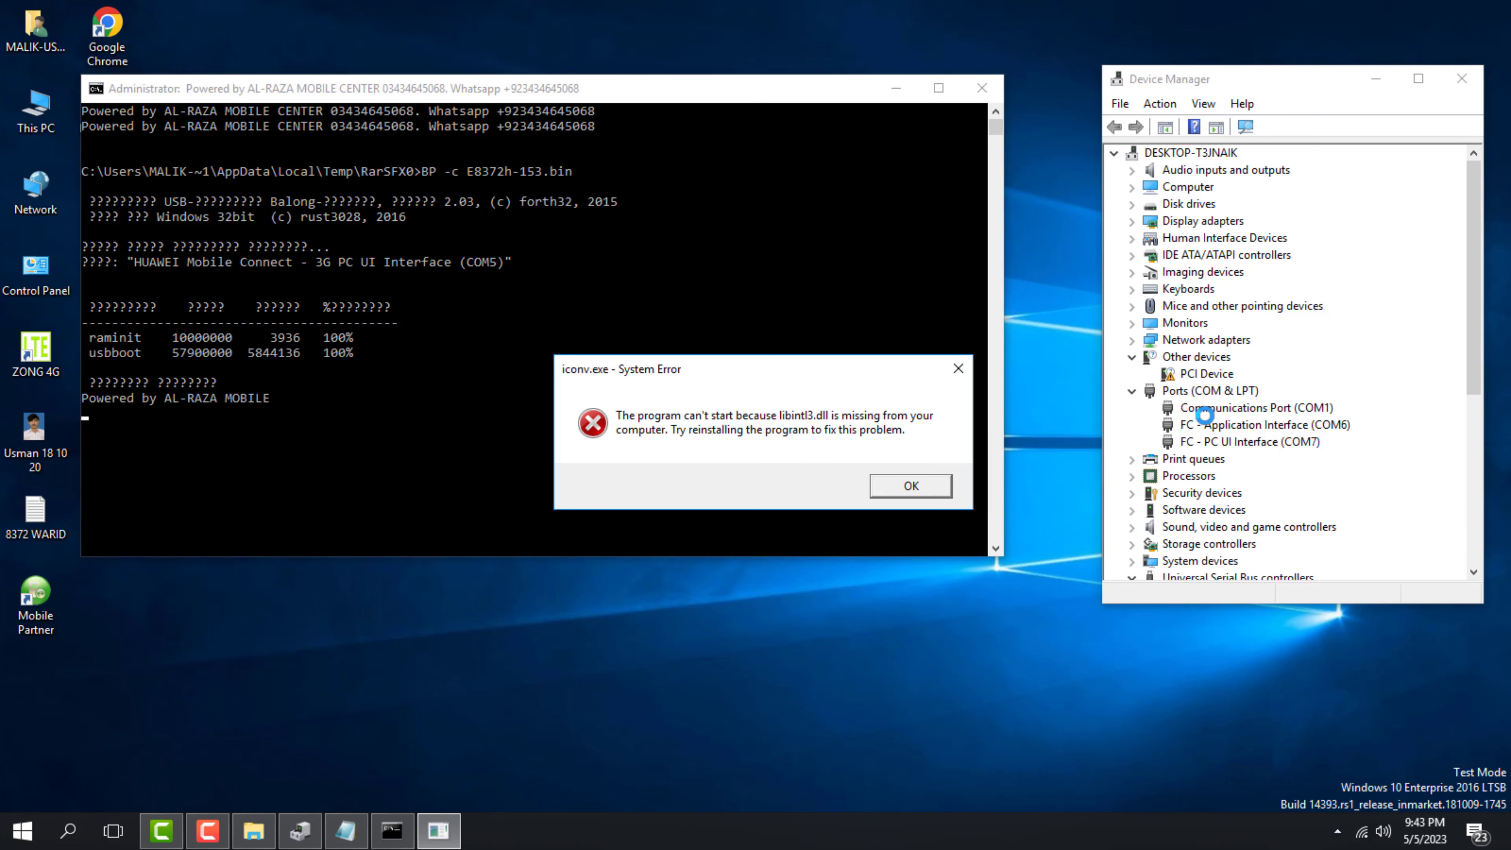
click(923, 484)
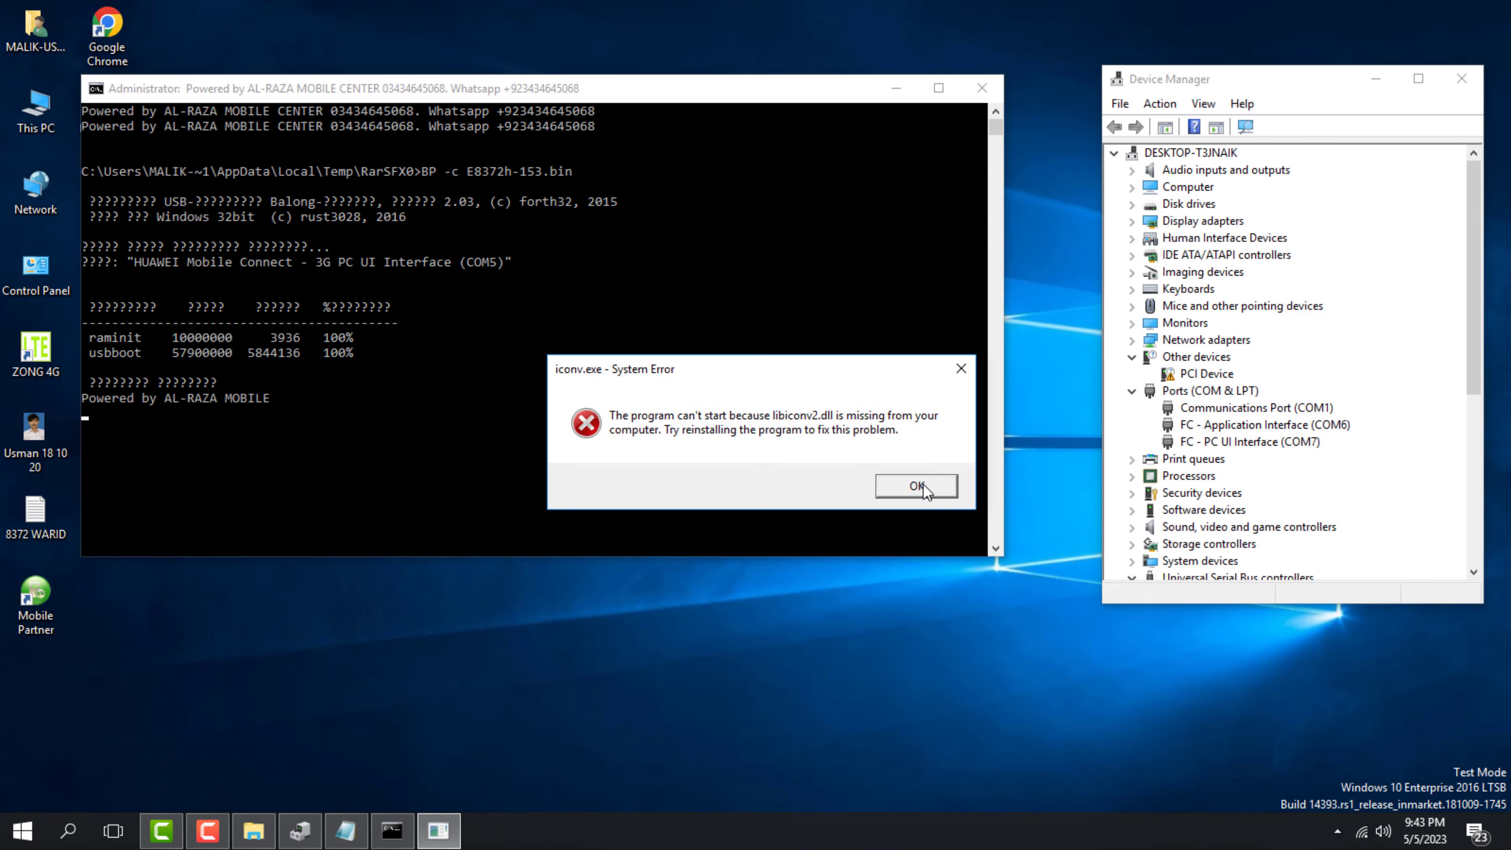
click(923, 484)
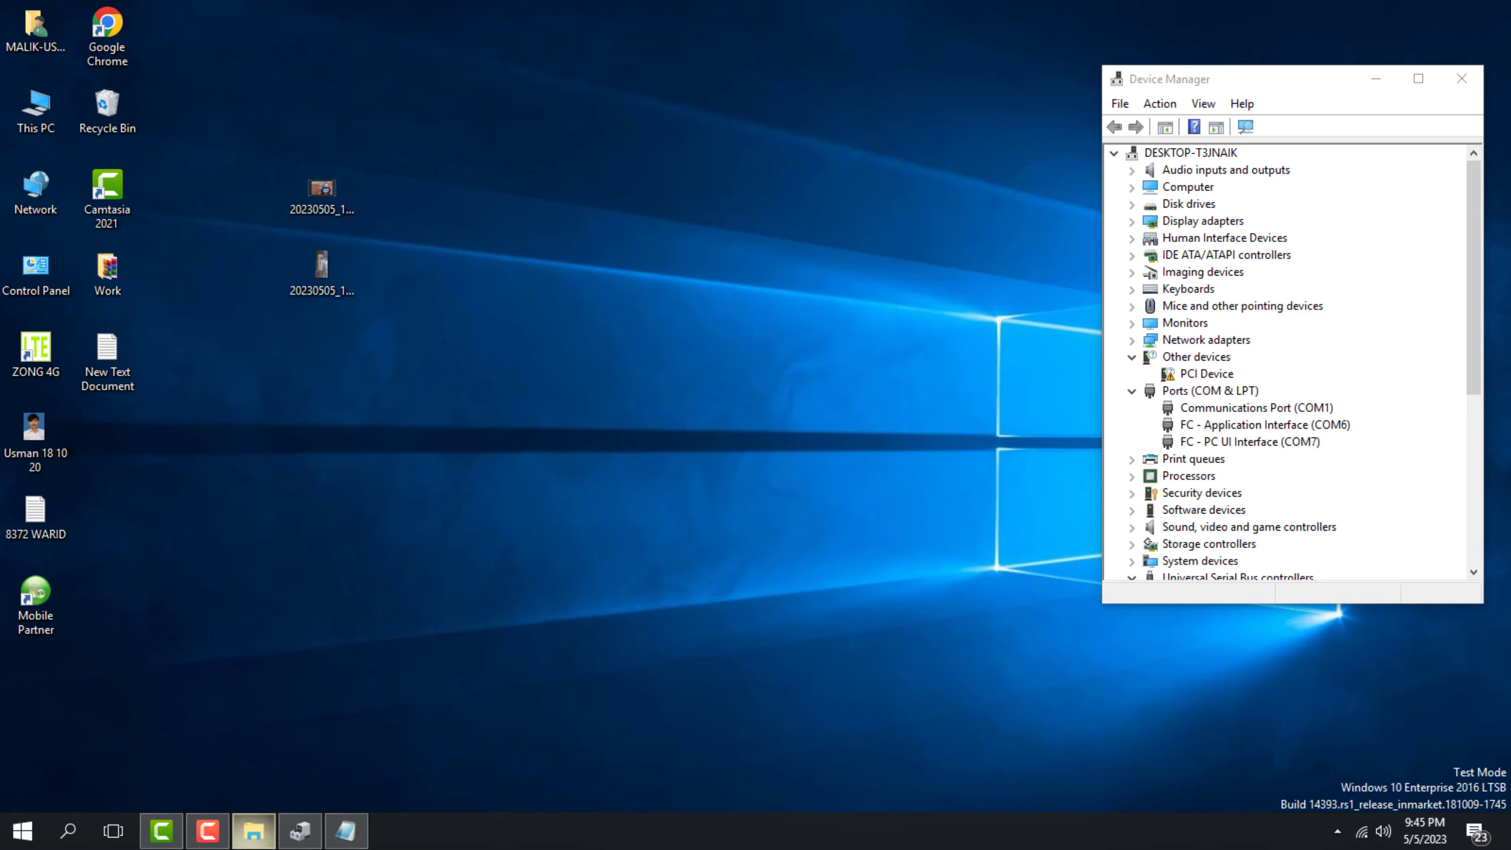
Start the E8372h-153 WEBUI firmware installer, check Device Manager's ports, and narrow the Recovery folder window
click(255, 834)
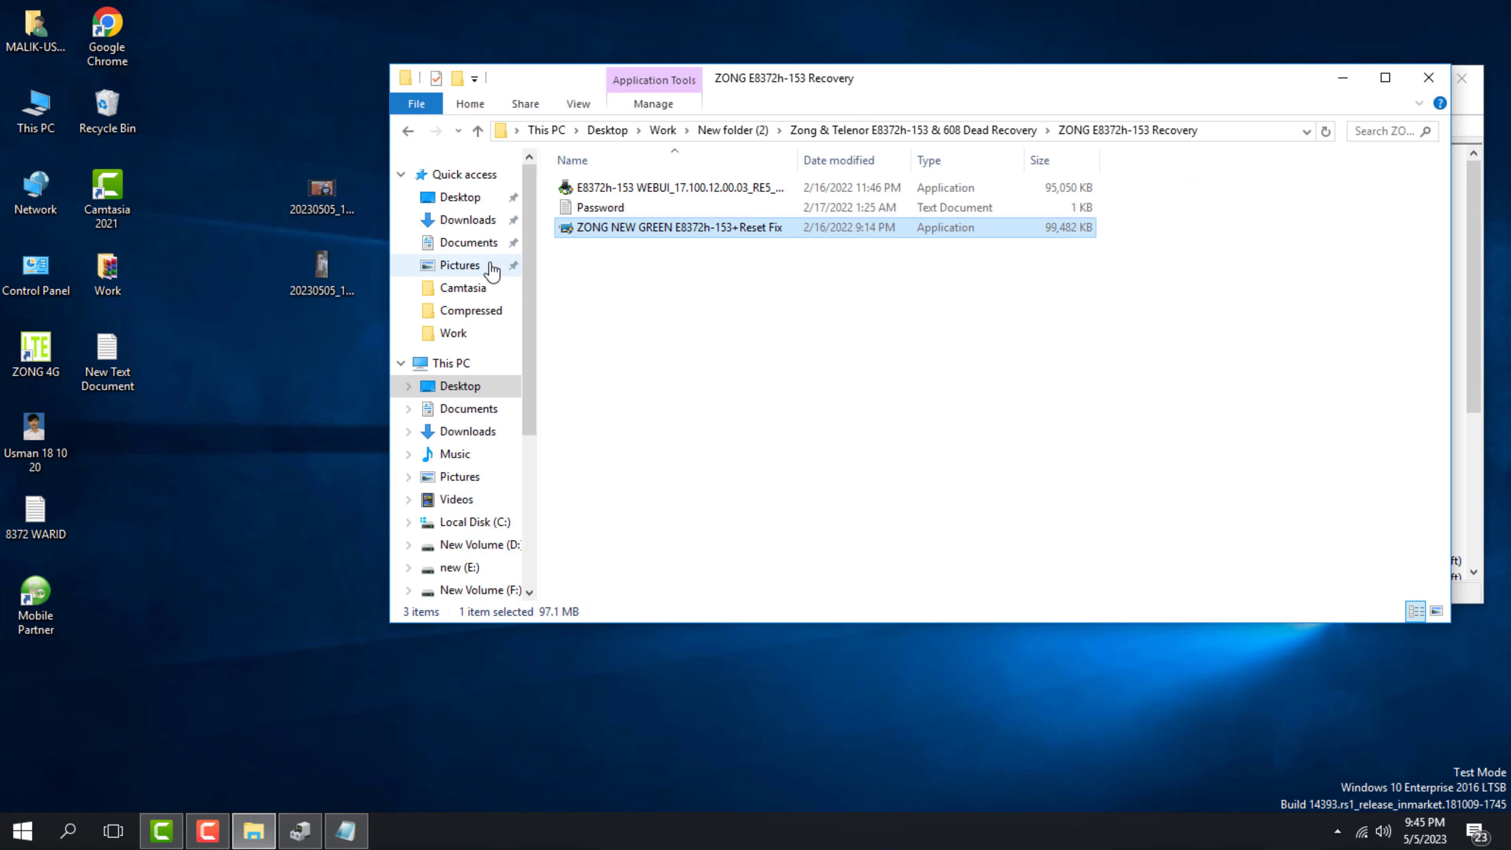
click(636, 189)
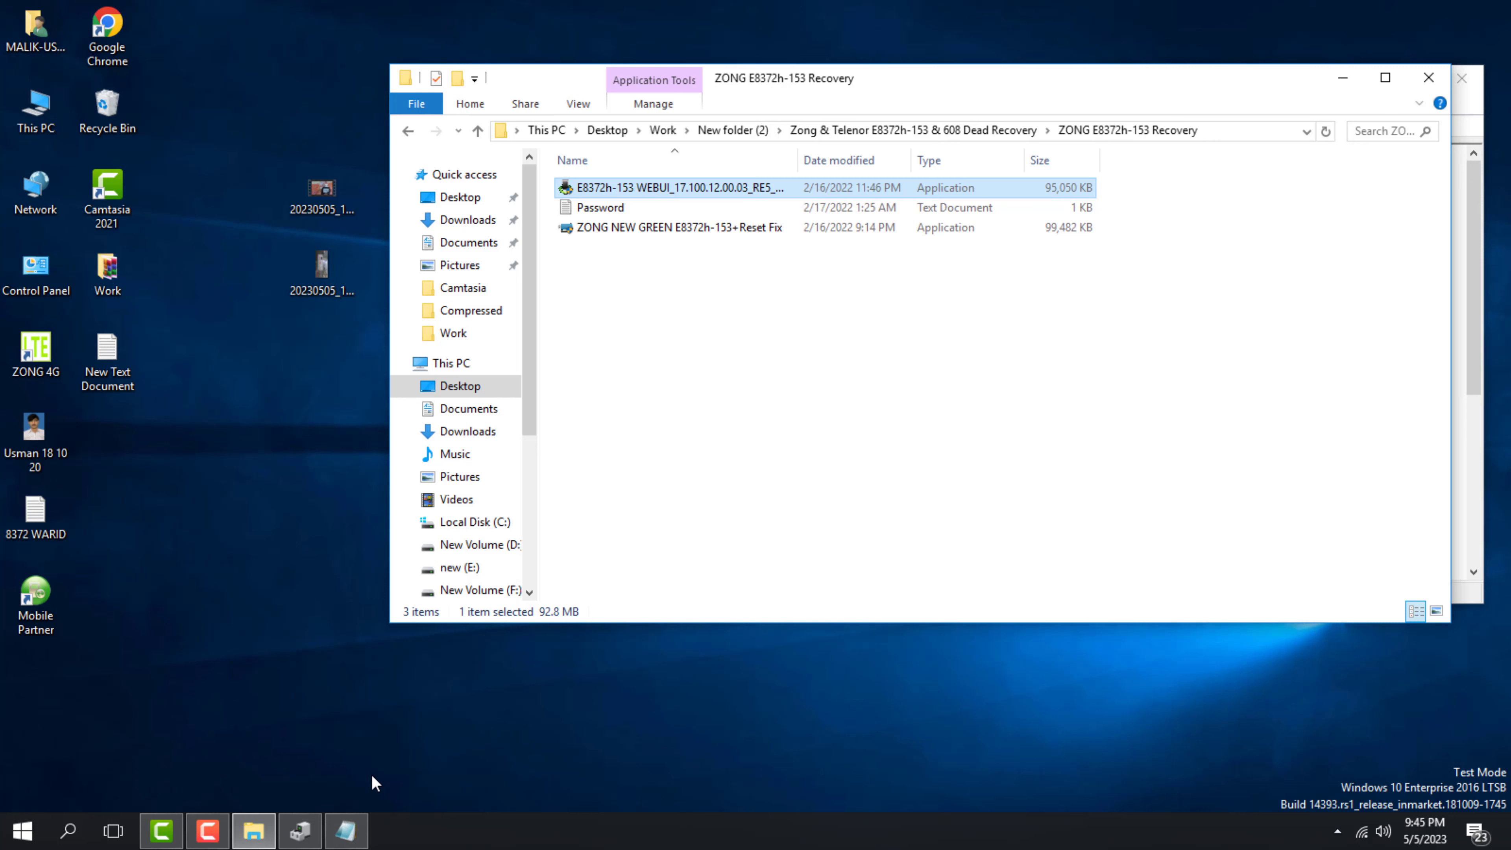
click(304, 831)
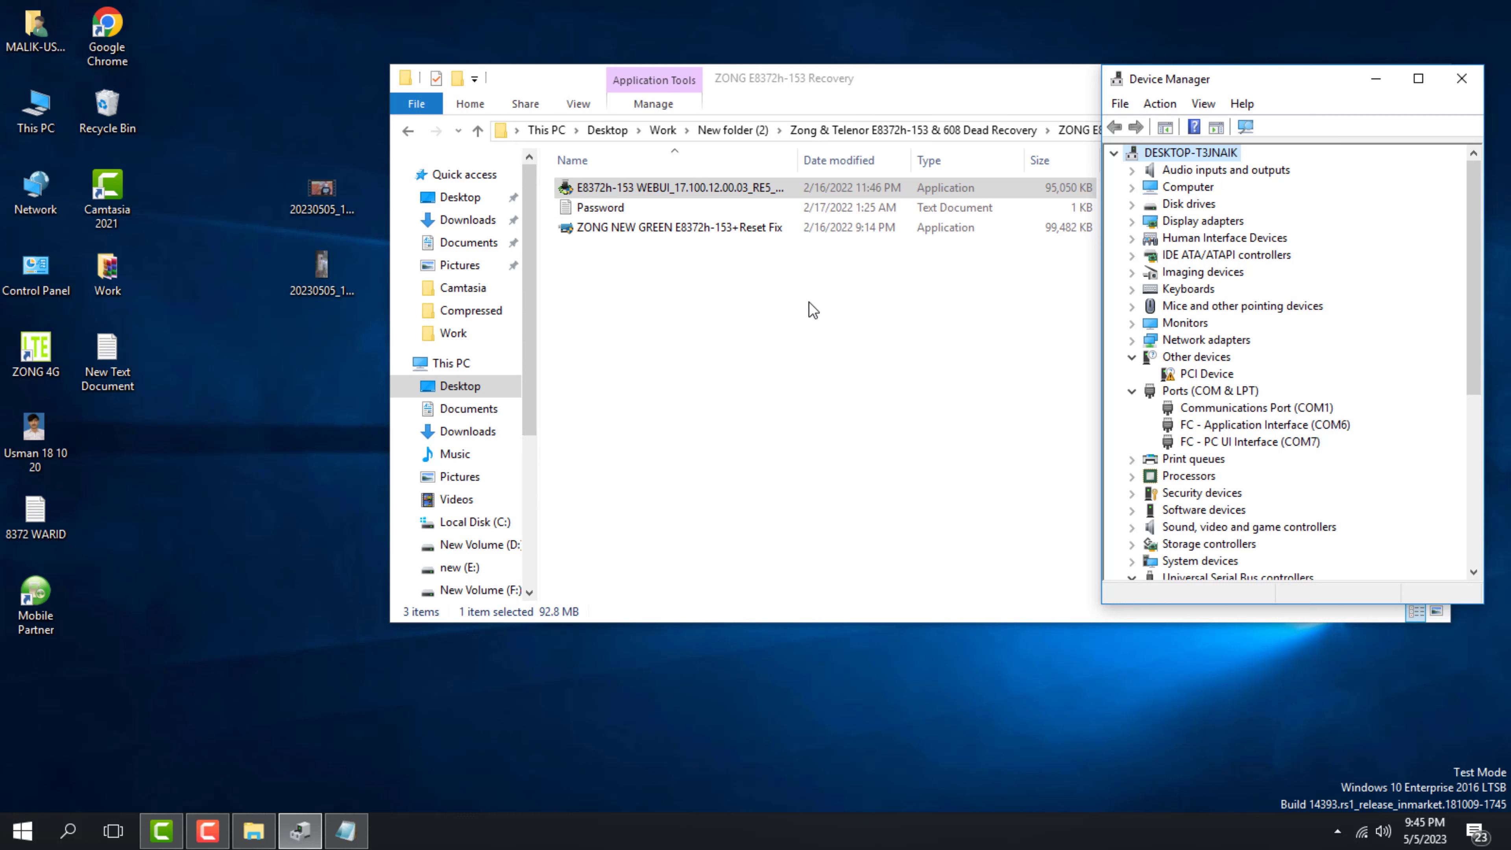
click(800, 367)
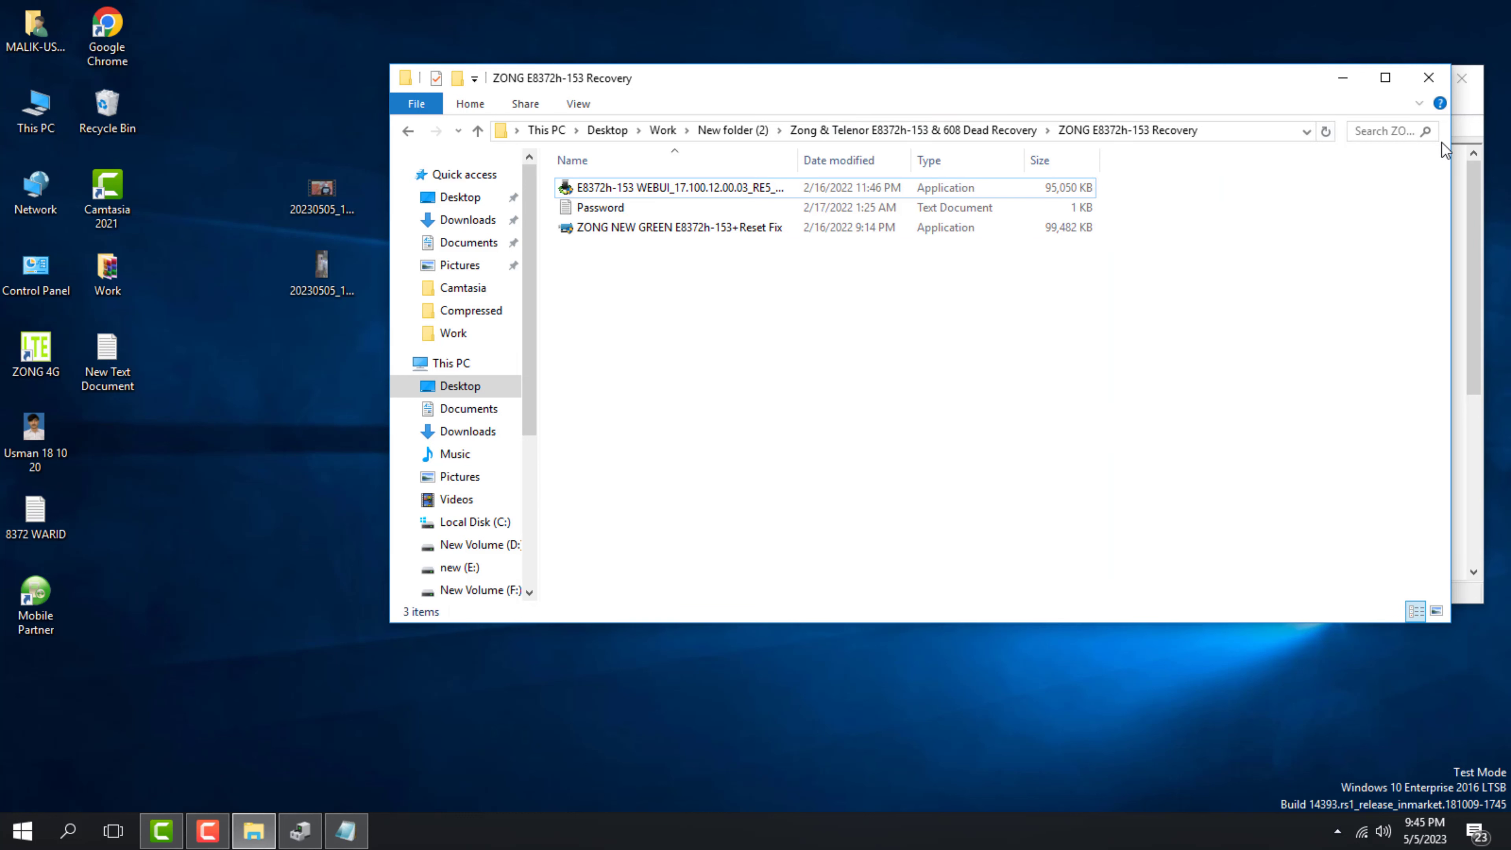
drag(1450, 149, 975, 192)
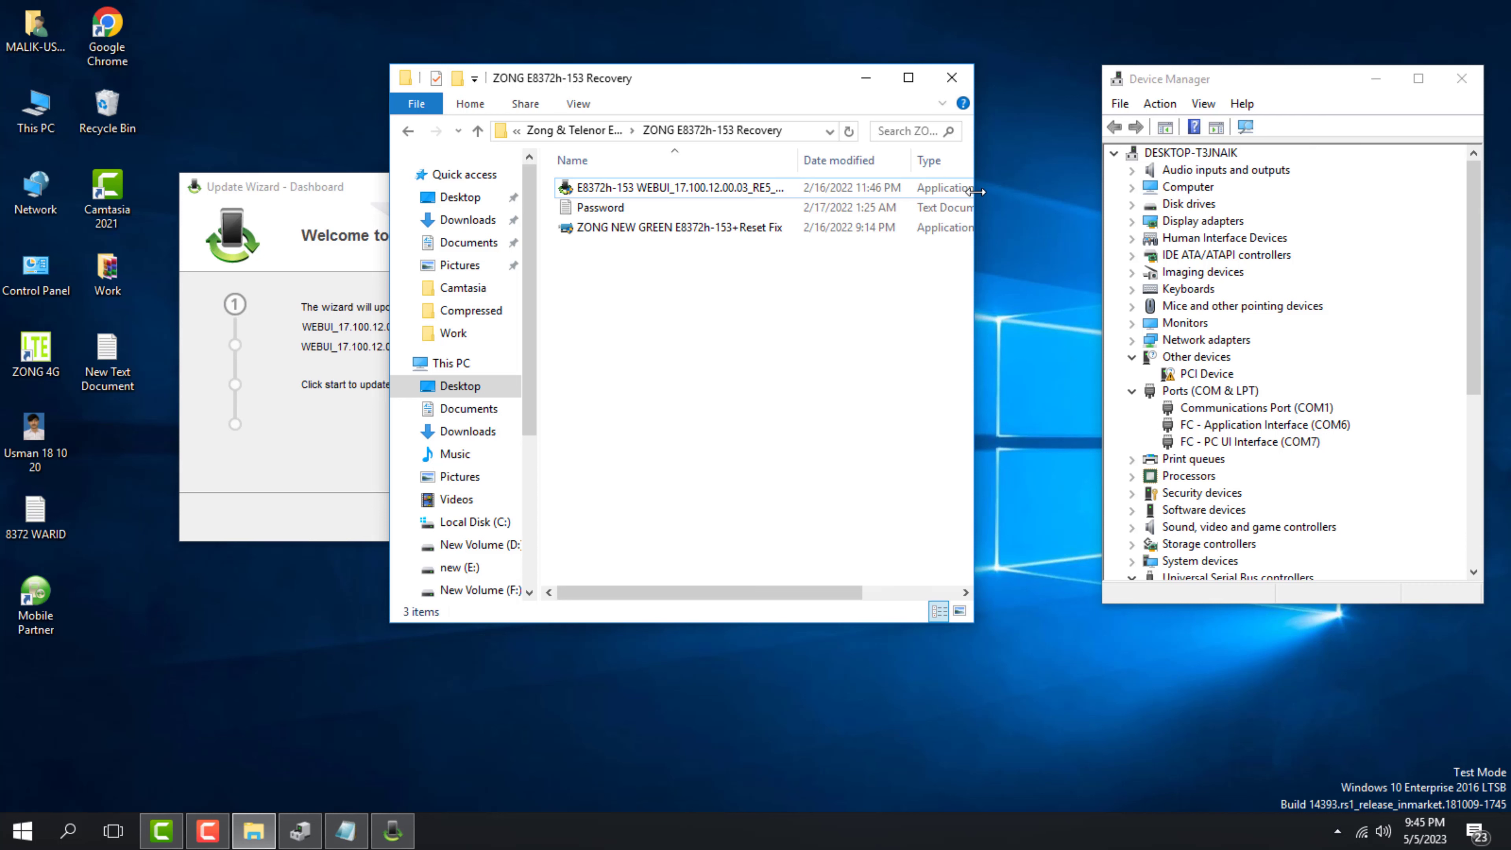
Run the WEBUI_17.100.12.00.03_RE5 update until 'Update successful', then finish the wizard
click(383, 324)
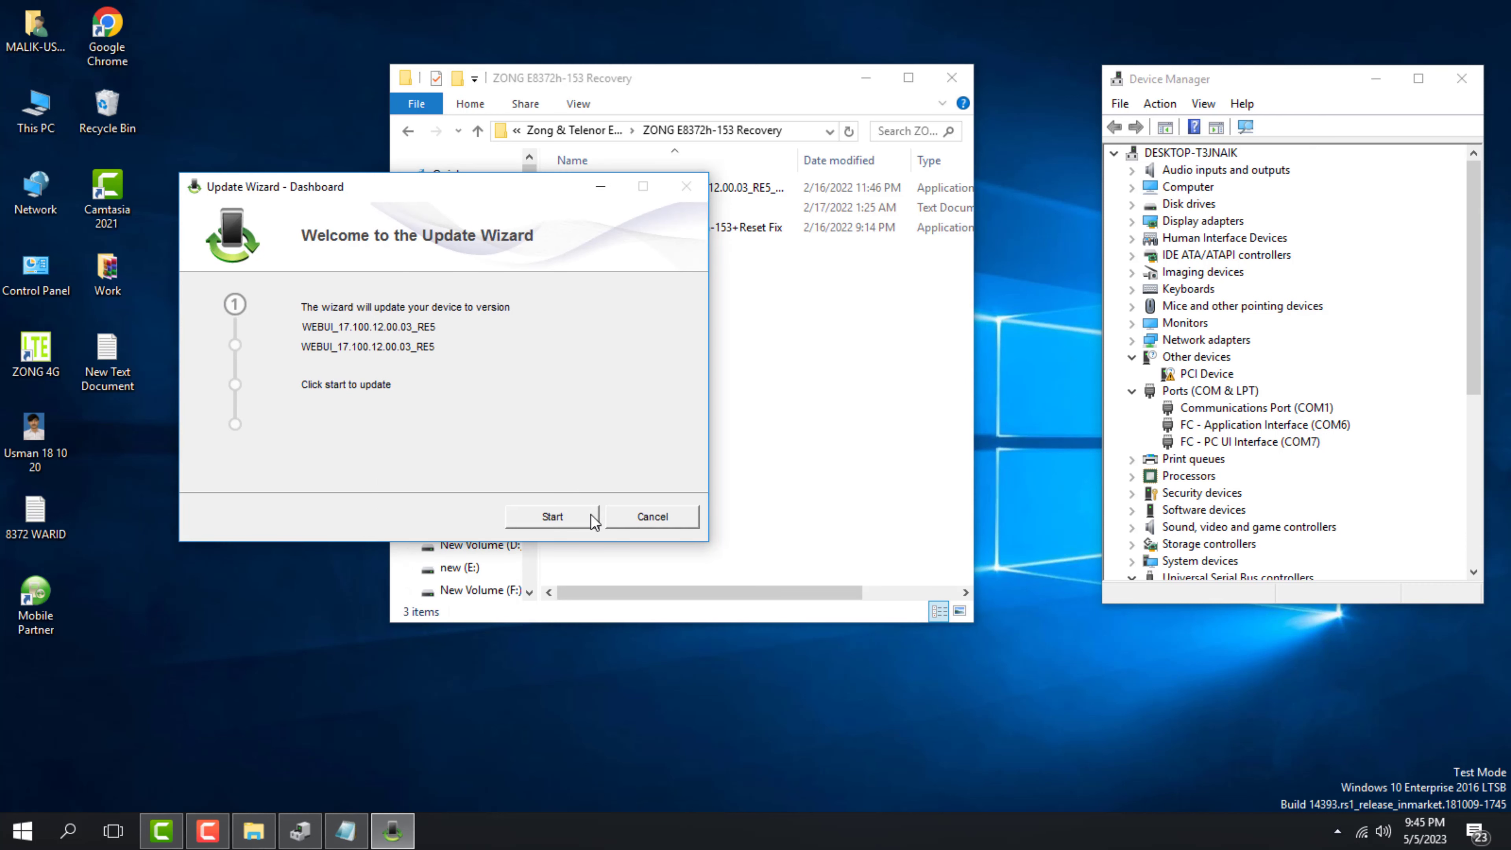
click(569, 518)
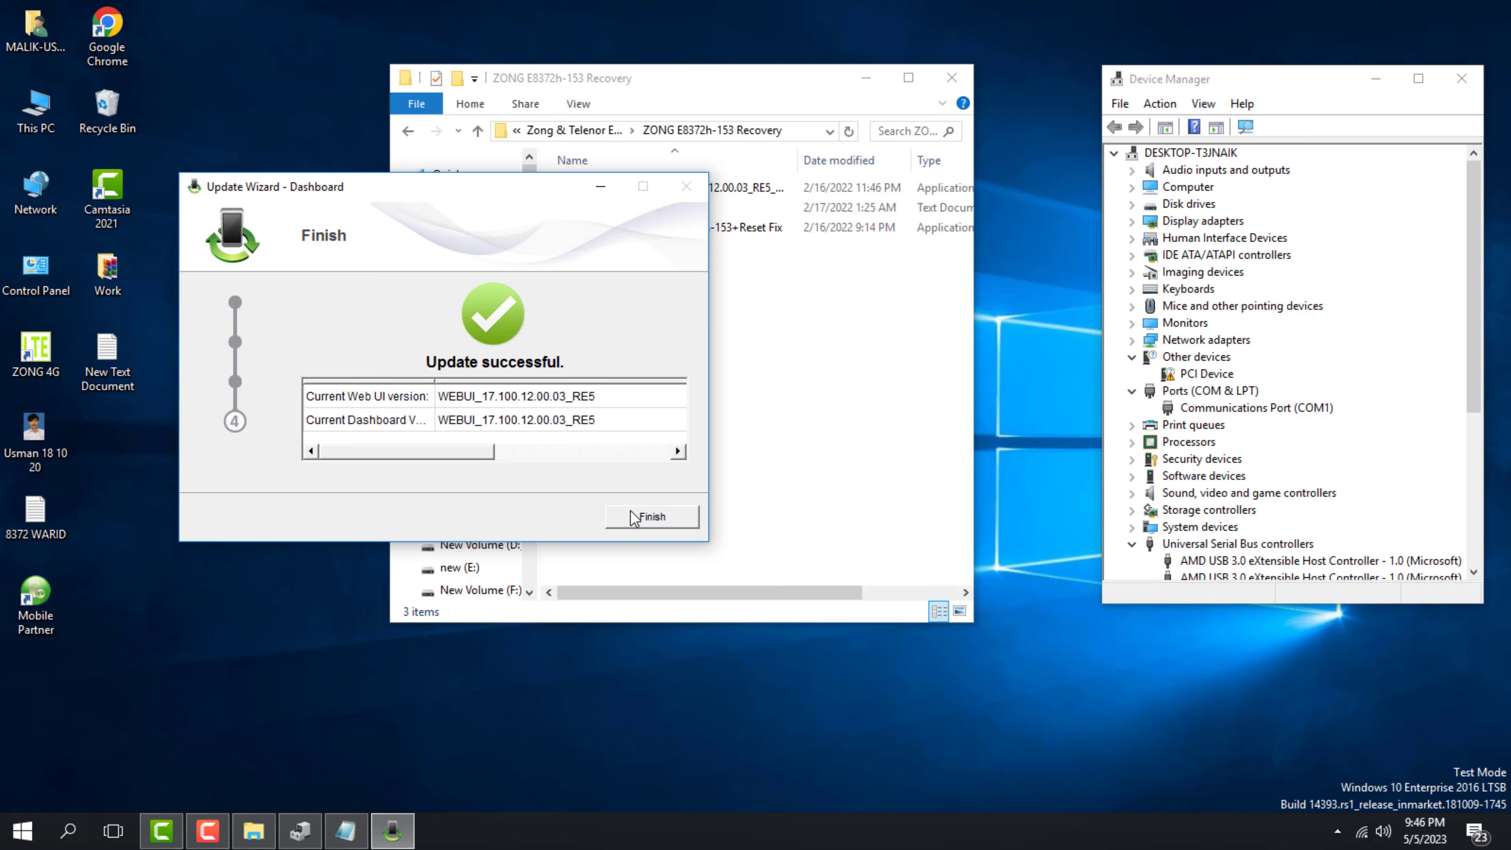
click(637, 516)
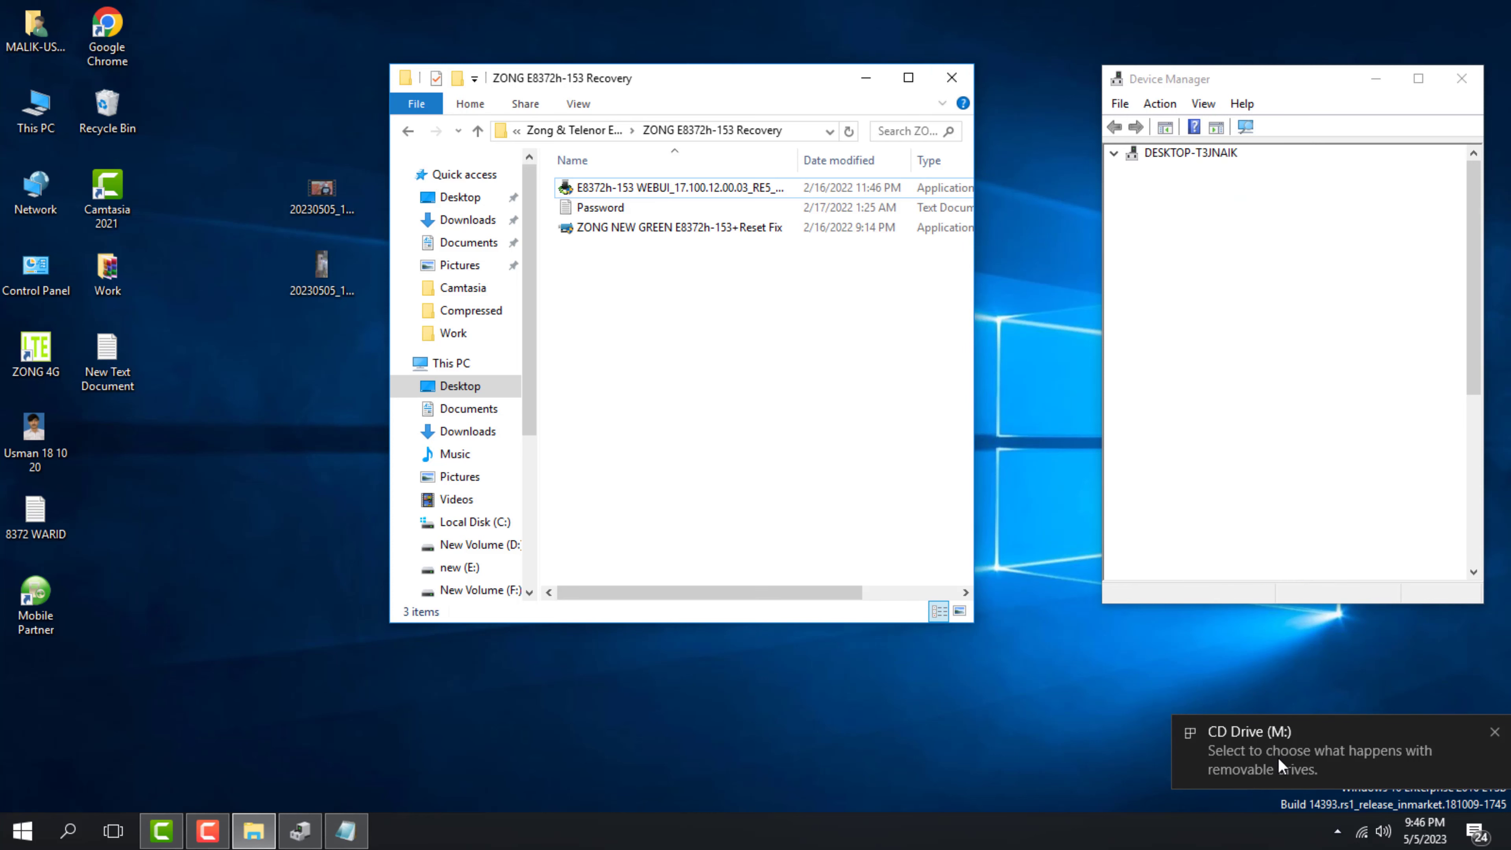
Close the stray Microsoft and quick setup tabs and reload 192.168.8.1 to show UFONE on 4G
scroll(1204, 494, down, 4)
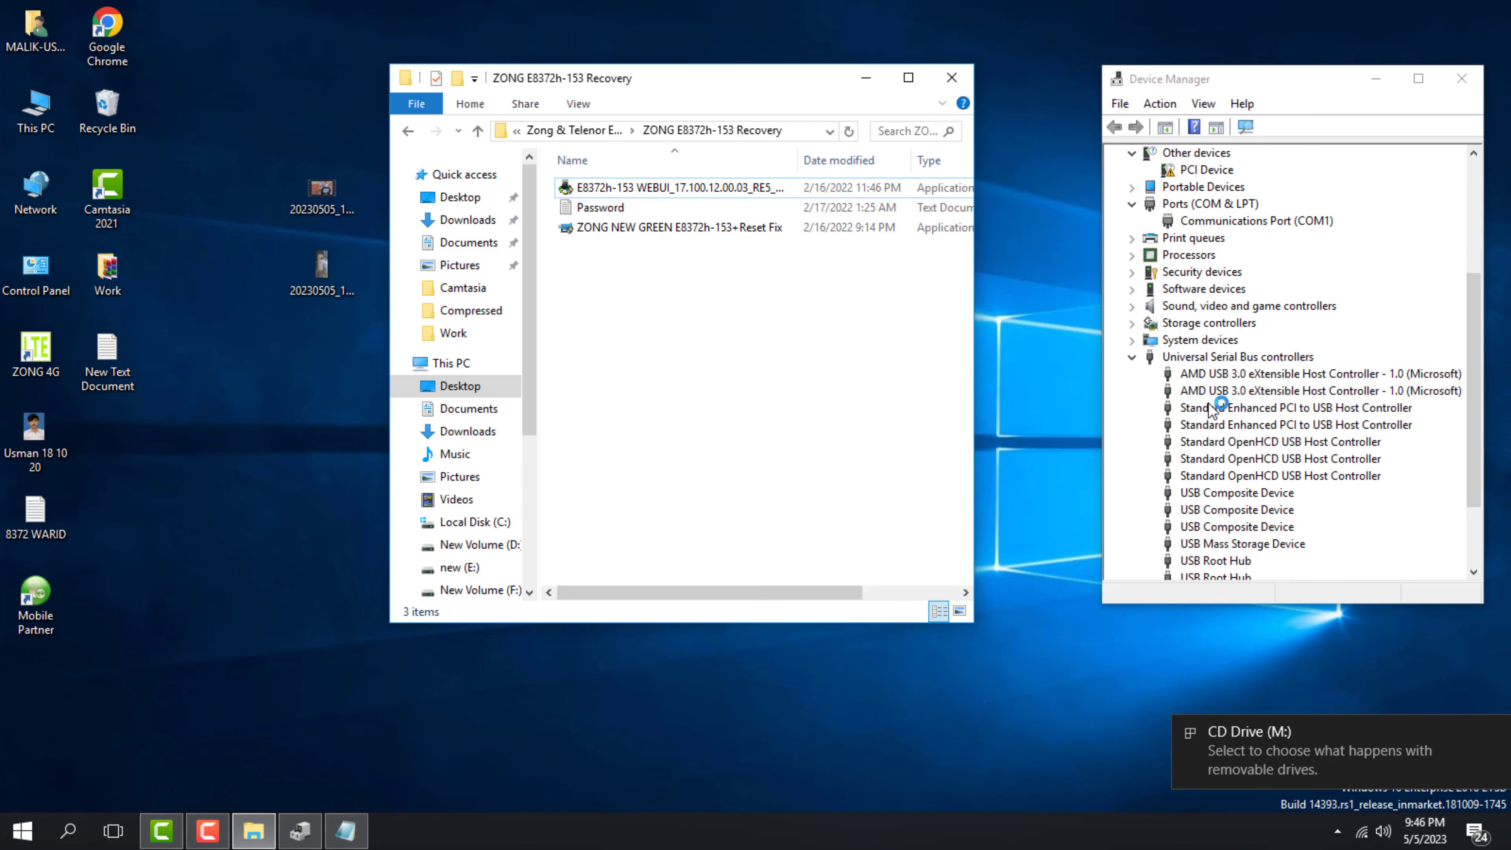
scroll(1230, 443, up, 3)
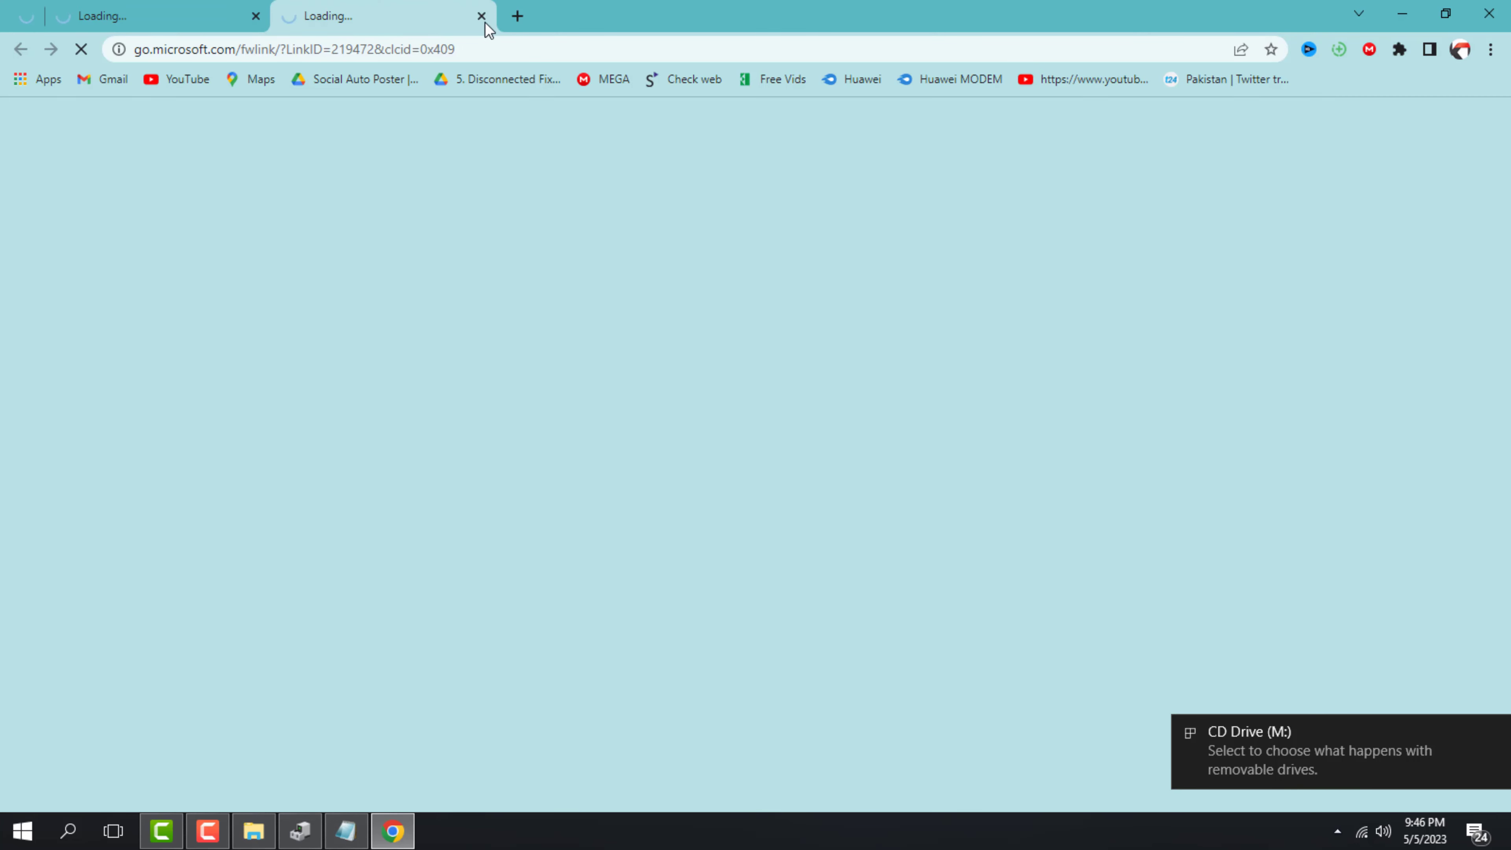
click(481, 17)
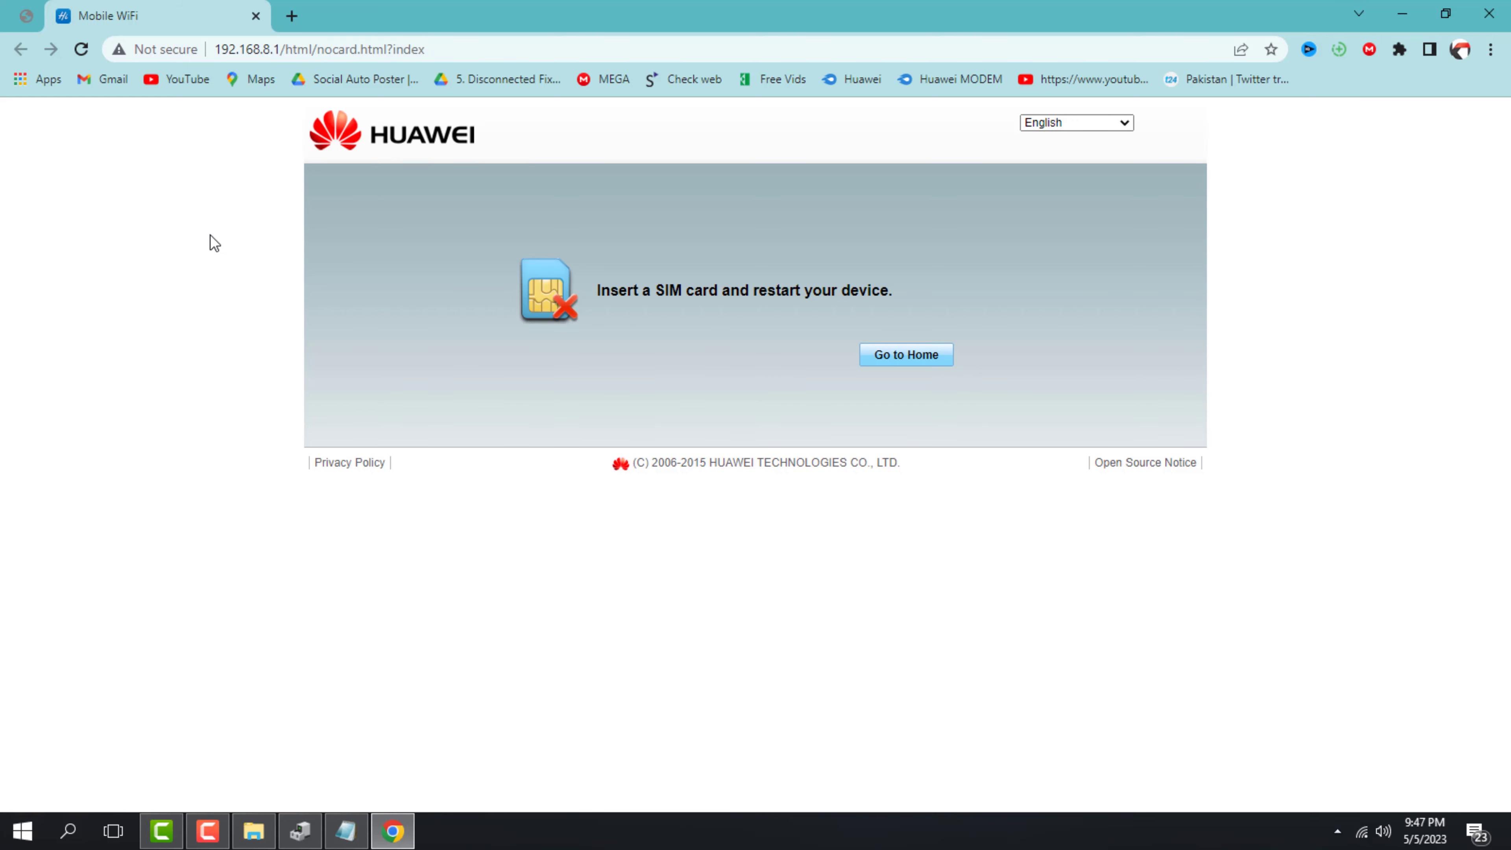
click(921, 365)
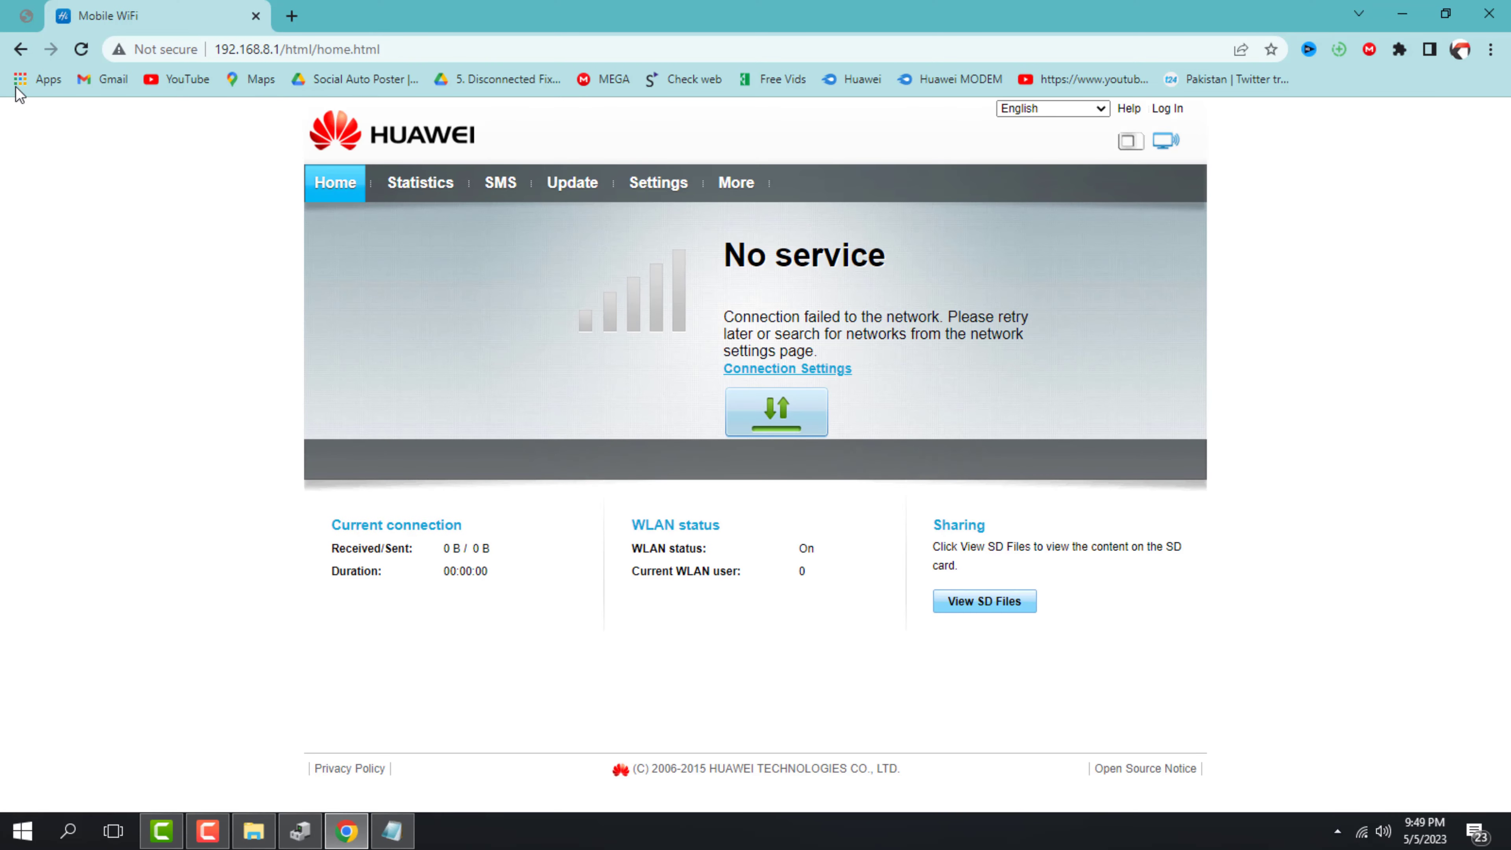
click(80, 49)
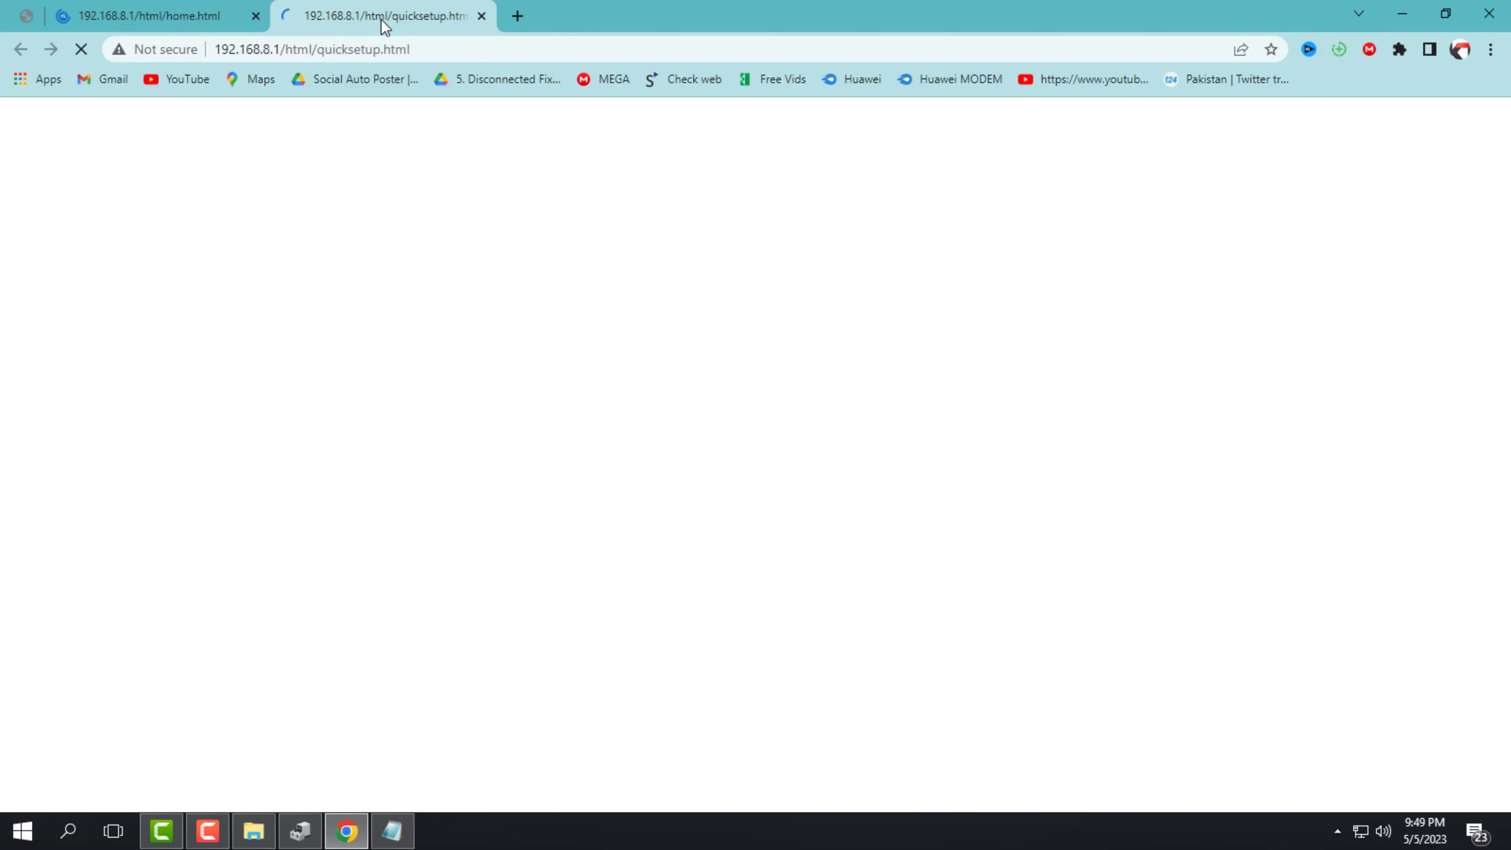
click(481, 16)
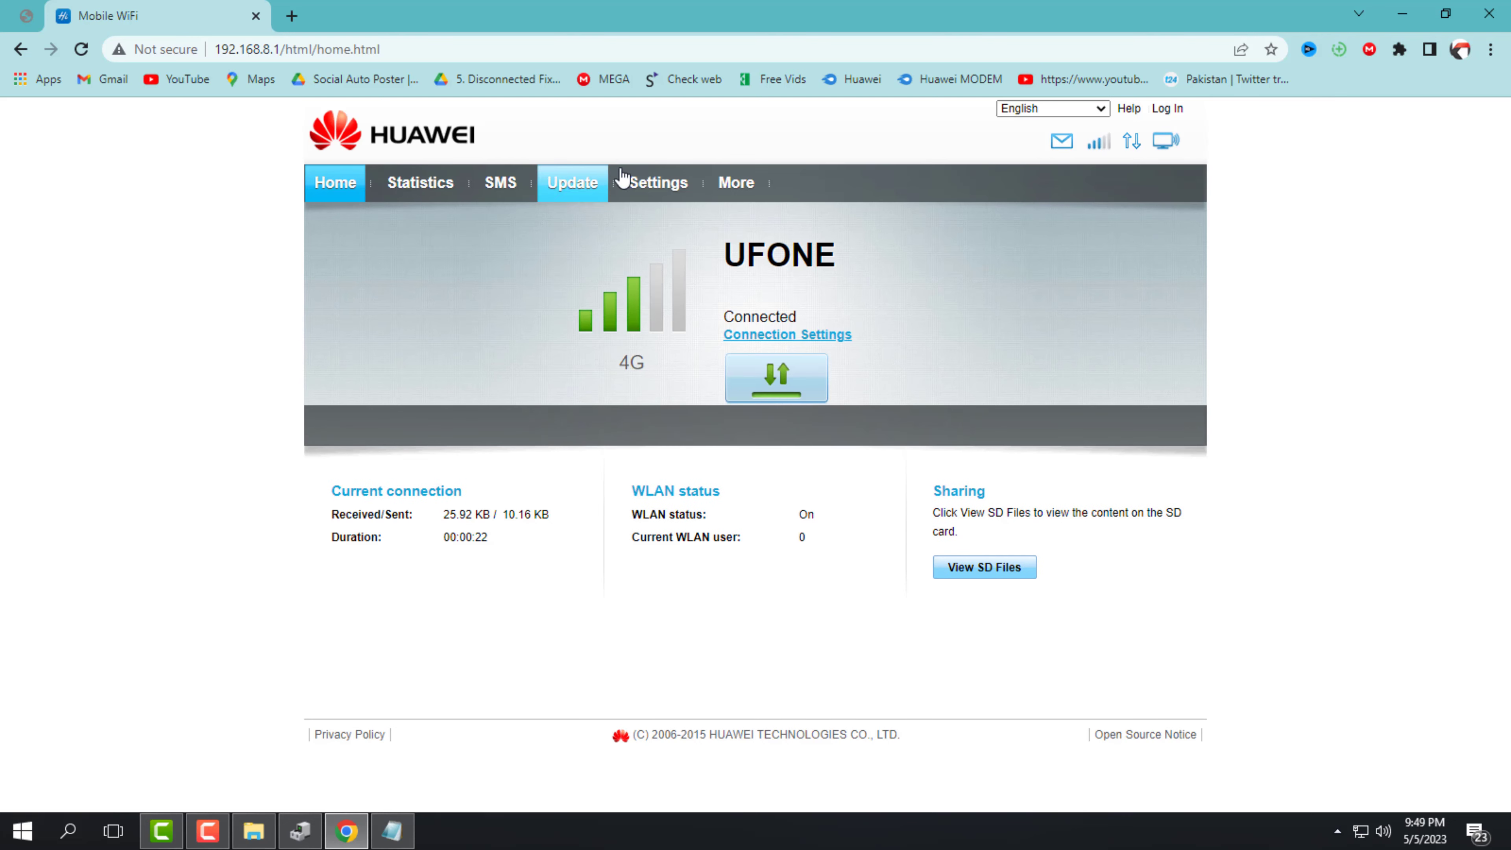
Log in to the Web UI's Settings using the browser's saved credentials
click(663, 192)
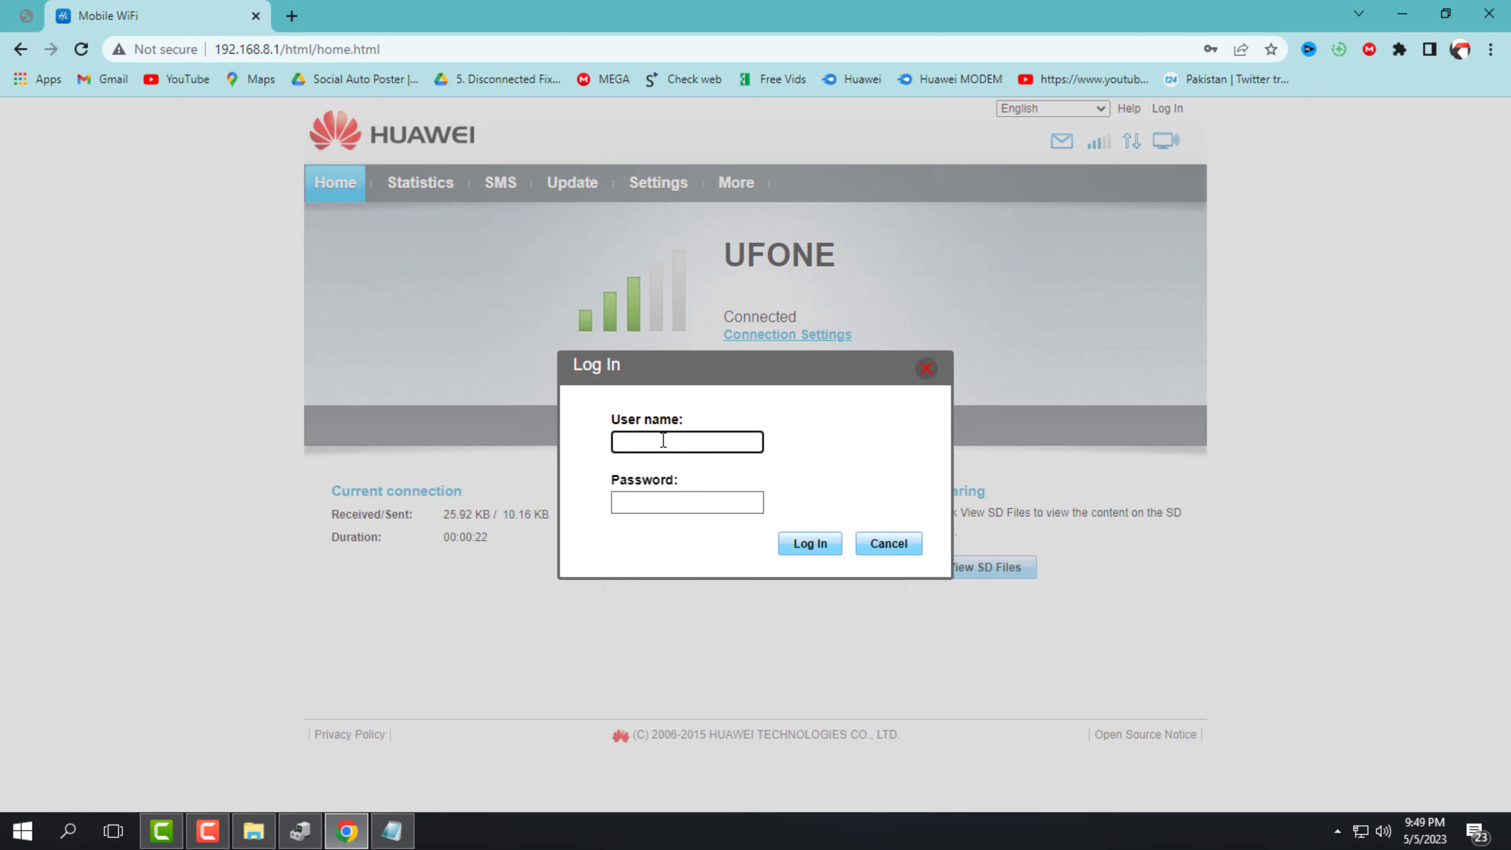
click(730, 500)
click(824, 457)
click(812, 542)
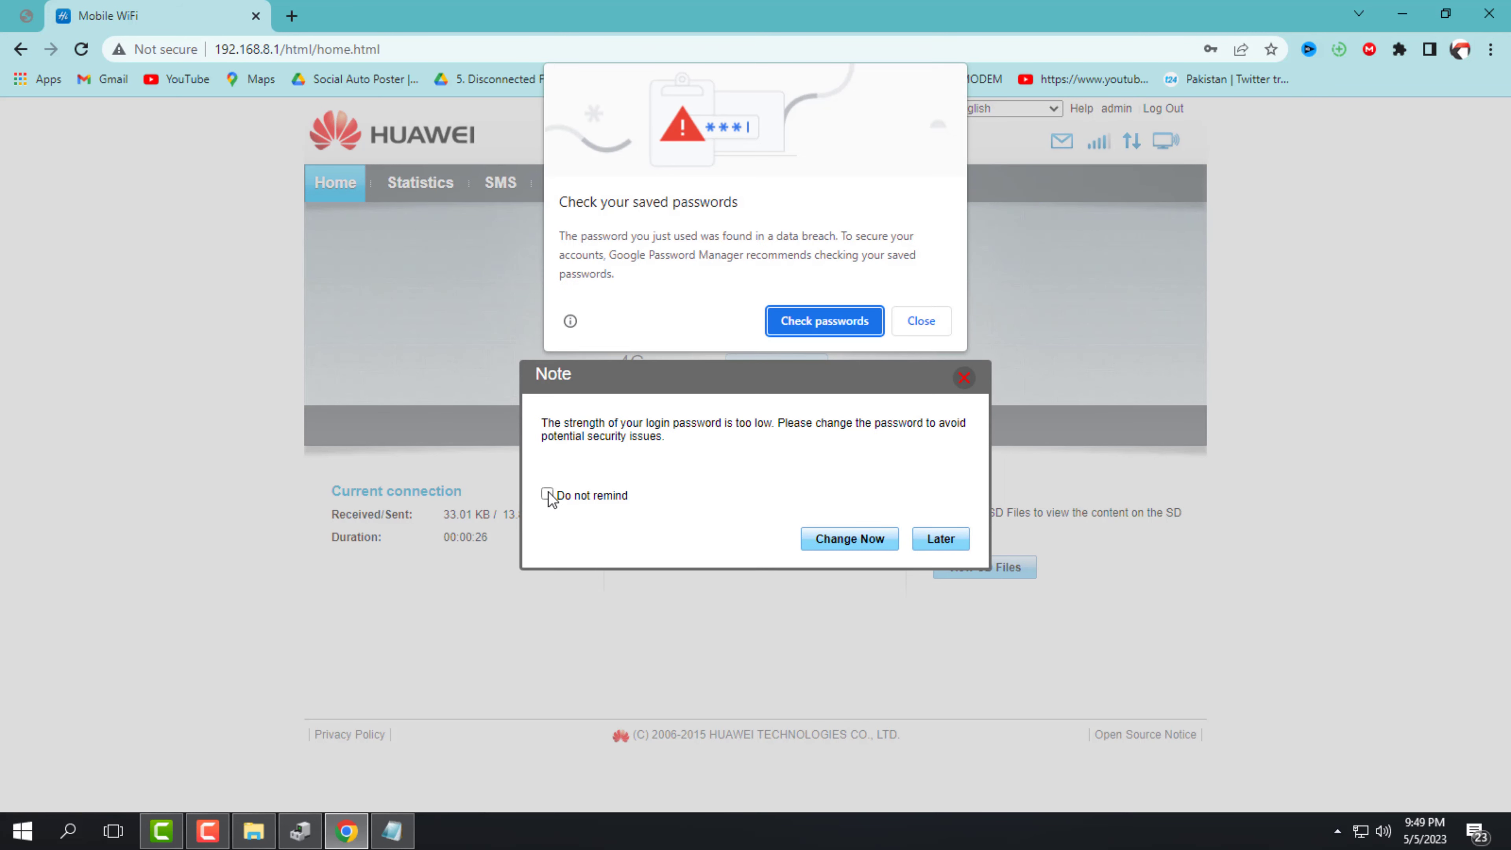
Dismiss the breach warning and weak-password reminder permanently, then open System > Device Information
click(905, 314)
click(547, 494)
click(932, 555)
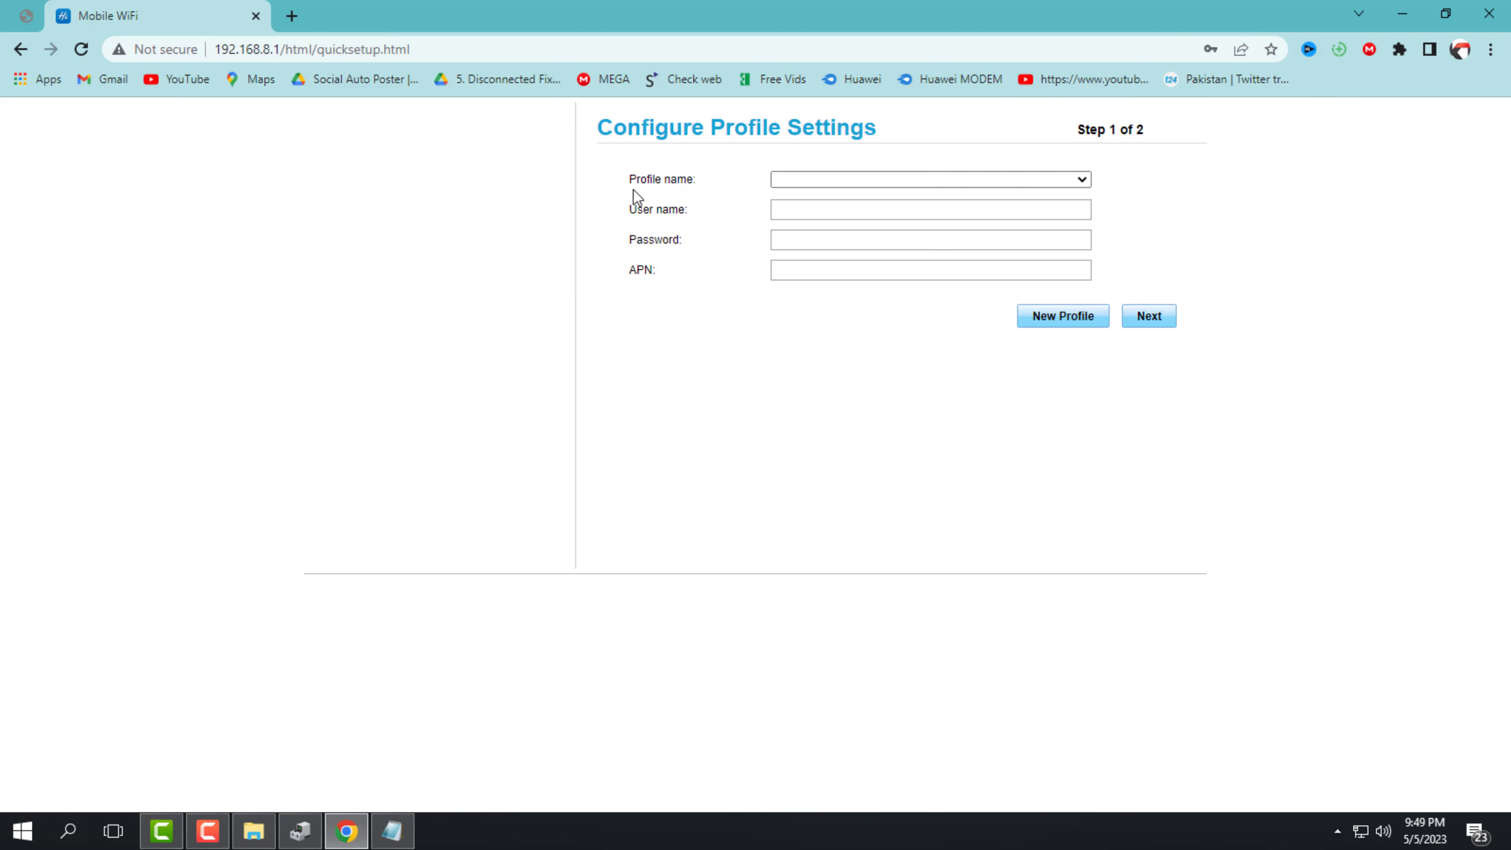
click(351, 341)
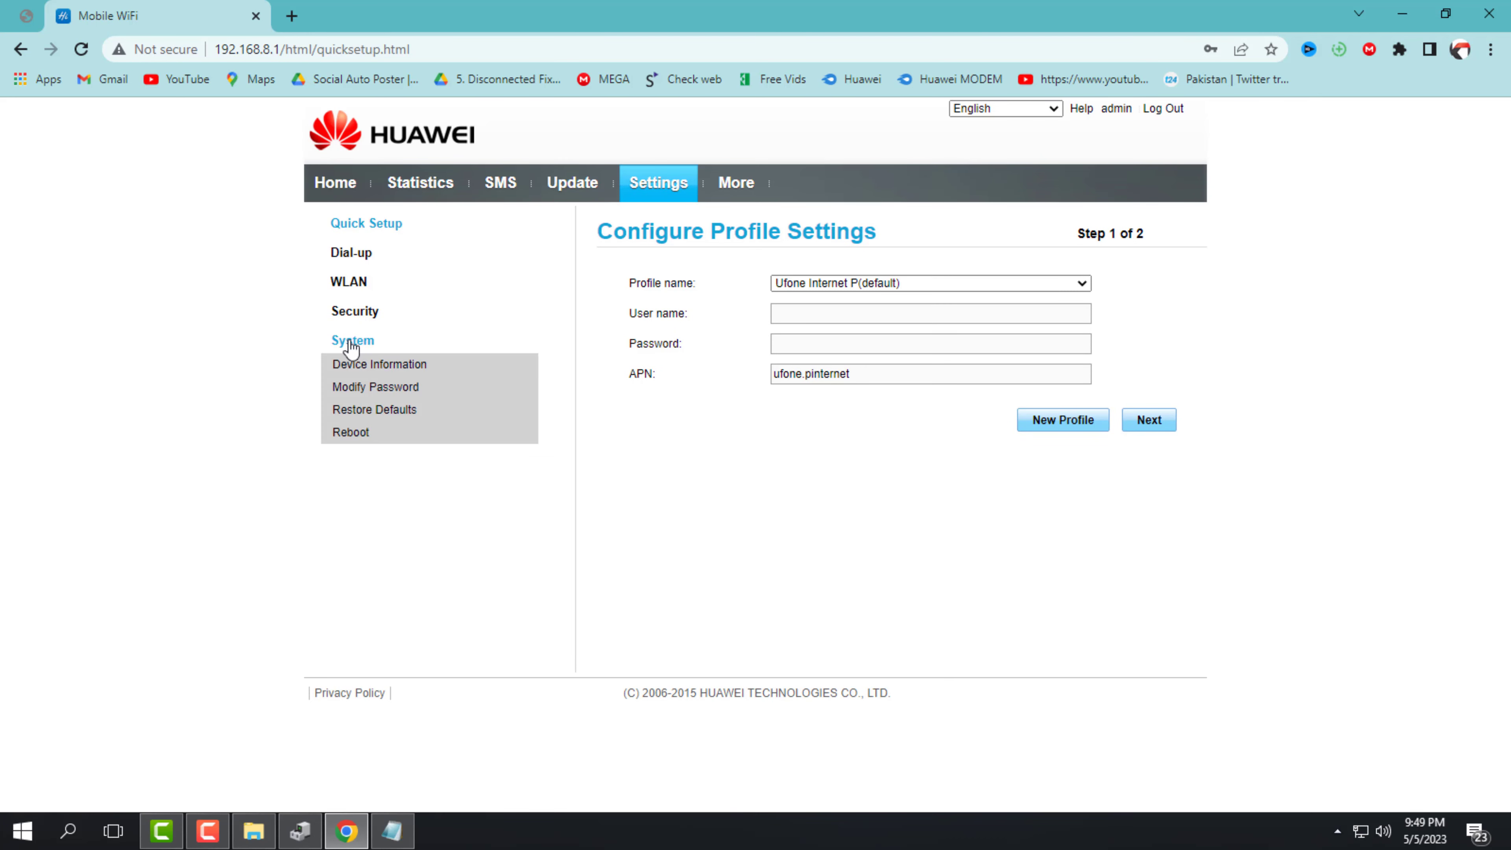
click(393, 364)
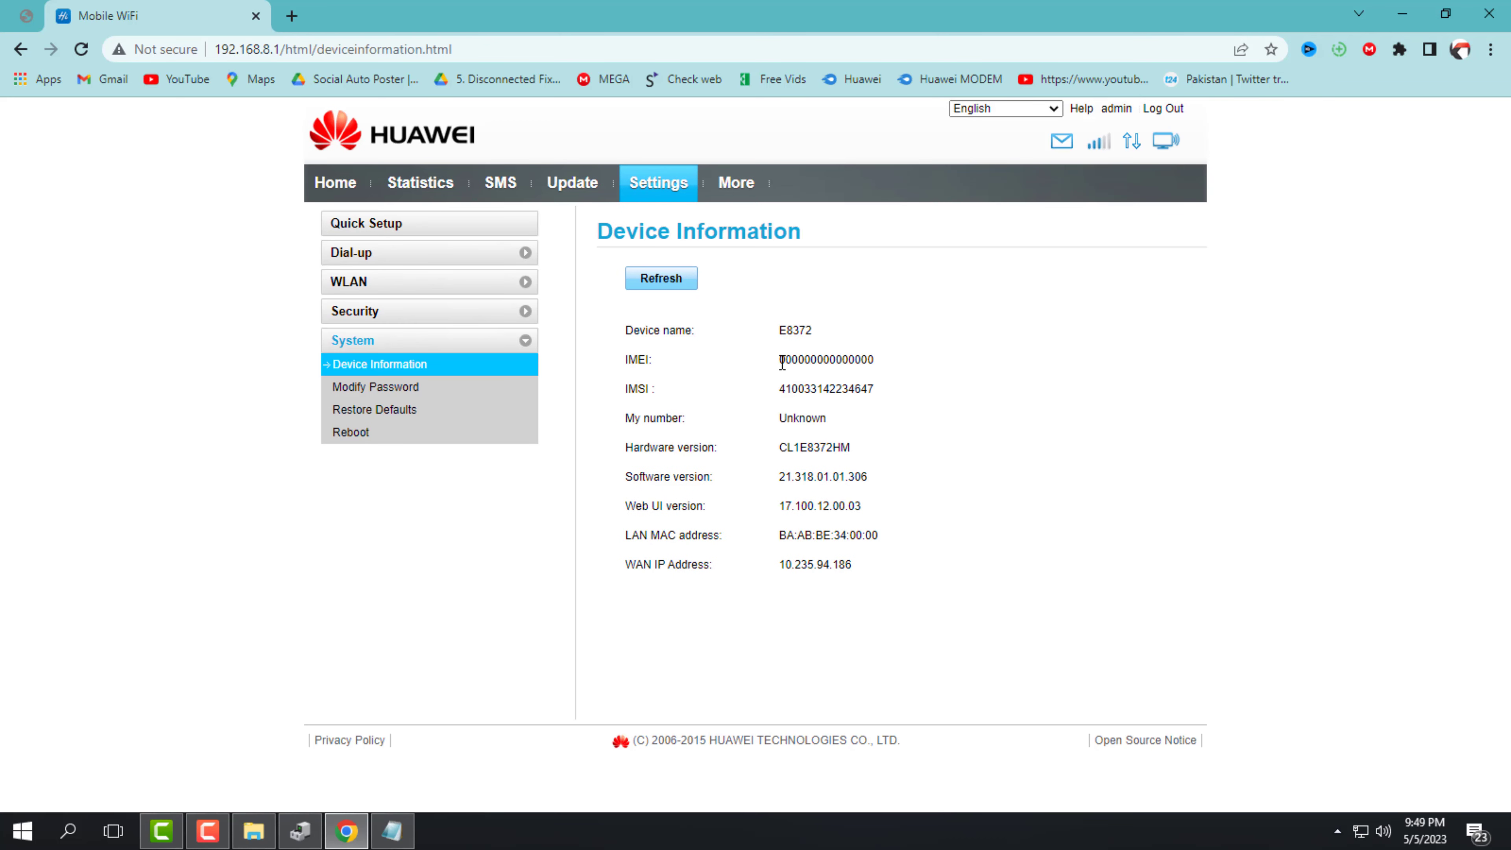
Select the IMEI value, review WLAN Basic Settings, and return to the Home page
drag(778, 360, 886, 367)
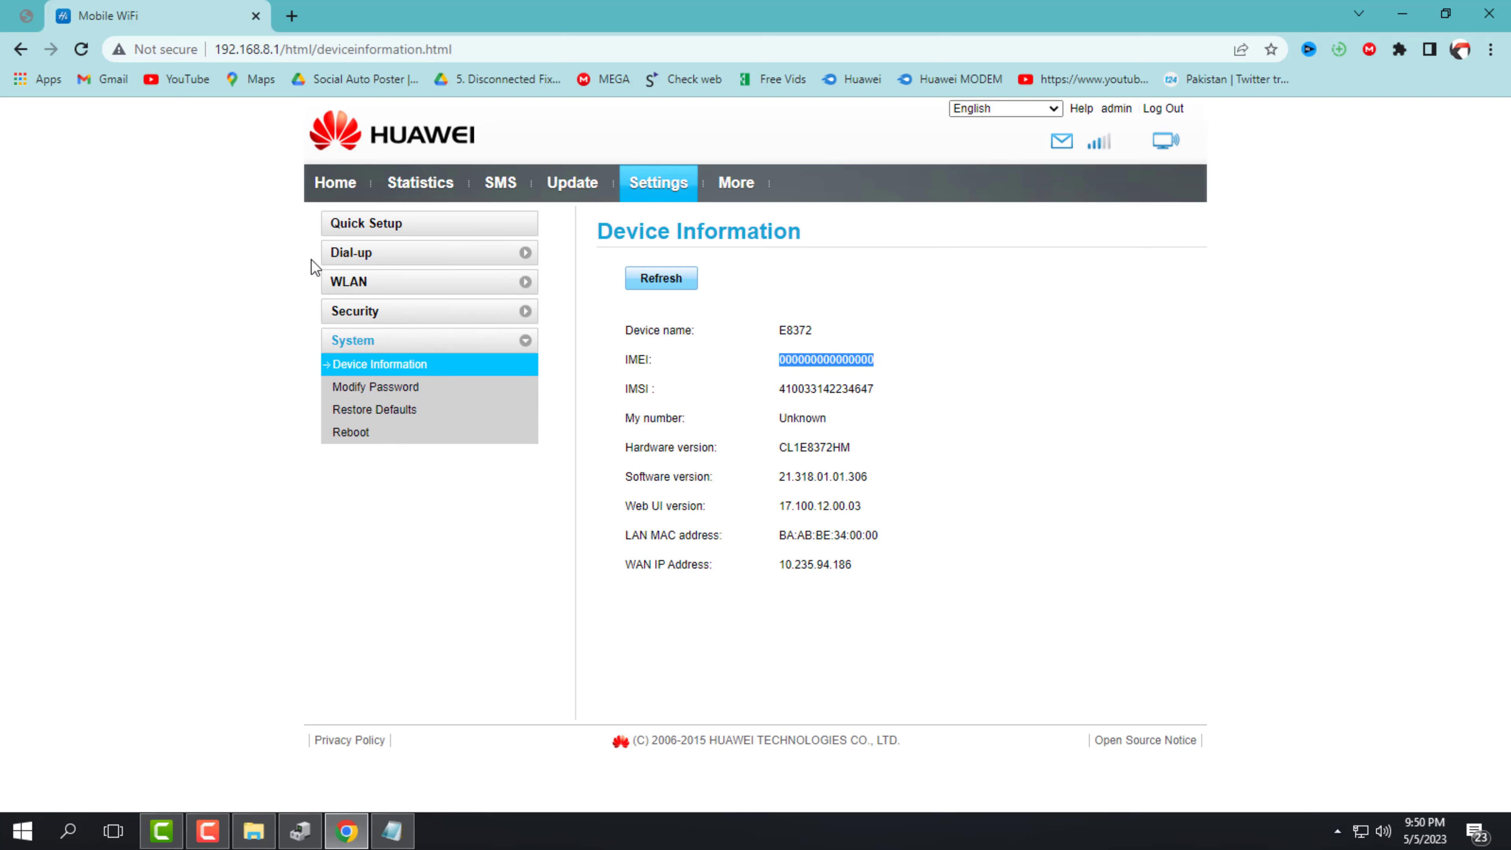
click(397, 286)
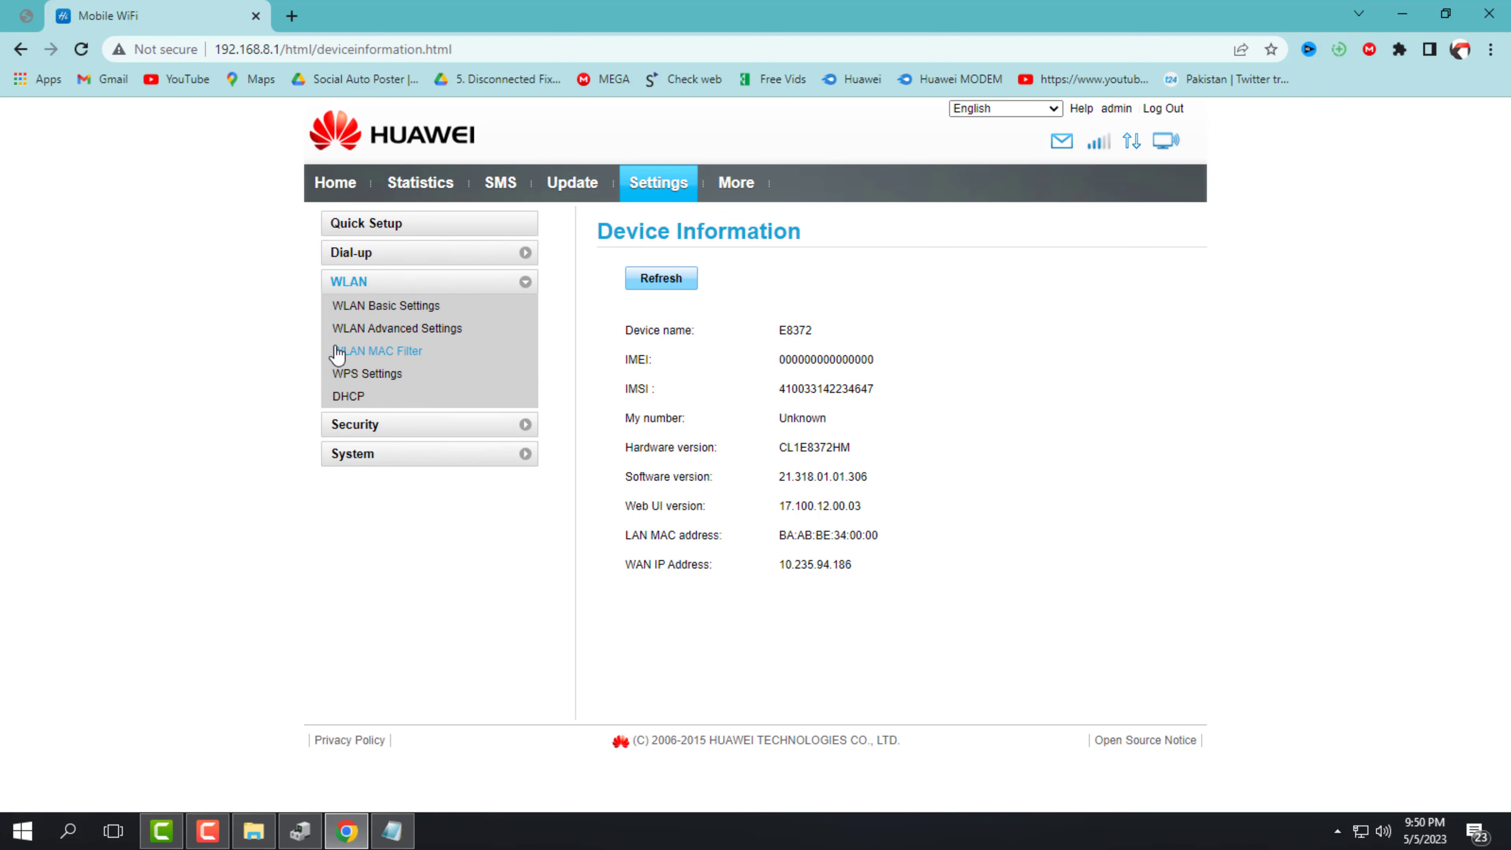
click(372, 307)
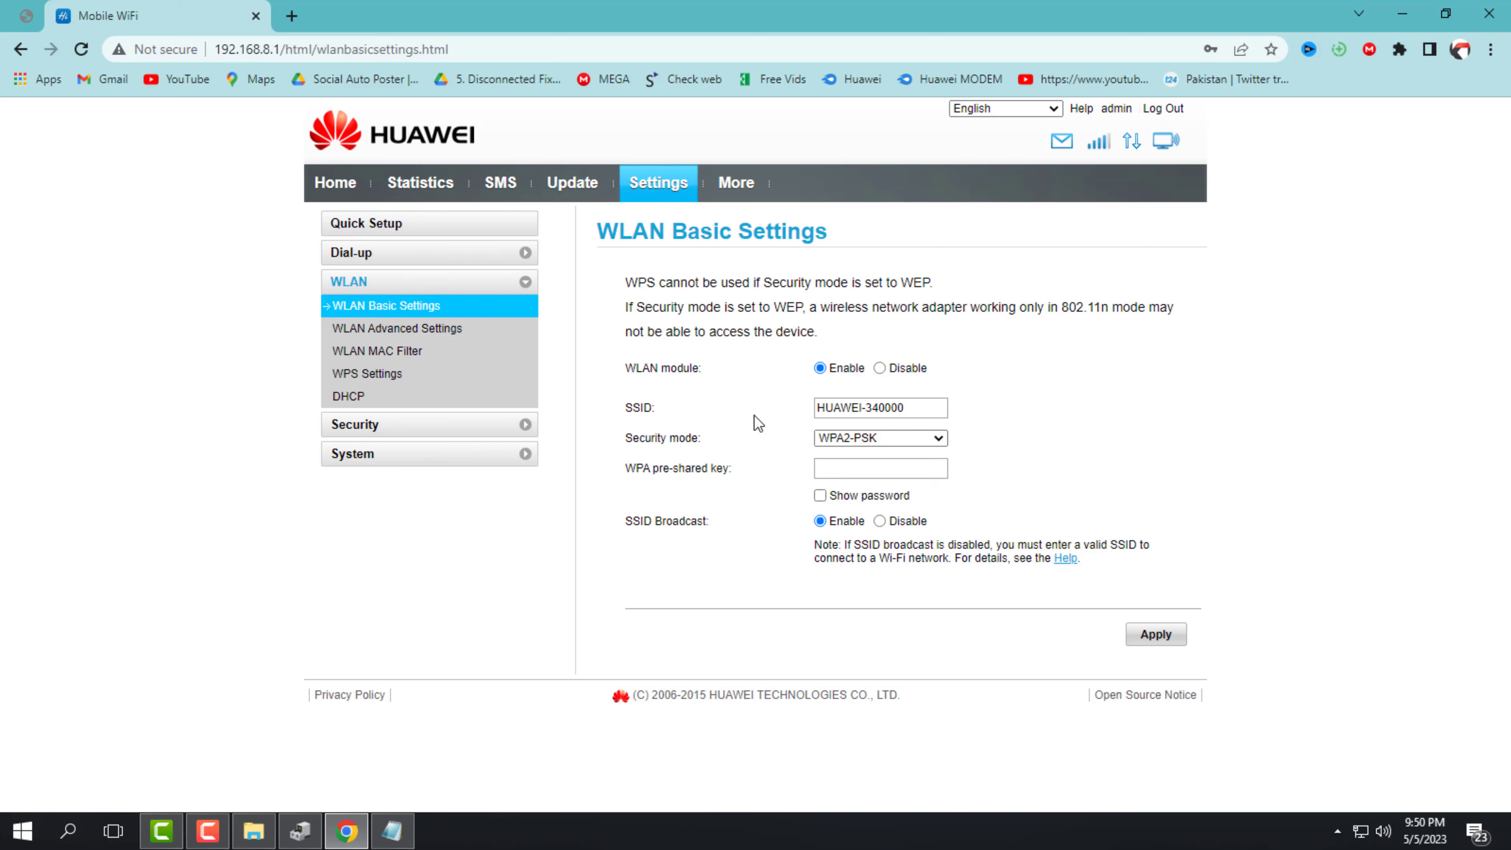
click(321, 186)
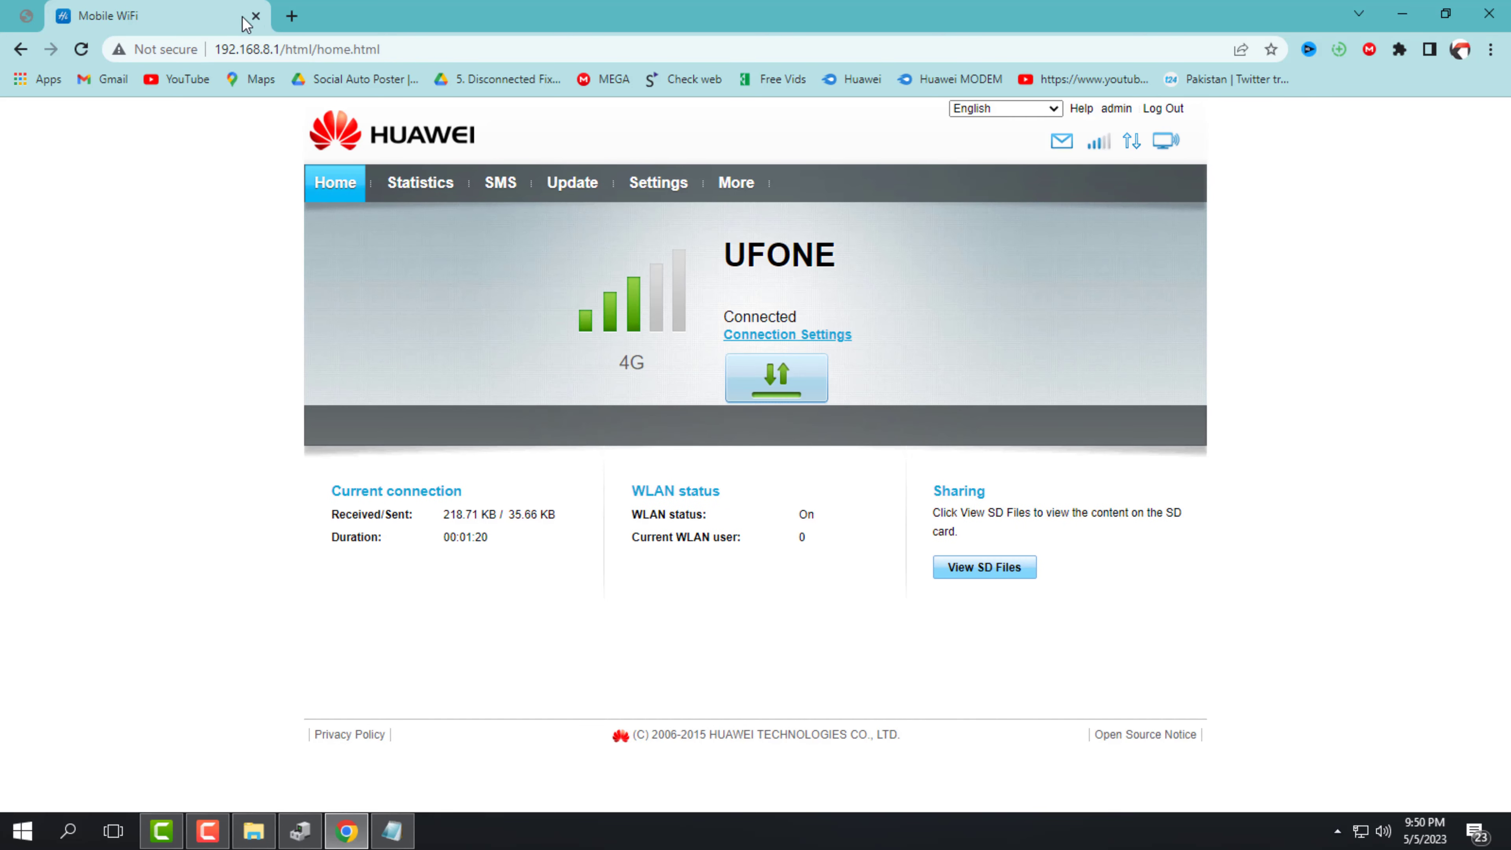
Run DC-Unlocker 2 Client from the DC_Unlocker folder and detect the Huawei E8372h on COM3
click(1403, 16)
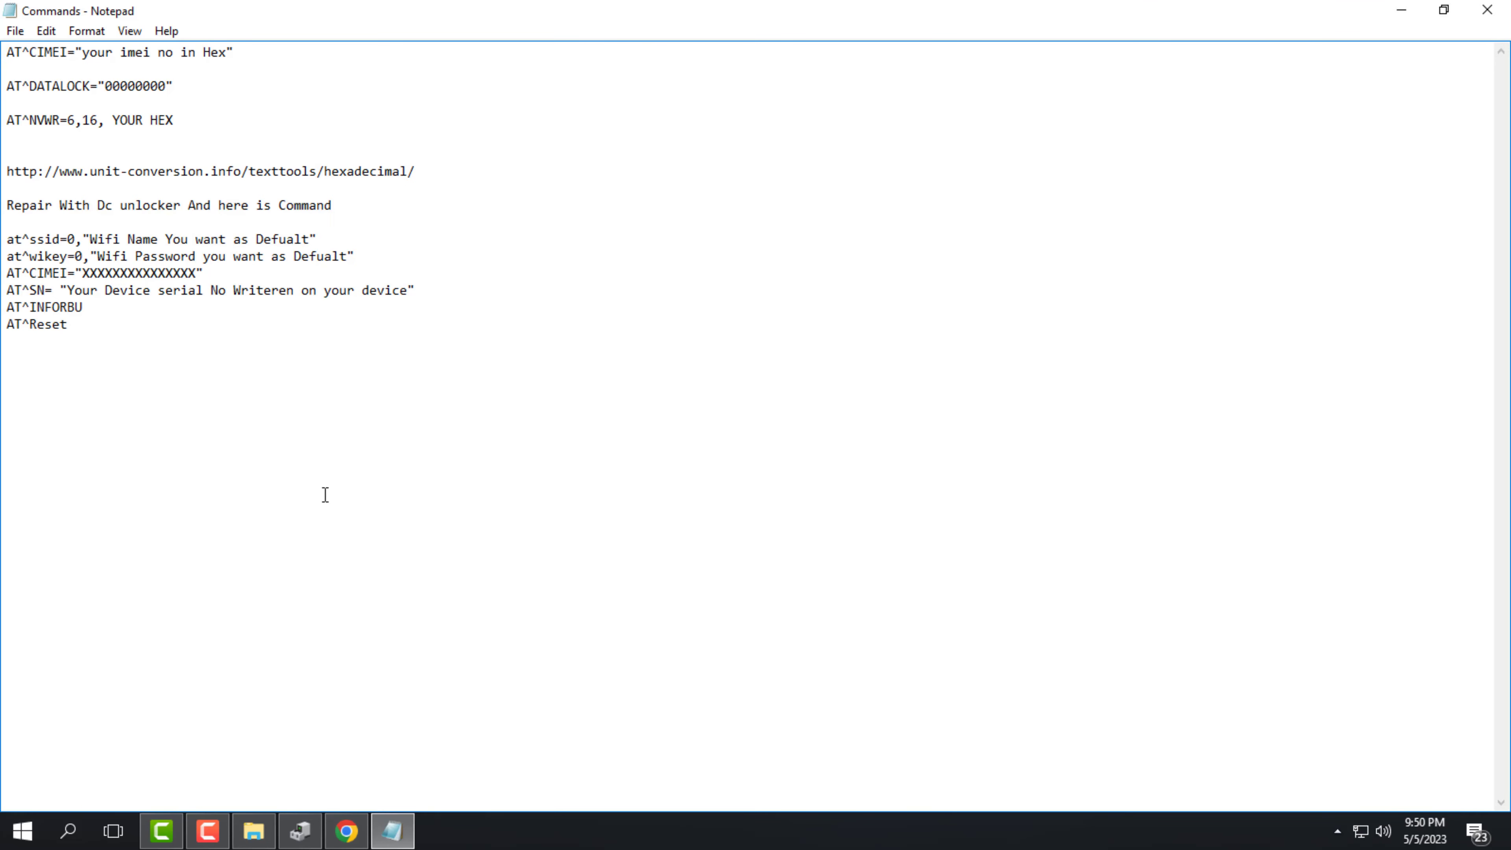
click(1402, 9)
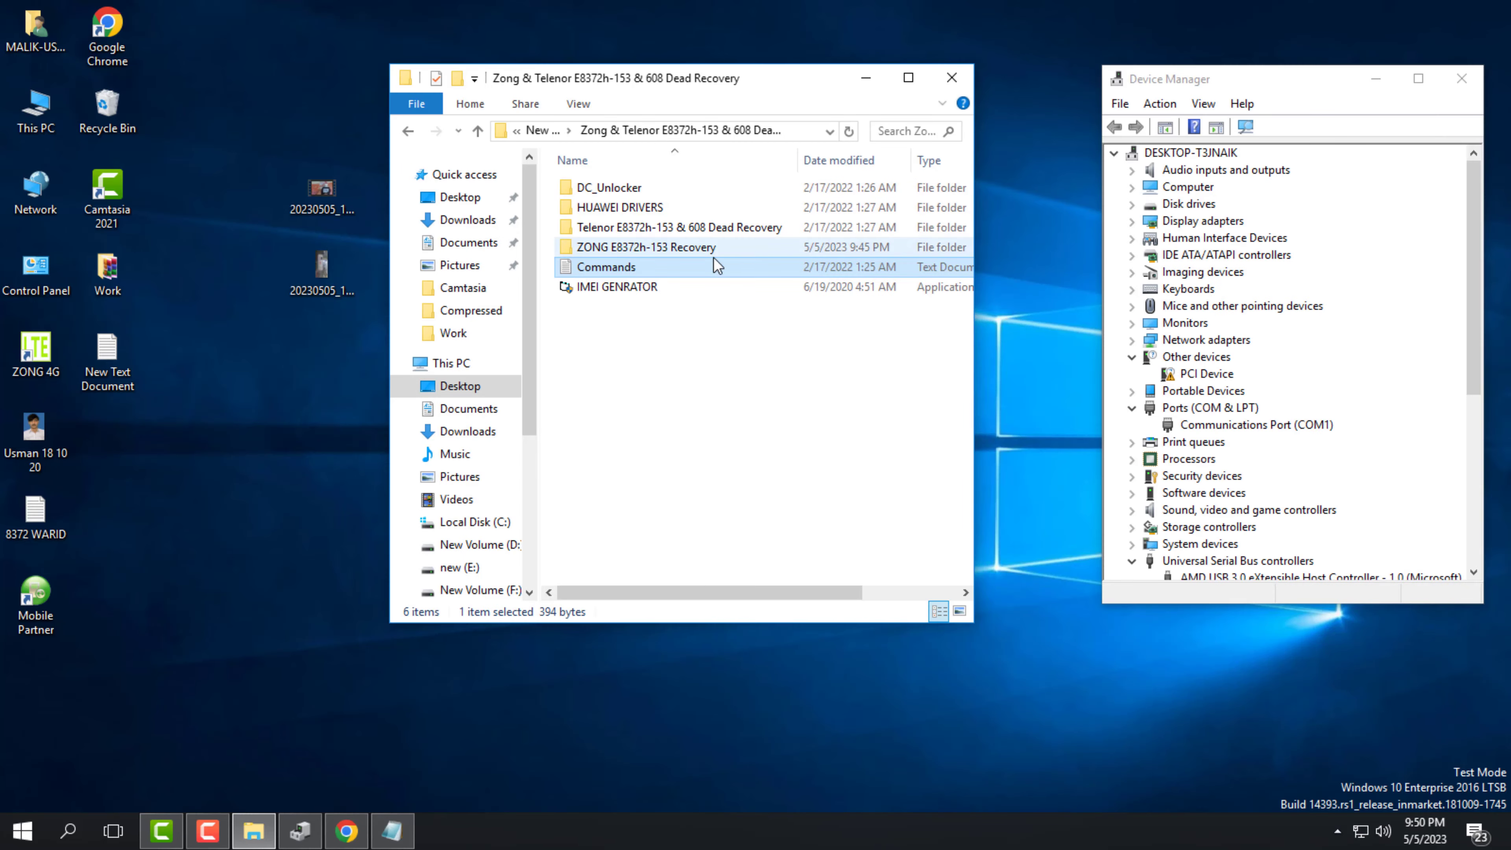
double_click(609, 188)
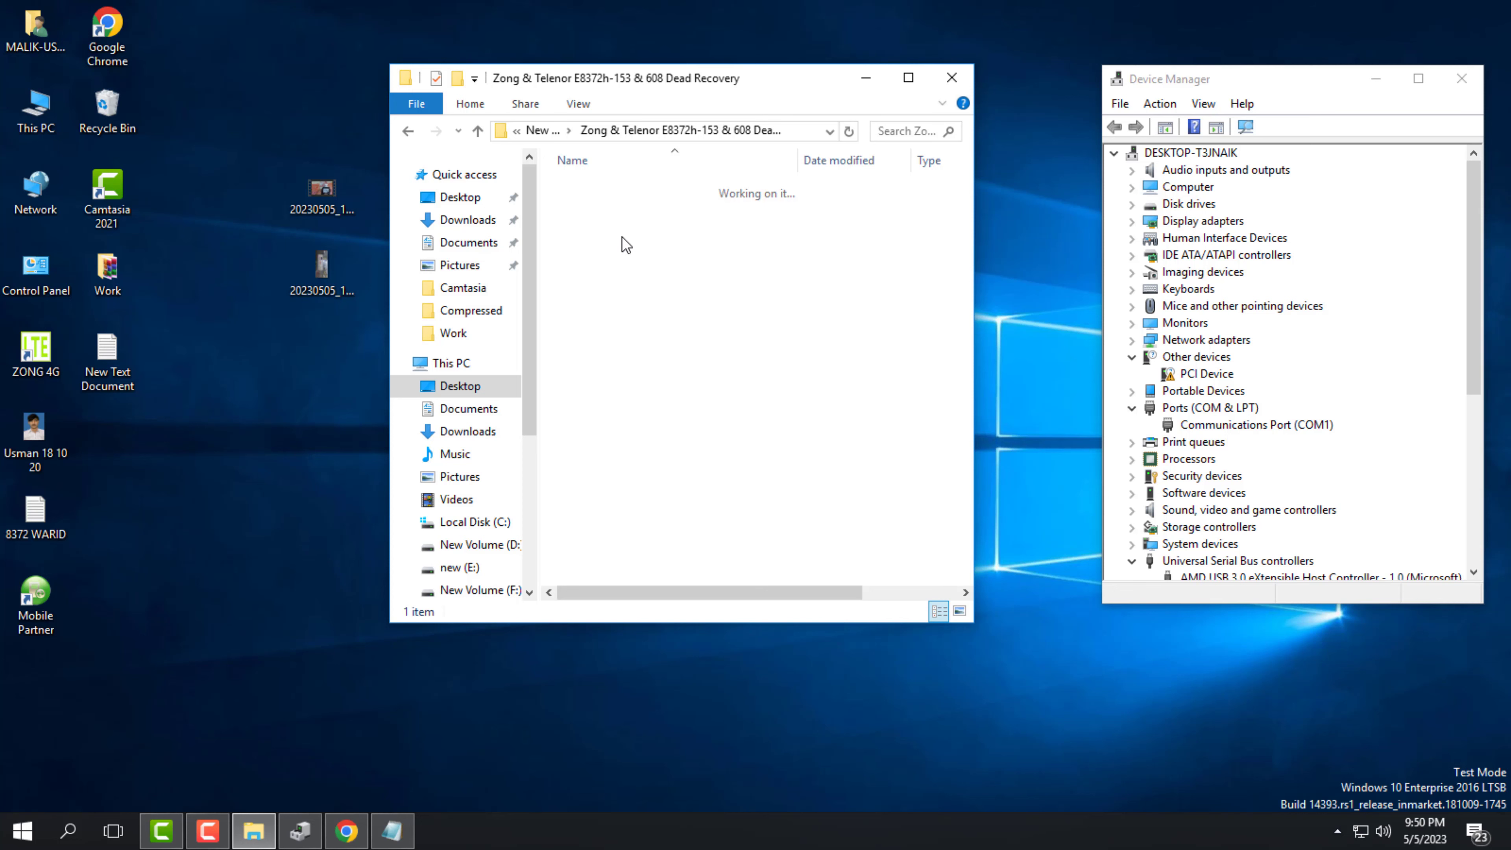
double_click(559, 189)
click(935, 83)
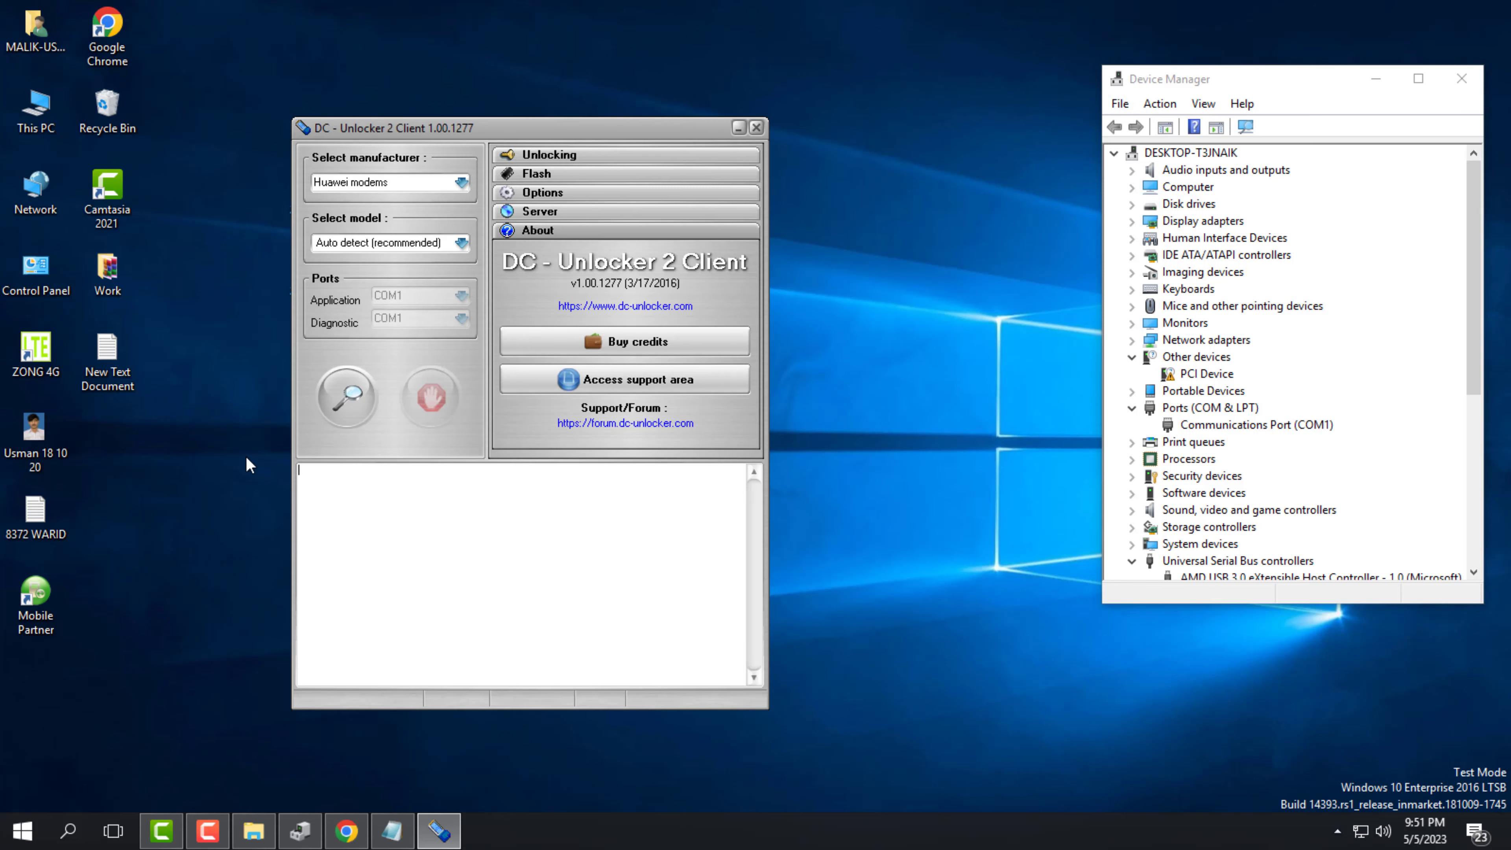
click(346, 399)
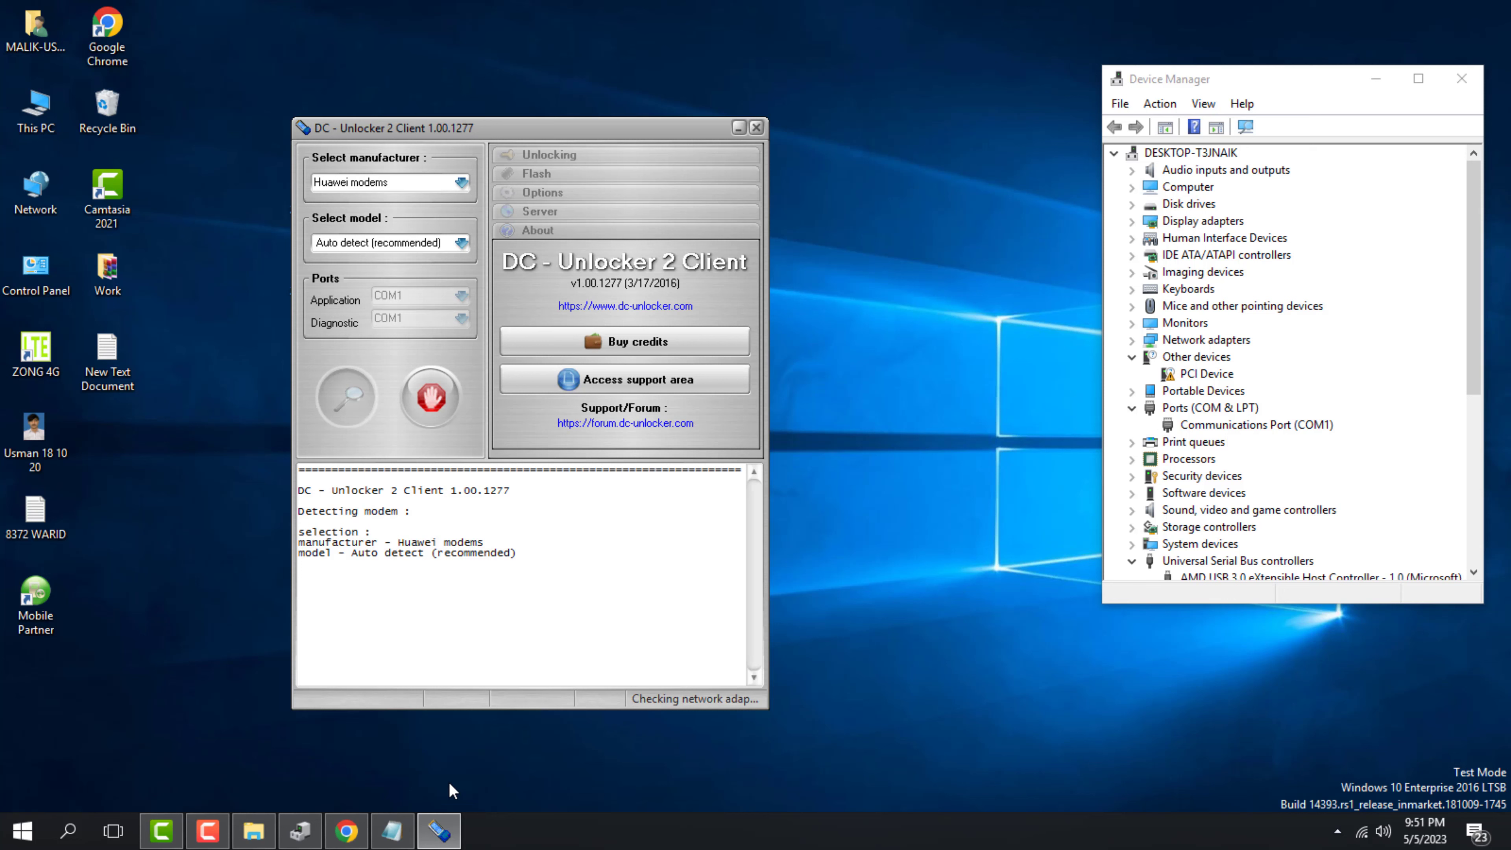
Copy the at^ssid command line from the Commands notes, returning to DC-Unlocker
mouse_move(438, 828)
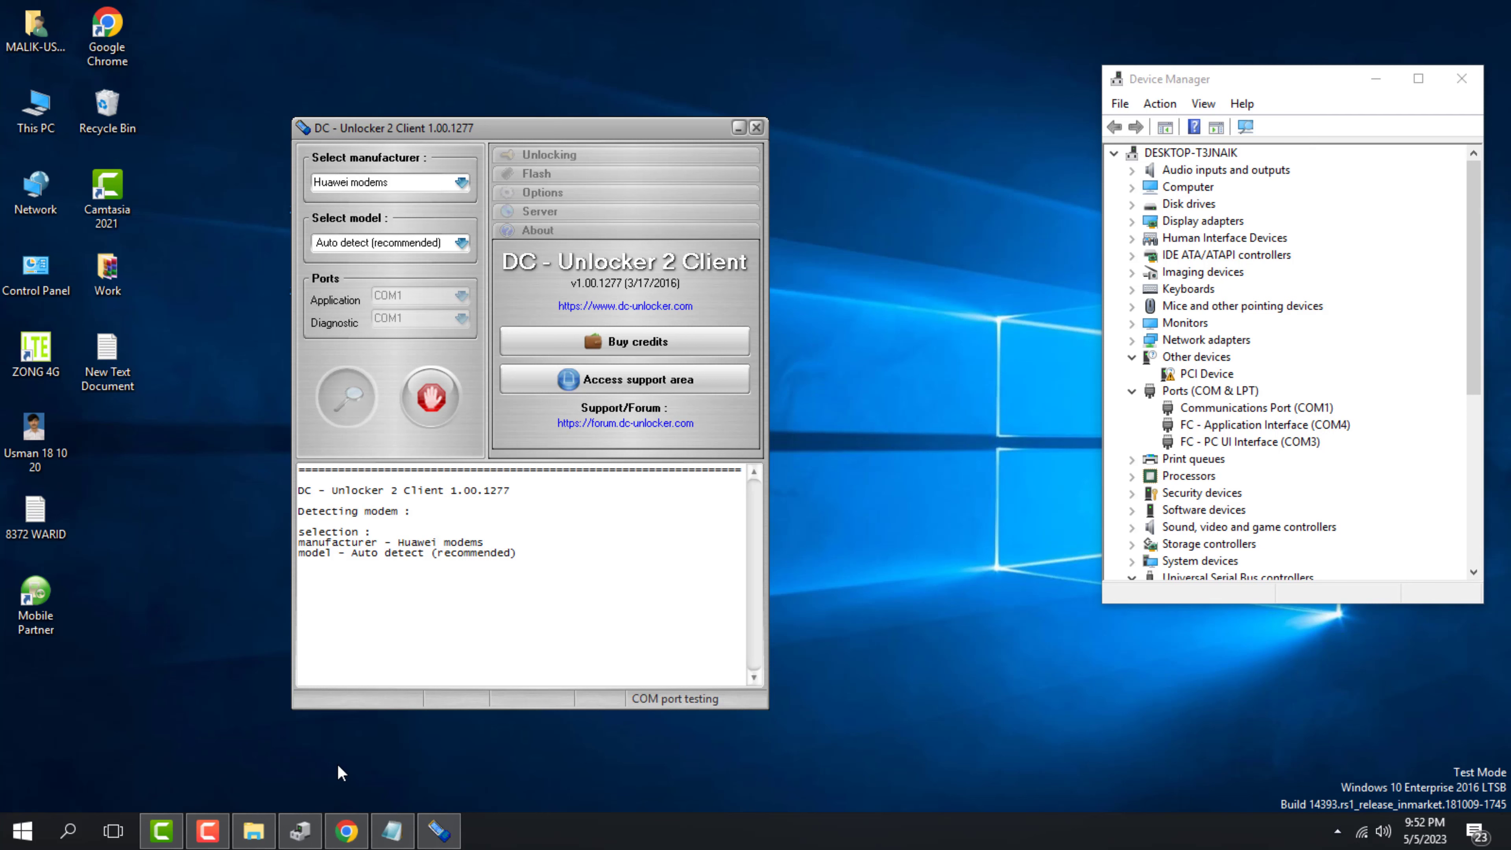
click(392, 831)
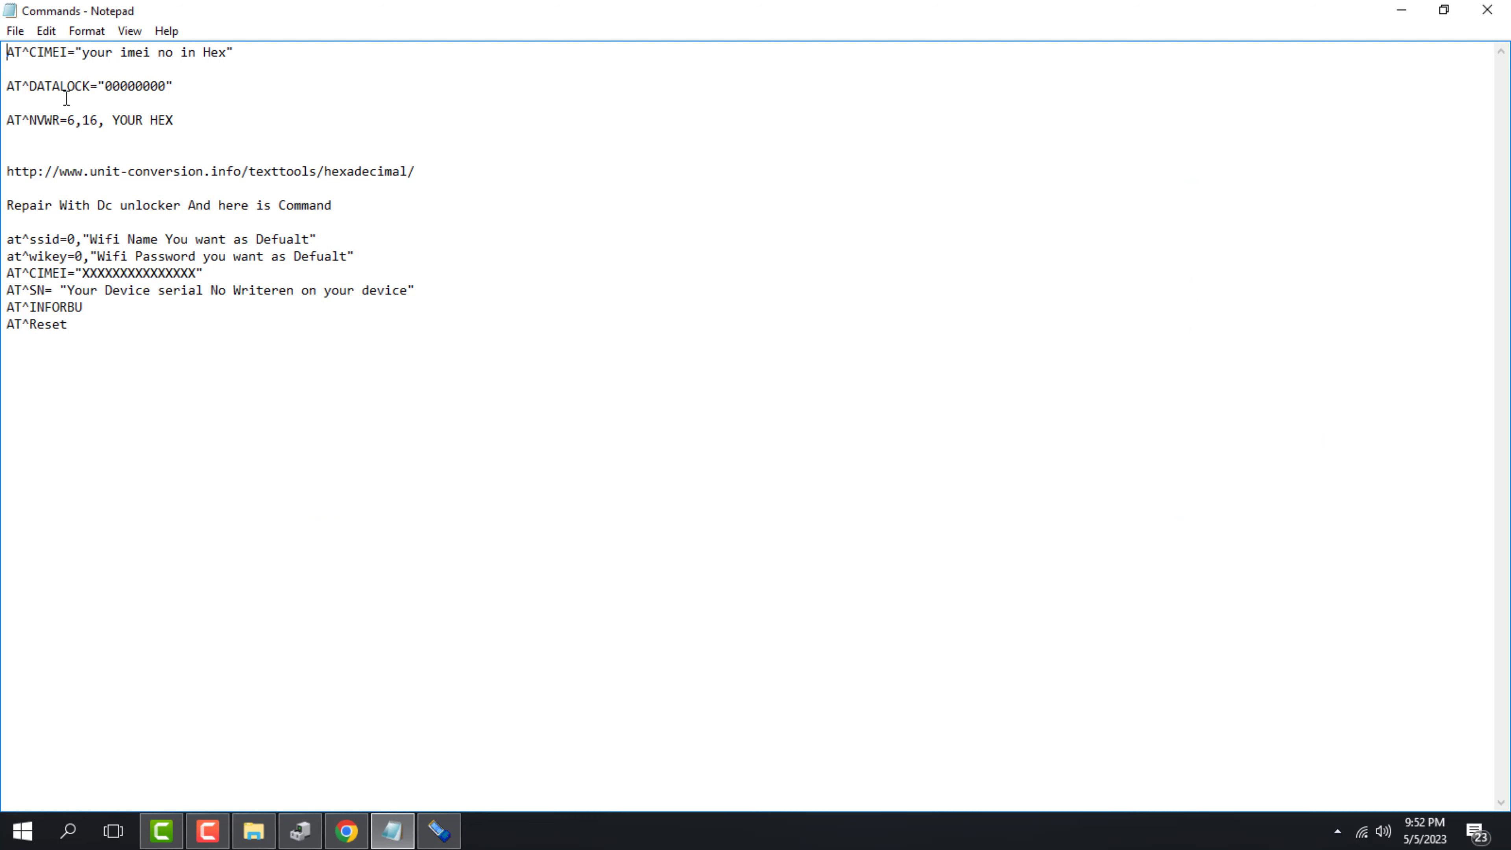
drag(7, 239, 320, 239)
right_click(259, 236)
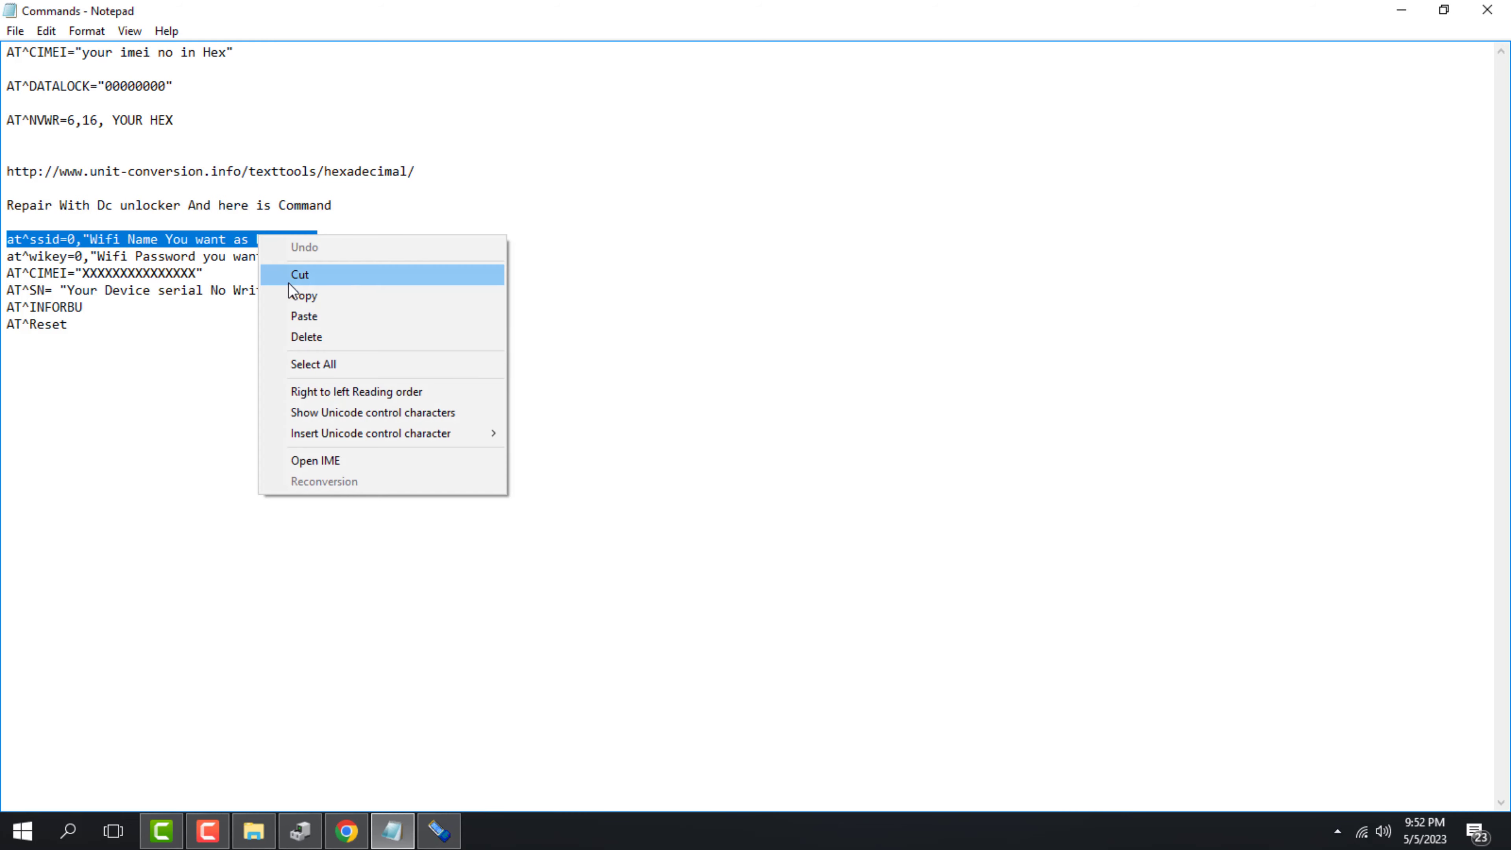
click(305, 296)
click(438, 831)
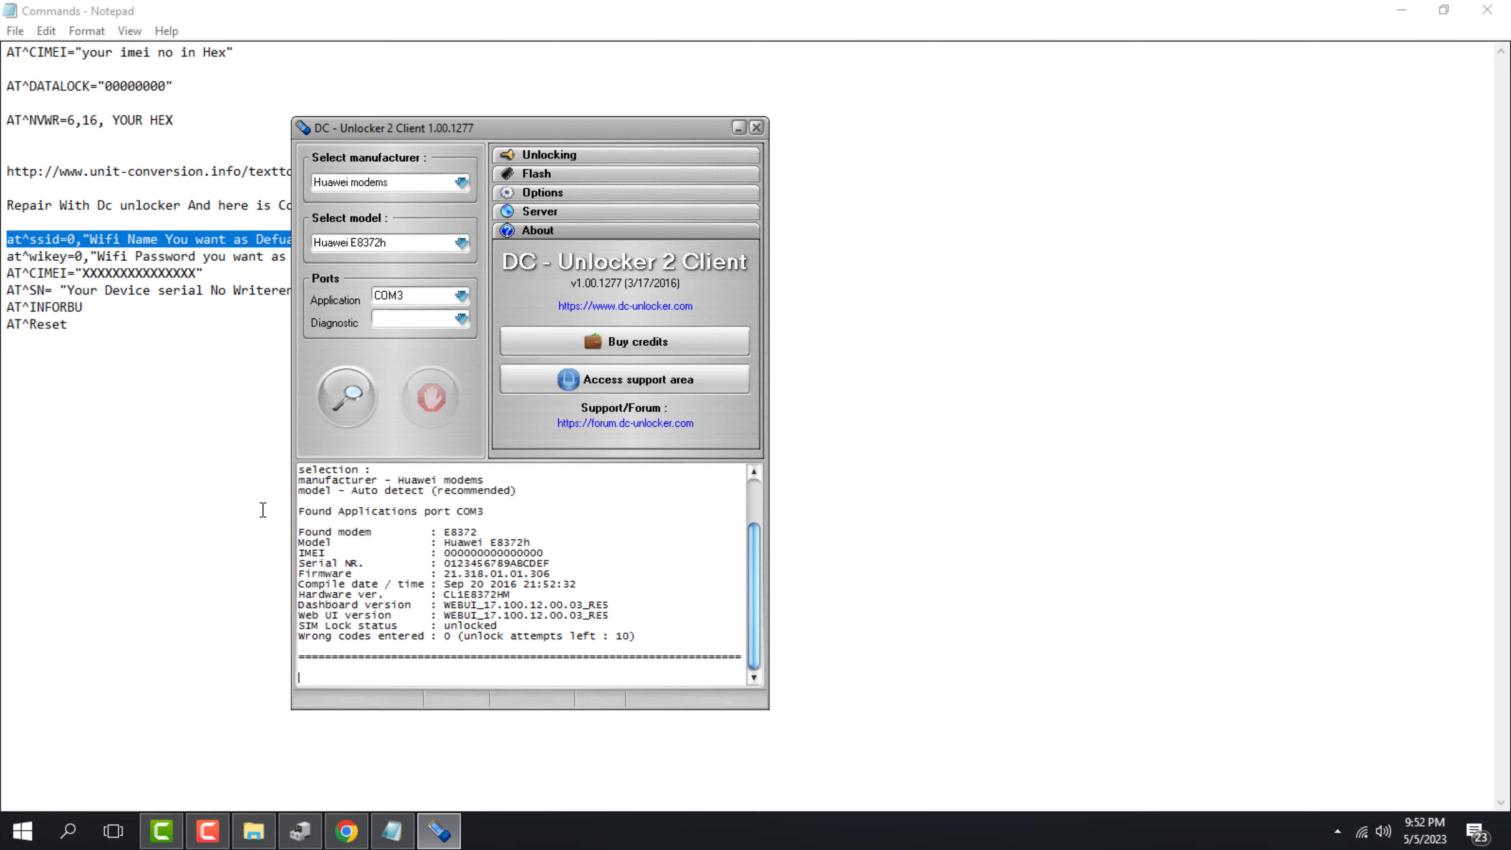